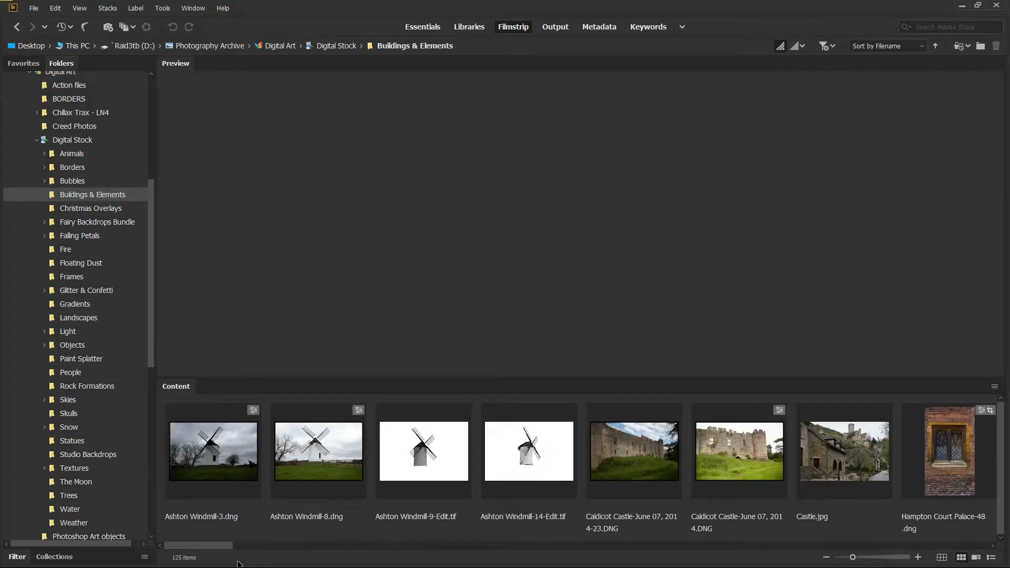
- Find the stone tower photo IMG_0027.JPG in the Buildings & Elements folder and open it through Camera Raw into Photoshop
{"action": "left_click_drag", "start_coordinate": [200, 549], "coordinate": [474, 559]}
{"action": "left_click", "coordinate": [745, 466]}
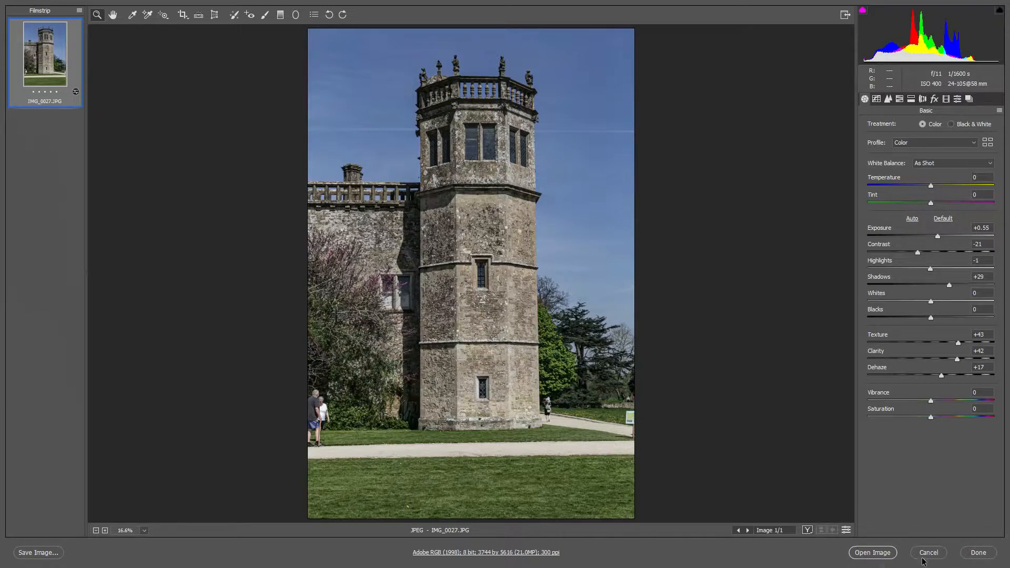
{"action": "left_click", "coordinate": [980, 553]}
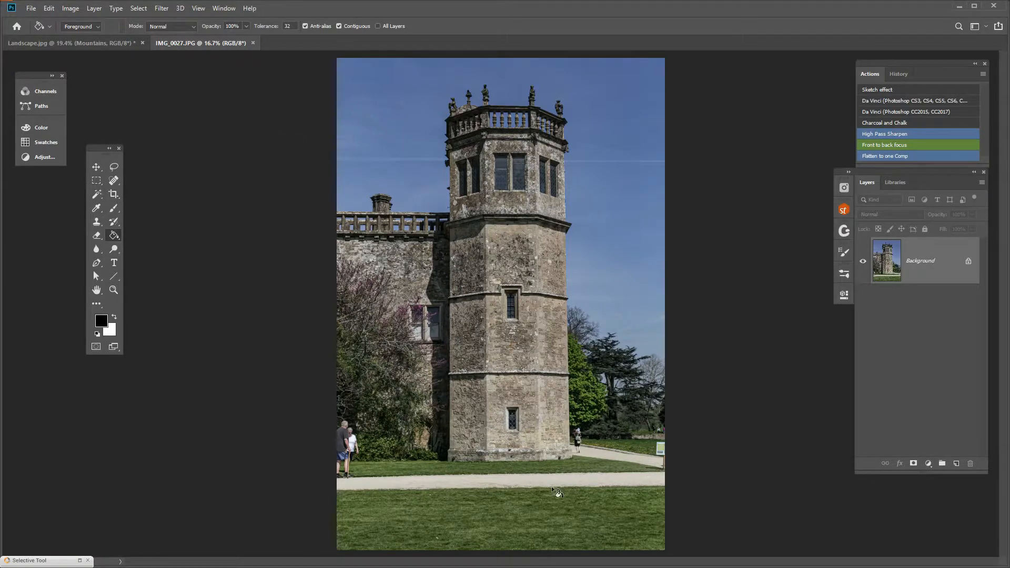
- With the standard Pen Tool, start a path at the tower's lower-left base corner and trace the left edge up to the lowest ledge
{"action": "scroll", "coordinate": [517, 473], "scroll_direction": "up", "scroll_amount": 2}
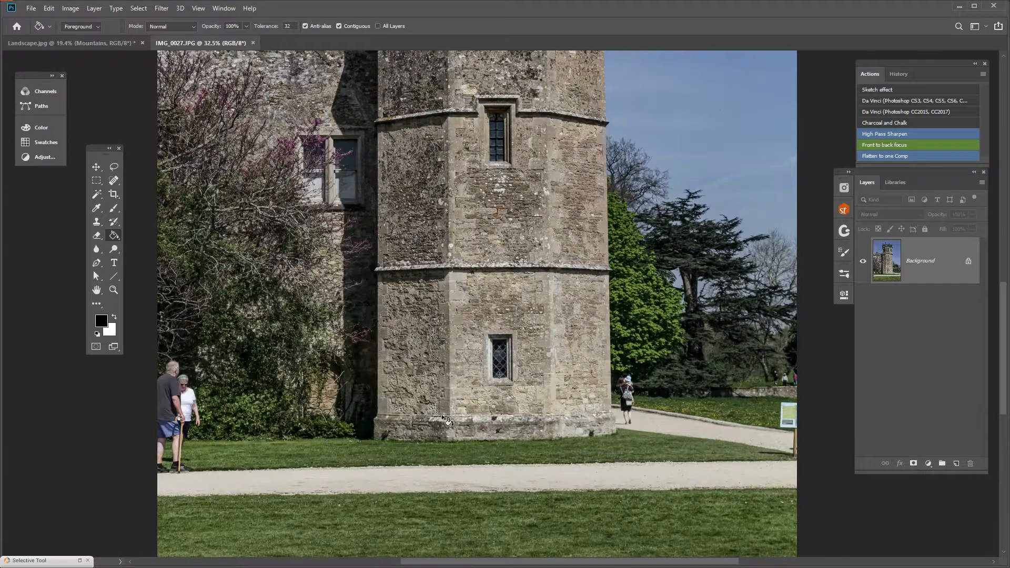
{"action": "scroll", "coordinate": [433, 350], "scroll_direction": "up", "scroll_amount": 3}
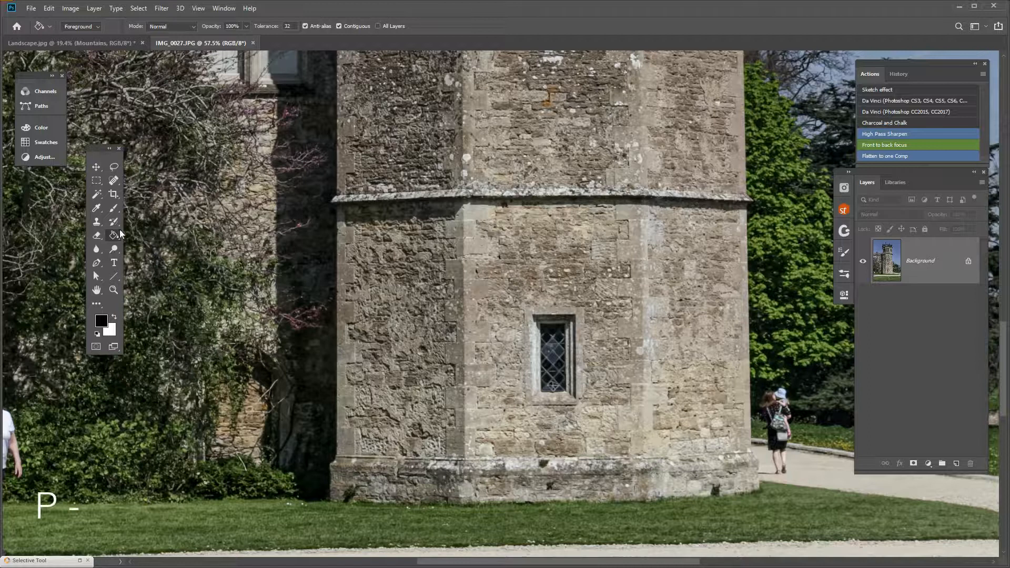
{"action": "left_click", "coordinate": [100, 265]}
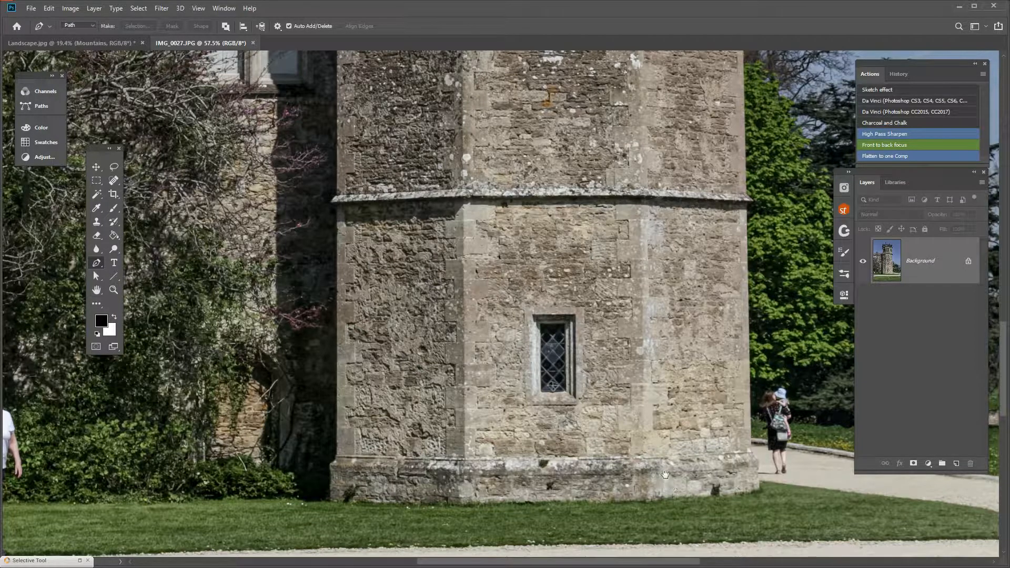
{"action": "left_click_drag", "start_coordinate": [675, 287], "coordinate": [537, 547]}
{"action": "left_click_drag", "start_coordinate": [514, 281], "coordinate": [558, 79]}
{"action": "left_click_drag", "start_coordinate": [541, 356], "coordinate": [538, 337]}
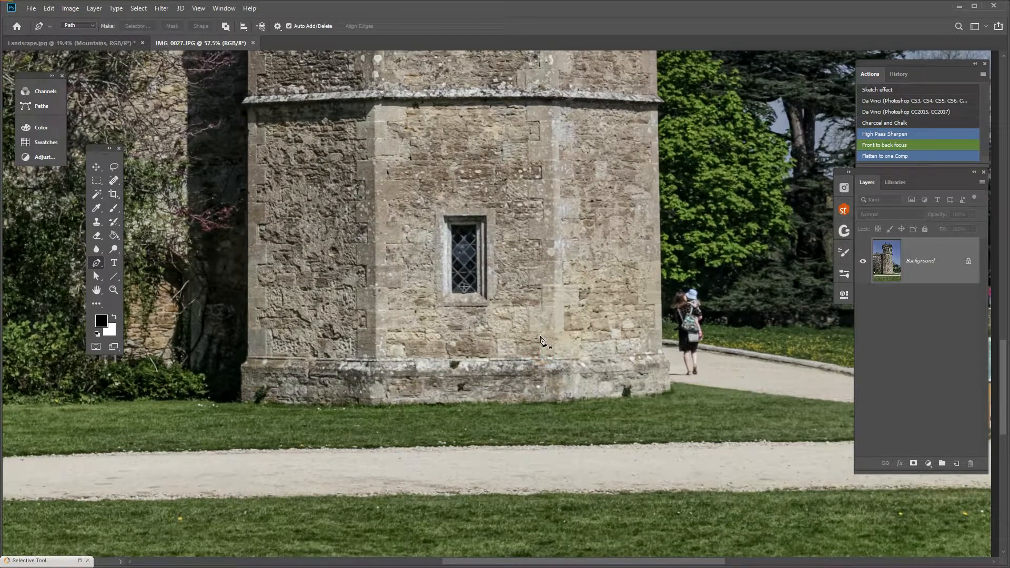
{"action": "right_click", "coordinate": [96, 263]}
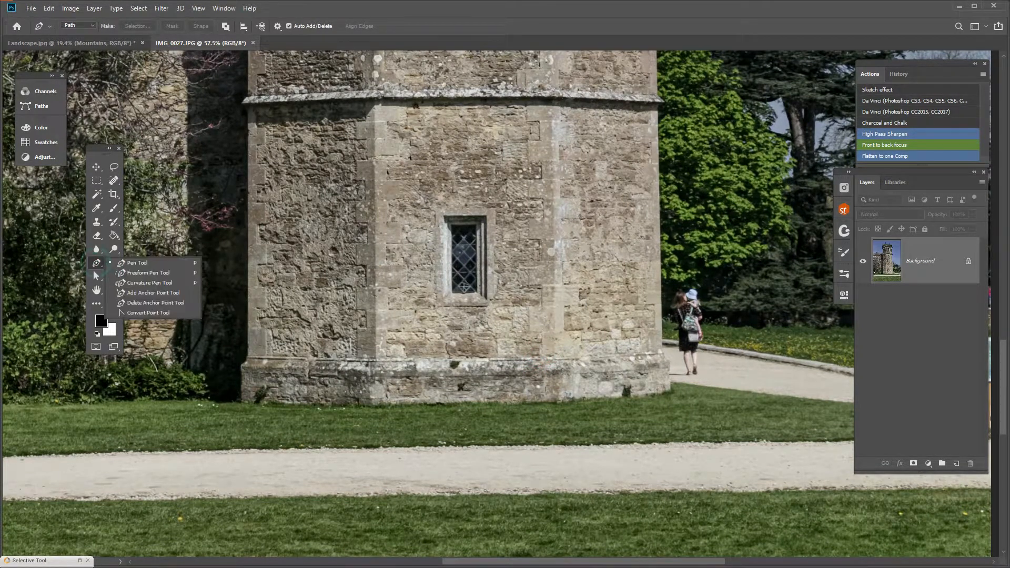
{"action": "left_click", "coordinate": [139, 263]}
{"action": "left_click", "coordinate": [245, 406]}
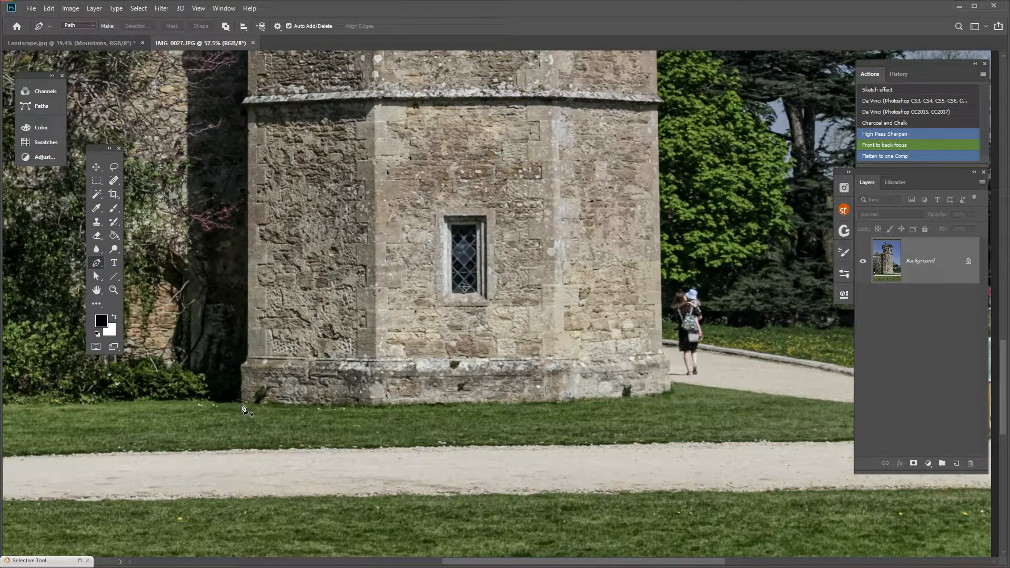
{"action": "key", "text": "ctrl+z"}
{"action": "left_click", "coordinate": [242, 402]}
{"action": "left_click", "coordinate": [242, 365]}
{"action": "left_click", "coordinate": [248, 358]}
{"action": "left_click", "coordinate": [248, 111]}
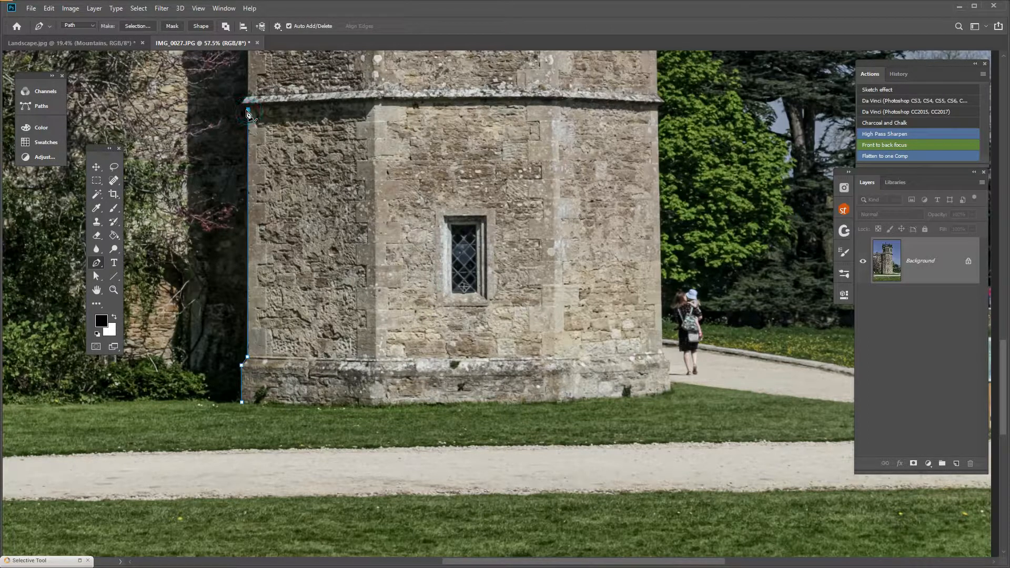
- Continue the path around the left end of the lowest ledge and up the wall to the middle ledge
{"action": "left_click_drag", "start_coordinate": [248, 113], "coordinate": [289, 300]}
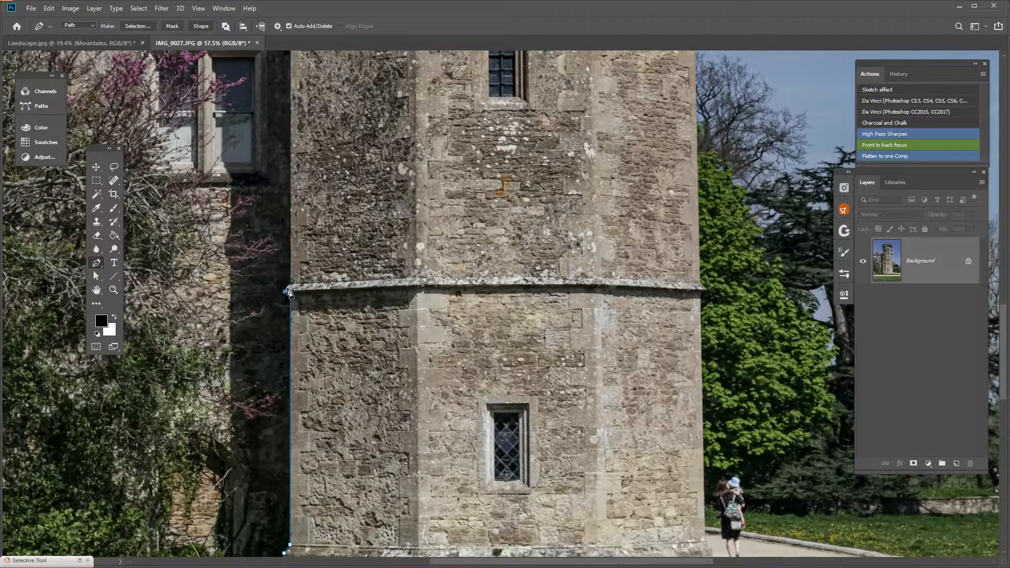
{"action": "left_click", "coordinate": [284, 291]}
{"action": "scroll", "coordinate": [295, 179], "scroll_direction": "up", "scroll_amount": 5}
{"action": "left_click", "coordinate": [288, 247]}
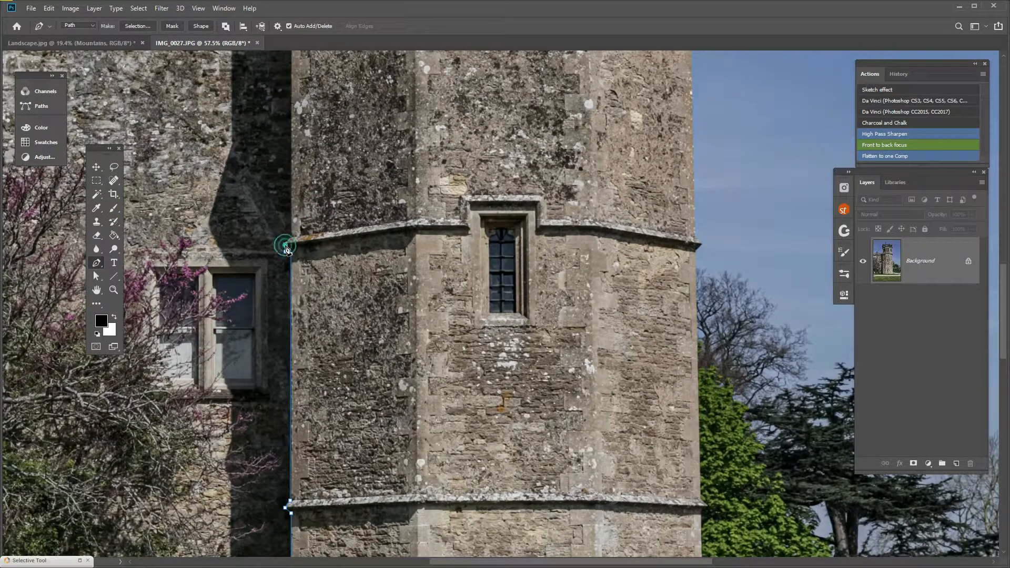
- Trace the left edge up from the middle ledge, around the projecting upper cornice and along the wall beside the top windows
{"action": "left_click_drag", "start_coordinate": [326, 188], "coordinate": [330, 414]}
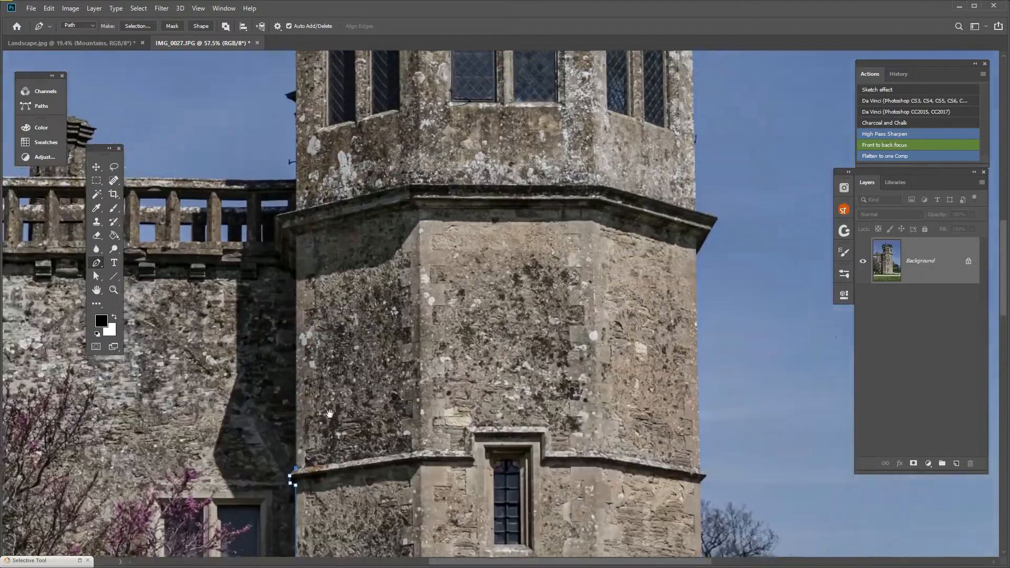
{"action": "left_click", "coordinate": [296, 271]}
{"action": "left_click", "coordinate": [284, 266]}
{"action": "left_click", "coordinate": [277, 251]}
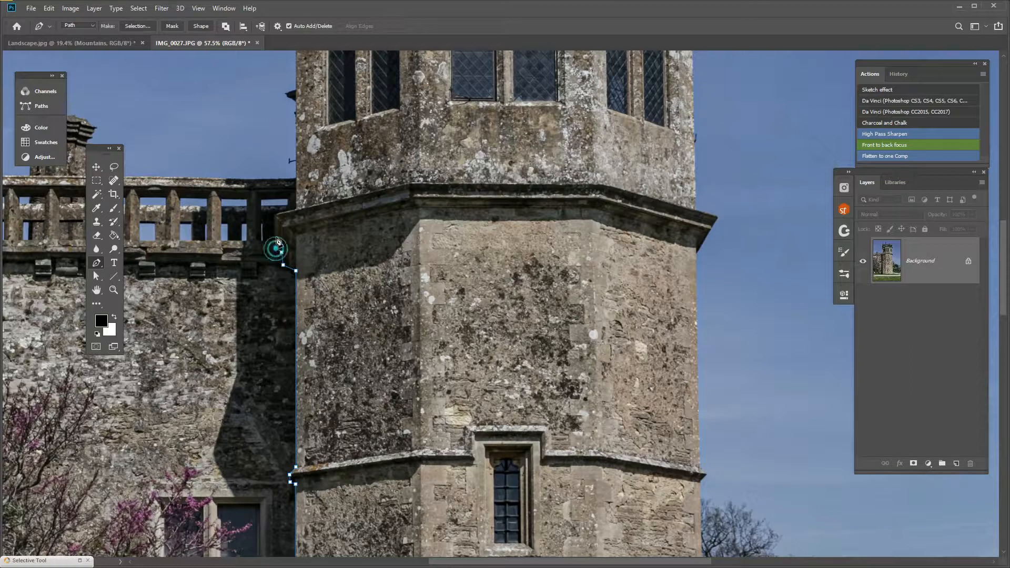
{"action": "left_click", "coordinate": [276, 216]}
{"action": "left_click", "coordinate": [296, 209]}
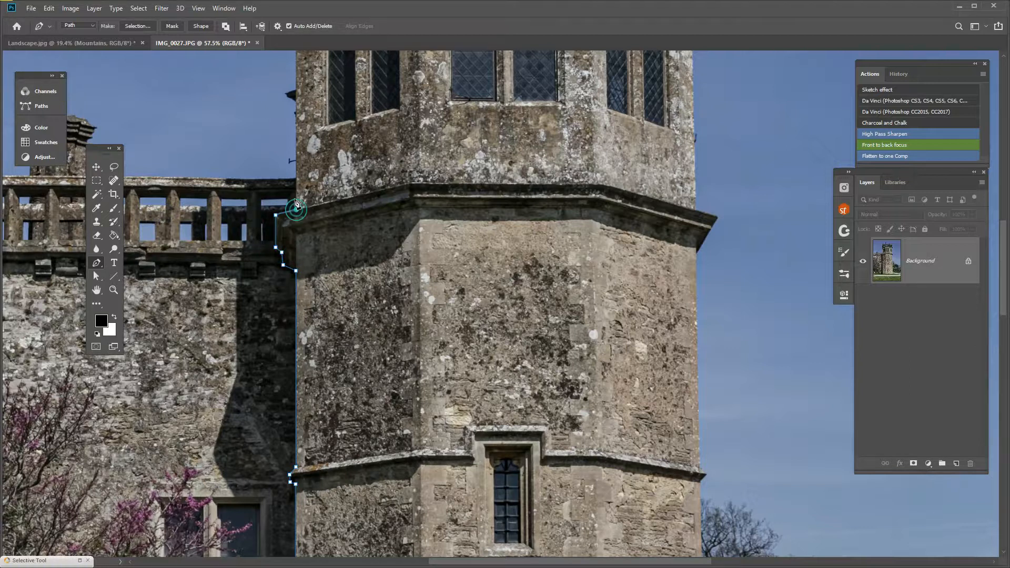
{"action": "scroll", "coordinate": [329, 232], "scroll_direction": "up", "scroll_amount": 5}
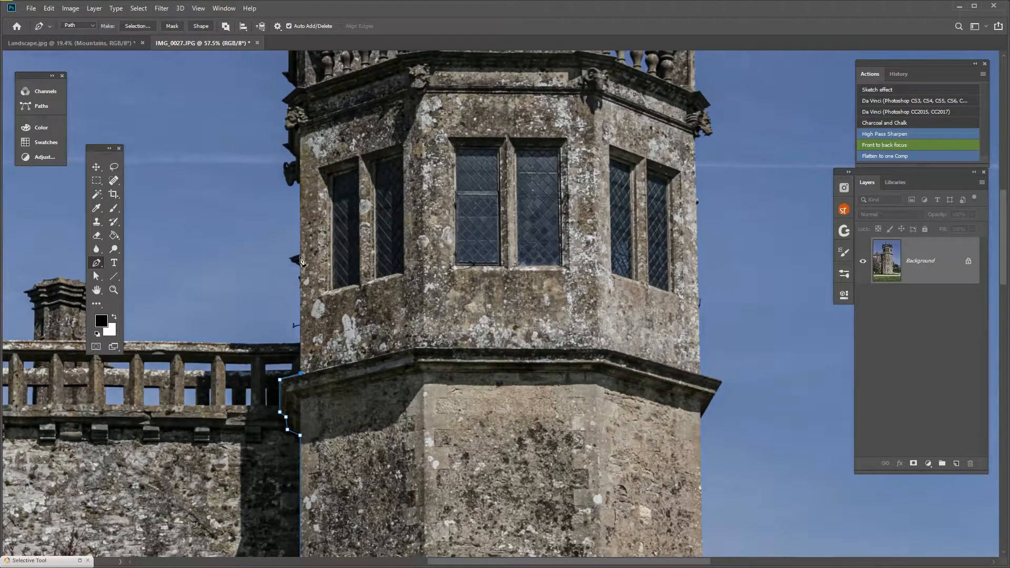
{"action": "left_click", "coordinate": [300, 199]}
- Route the path loosely through the sky around the balustrade and rooftop statues, back to the tower's upper right wall
{"action": "left_click_drag", "start_coordinate": [349, 191], "coordinate": [417, 364]}
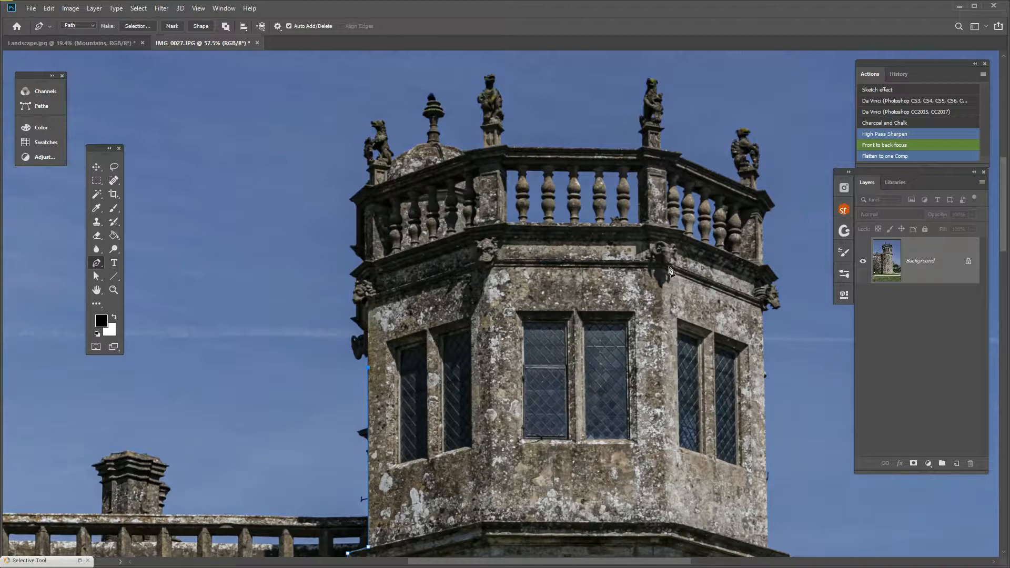
{"action": "left_click", "coordinate": [347, 358]}
{"action": "left_click", "coordinate": [336, 263]}
{"action": "left_click_drag", "start_coordinate": [345, 135], "coordinate": [345, 118]}
{"action": "left_click_drag", "start_coordinate": [492, 59], "coordinate": [705, 64]}
{"action": "left_click_drag", "start_coordinate": [786, 135], "coordinate": [798, 271]}
{"action": "left_click_drag", "start_coordinate": [647, 410], "coordinate": [433, 303]}
{"action": "left_click", "coordinate": [577, 217]}
{"action": "left_click", "coordinate": [548, 231]}
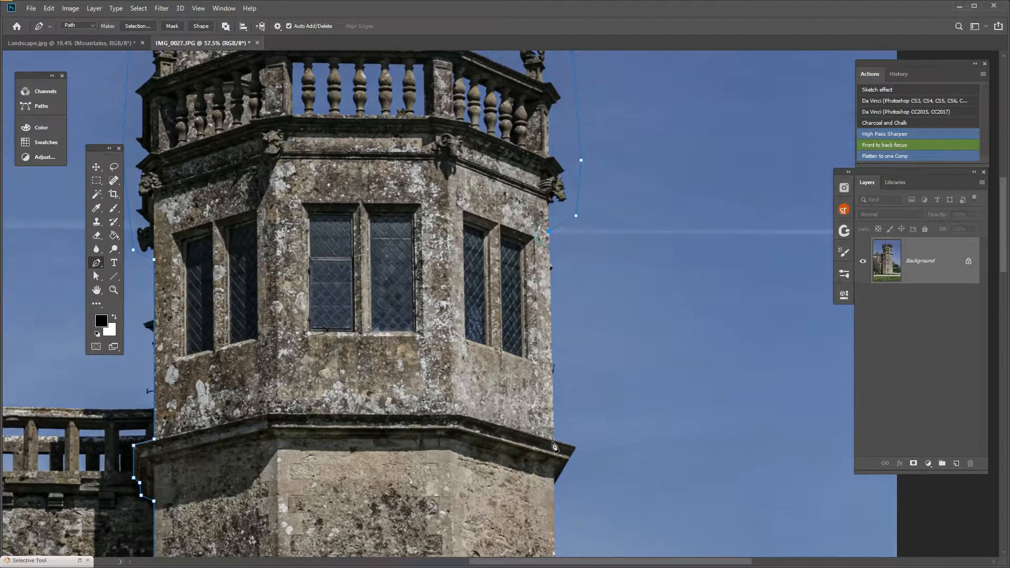
- Trace the right edge down around the projecting upper cornice to the middle ledge
{"action": "left_click", "coordinate": [554, 440]}
{"action": "left_click_drag", "start_coordinate": [571, 493], "coordinate": [607, 271]}
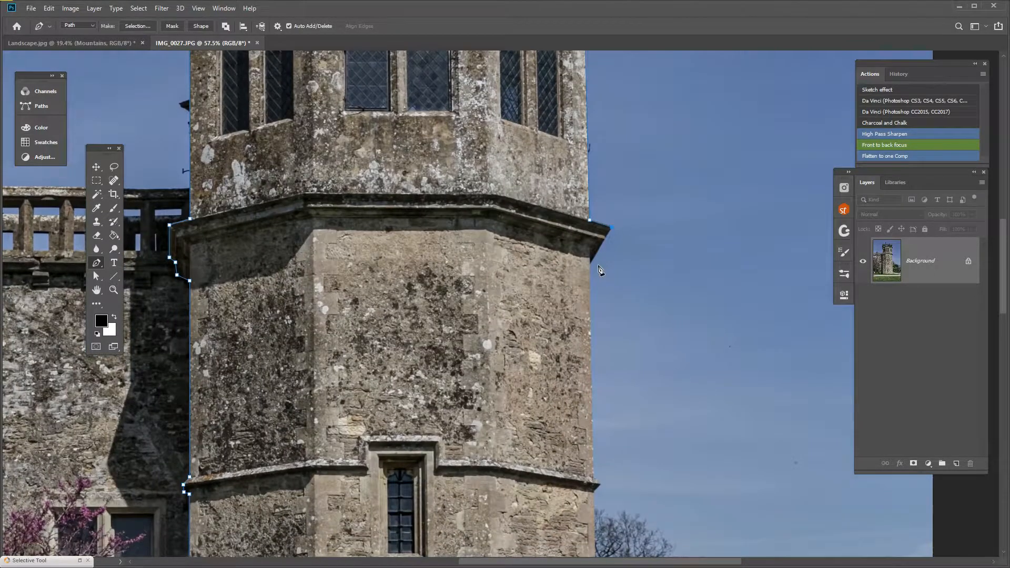
{"action": "left_click_drag", "start_coordinate": [602, 405], "coordinate": [582, 209]}
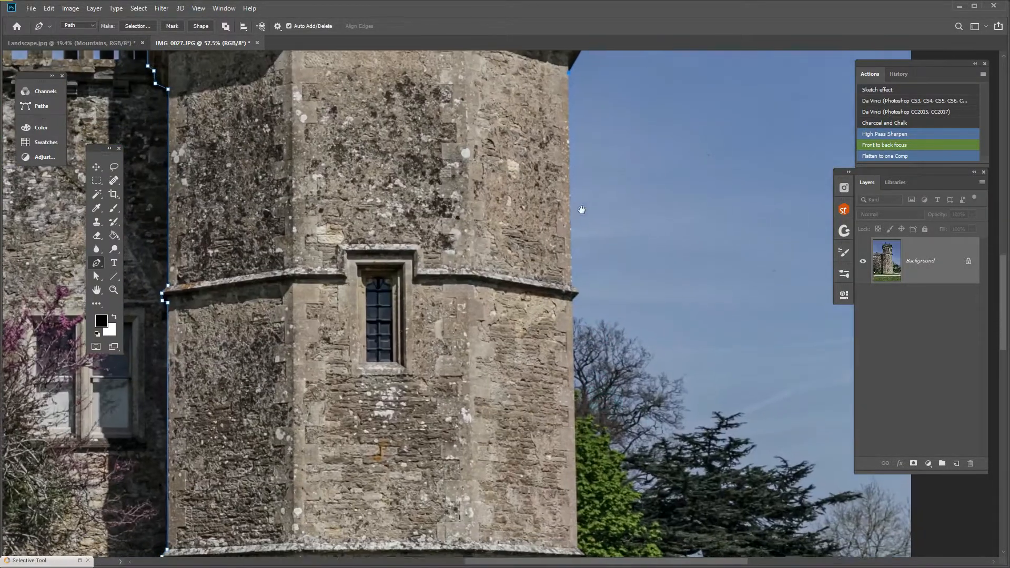
{"action": "left_click", "coordinate": [573, 287]}
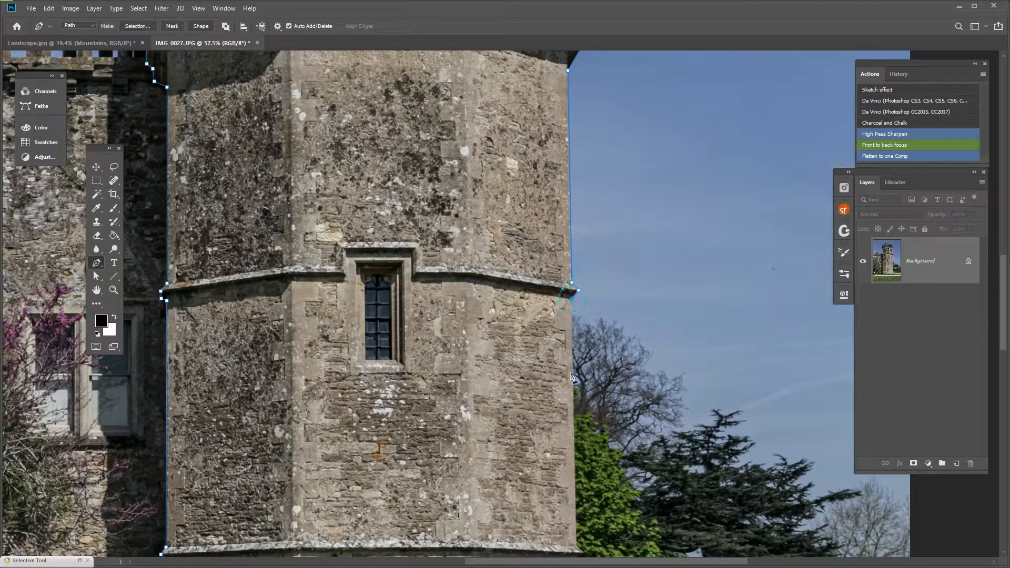
- Continue the path down the right wall and around the right end of the lowest ledge
{"action": "left_click_drag", "start_coordinate": [574, 424], "coordinate": [519, 333]}
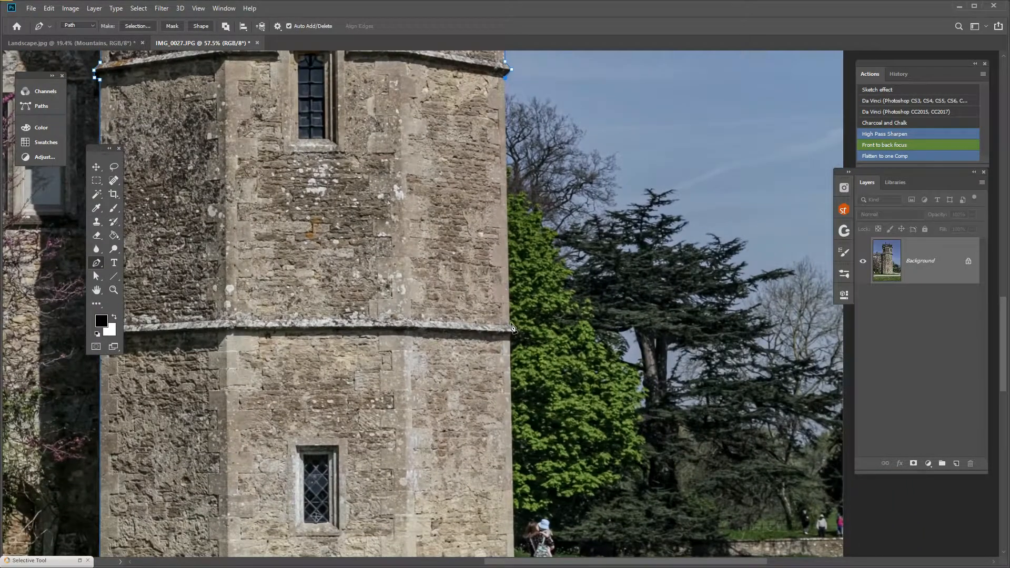
{"action": "left_click", "coordinate": [510, 324]}
{"action": "left_click", "coordinate": [518, 333]}
{"action": "left_click_drag", "start_coordinate": [499, 319], "coordinate": [507, 372]}
{"action": "key", "text": "ctrl+z"}
- Trace the right edge down from the lowest ledge and around the flared stone plinth at the tower's foot
{"action": "left_click_drag", "start_coordinate": [537, 413], "coordinate": [506, 196]}
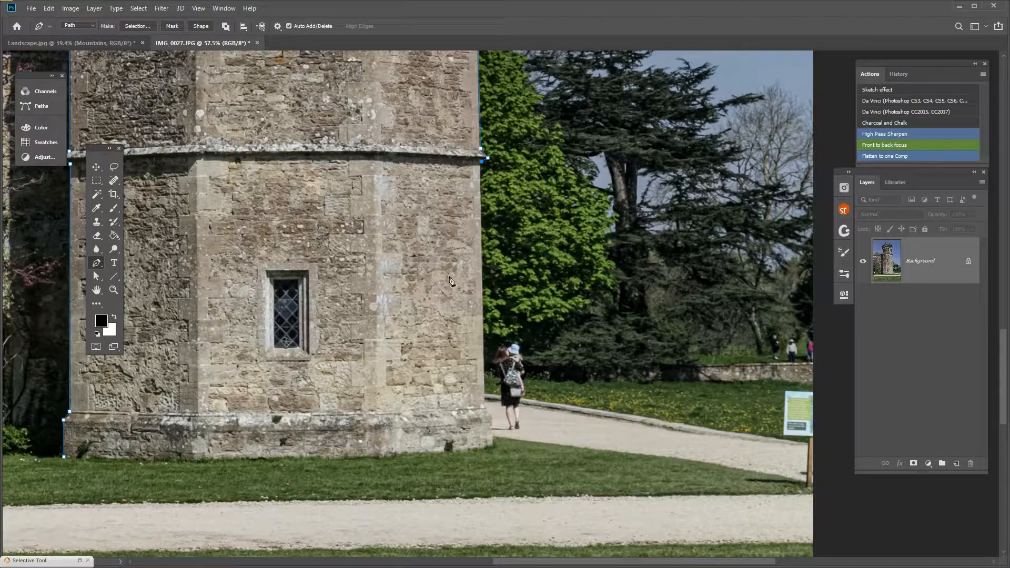
{"action": "left_click_drag", "start_coordinate": [451, 235], "coordinate": [378, 470]}
{"action": "left_click_drag", "start_coordinate": [497, 295], "coordinate": [520, 281]}
{"action": "left_click_drag", "start_coordinate": [439, 418], "coordinate": [381, 271]}
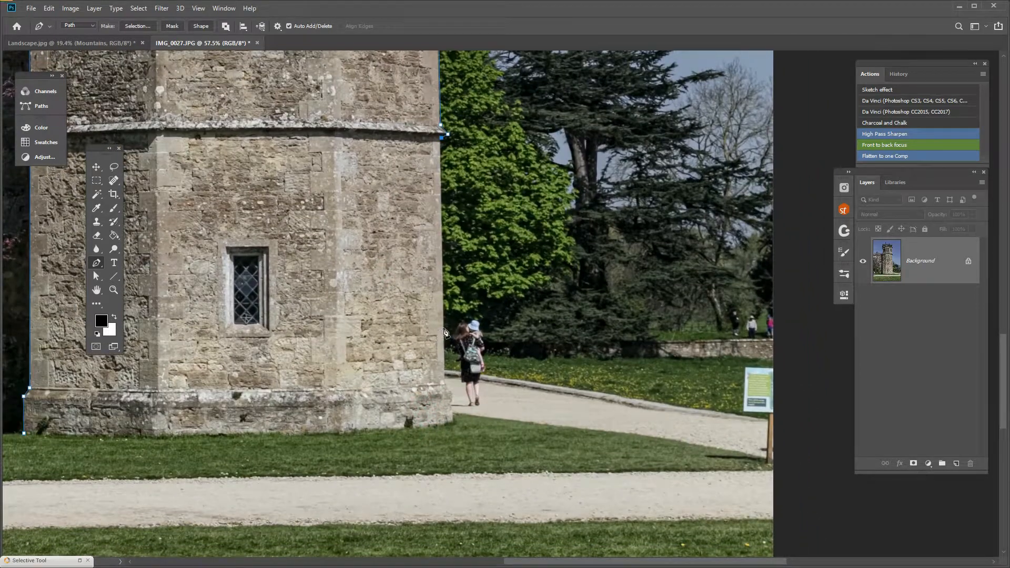
{"action": "left_click", "coordinate": [445, 383]}
{"action": "left_click", "coordinate": [452, 393]}
- Trace along the grass line under the tower's base and close the path at its starting point
{"action": "left_click_drag", "start_coordinate": [296, 451], "coordinate": [507, 421]}
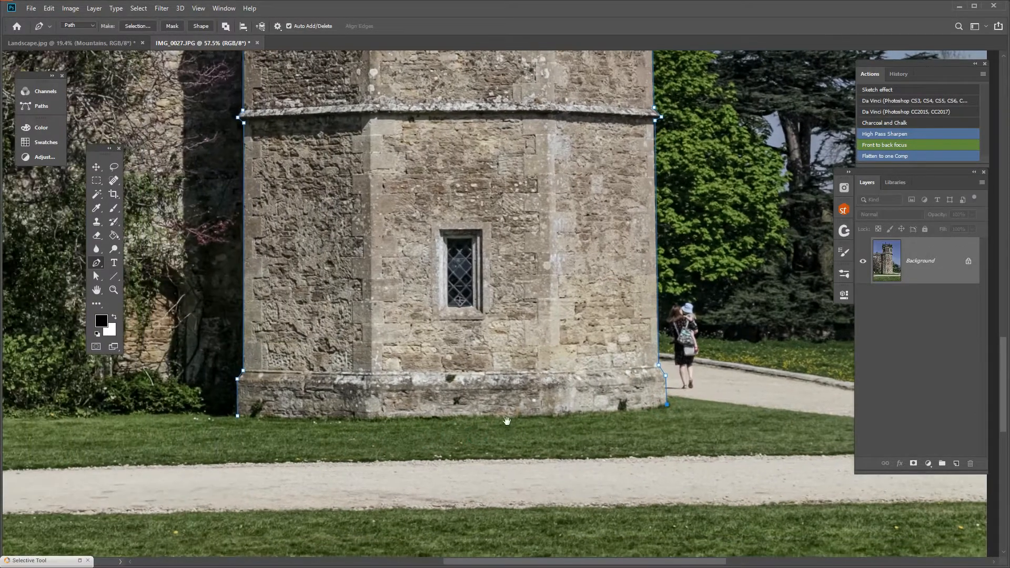
{"action": "left_click", "coordinate": [576, 414]}
{"action": "left_click", "coordinate": [475, 419]}
{"action": "left_click", "coordinate": [358, 422]}
{"action": "left_click", "coordinate": [264, 421]}
{"action": "left_click", "coordinate": [237, 416]}
- With the Direct Selection Tool, move the path's anchor points along the tower base slightly down into the grass
{"action": "left_click", "coordinate": [97, 276]}
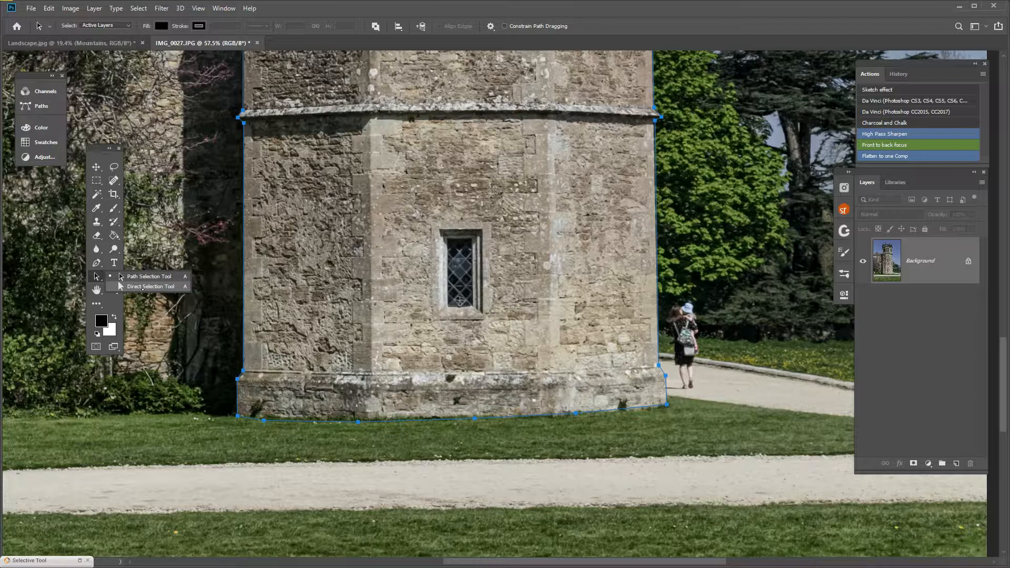
{"action": "left_click", "coordinate": [143, 287]}
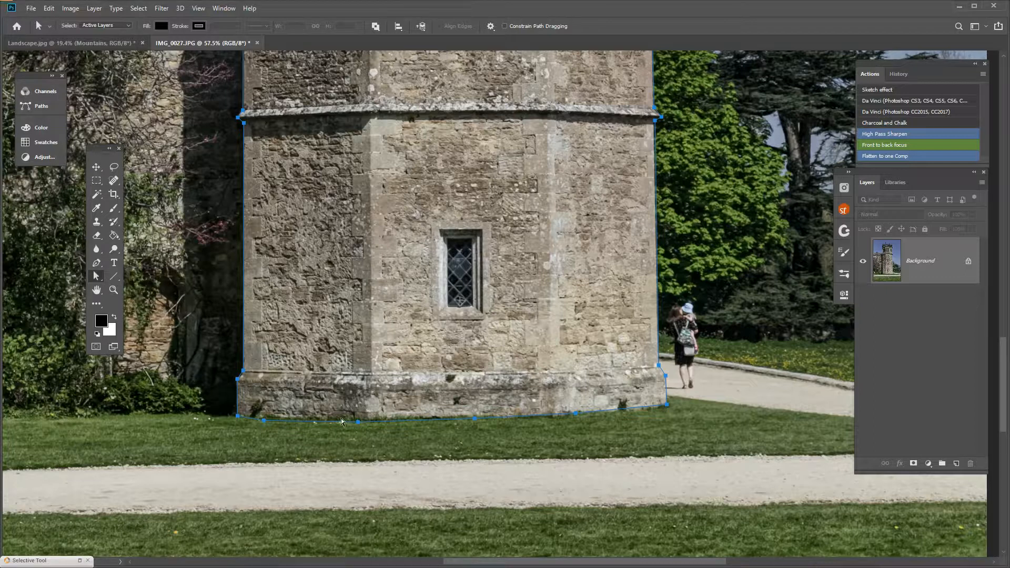
{"action": "left_click_drag", "start_coordinate": [257, 410], "coordinate": [638, 425]}
{"action": "left_click_drag", "start_coordinate": [475, 421], "coordinate": [475, 427]}
{"action": "left_click", "coordinate": [573, 419]}
{"action": "left_click", "coordinate": [573, 413]}
{"action": "left_click_drag", "start_coordinate": [577, 415], "coordinate": [579, 421]}
{"action": "left_click", "coordinate": [347, 418]}
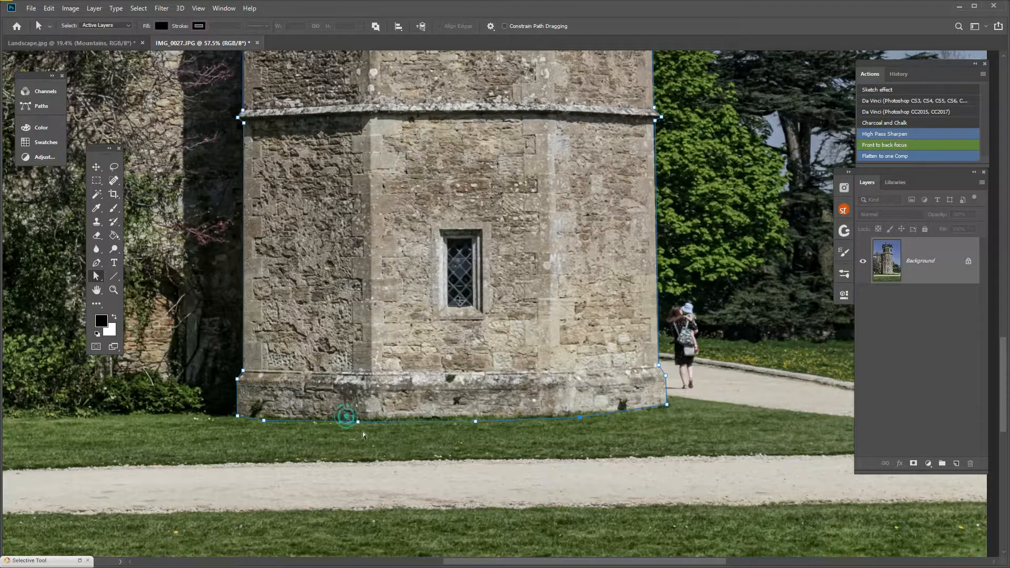
{"action": "left_click_drag", "start_coordinate": [358, 422], "coordinate": [359, 428]}
{"action": "left_click_drag", "start_coordinate": [263, 423], "coordinate": [264, 428]}
{"action": "mouse_move", "coordinate": [666, 408]}
{"action": "left_mouse_down"}
{"action": "mouse_move", "coordinate": [659, 400]}
{"action": "mouse_move", "coordinate": [672, 416]}
{"action": "left_mouse_up"}
- Nudge the path's anchor point just beneath the right end of the lowest ledge to fit the wall
{"action": "scroll", "coordinate": [487, 207], "scroll_direction": "down", "scroll_amount": 4}
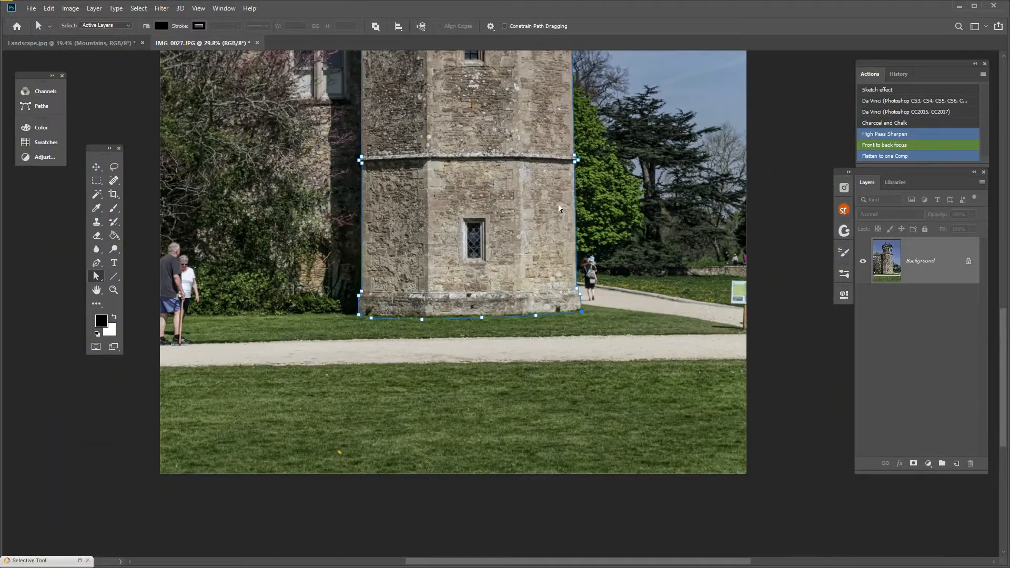
{"action": "scroll", "coordinate": [559, 209], "scroll_direction": "up", "scroll_amount": 5}
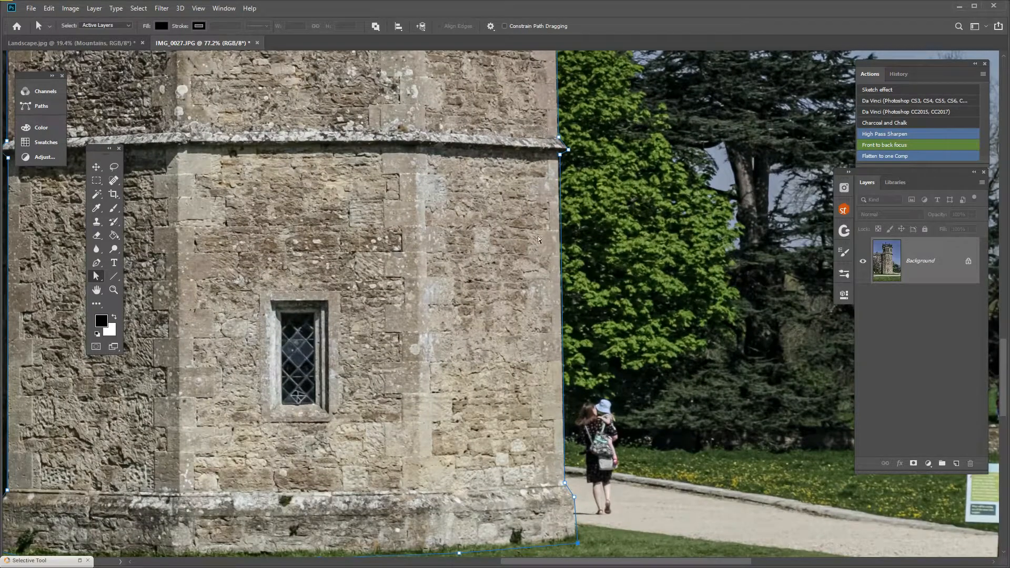
{"action": "left_click", "coordinate": [559, 157]}
{"action": "left_click_drag", "start_coordinate": [559, 156], "coordinate": [559, 159]}
- Check the path up the tower's right edge and convert the whole path into a selection
{"action": "left_click_drag", "start_coordinate": [316, 126], "coordinate": [387, 331]}
{"action": "left_click_drag", "start_coordinate": [419, 299], "coordinate": [432, 386]}
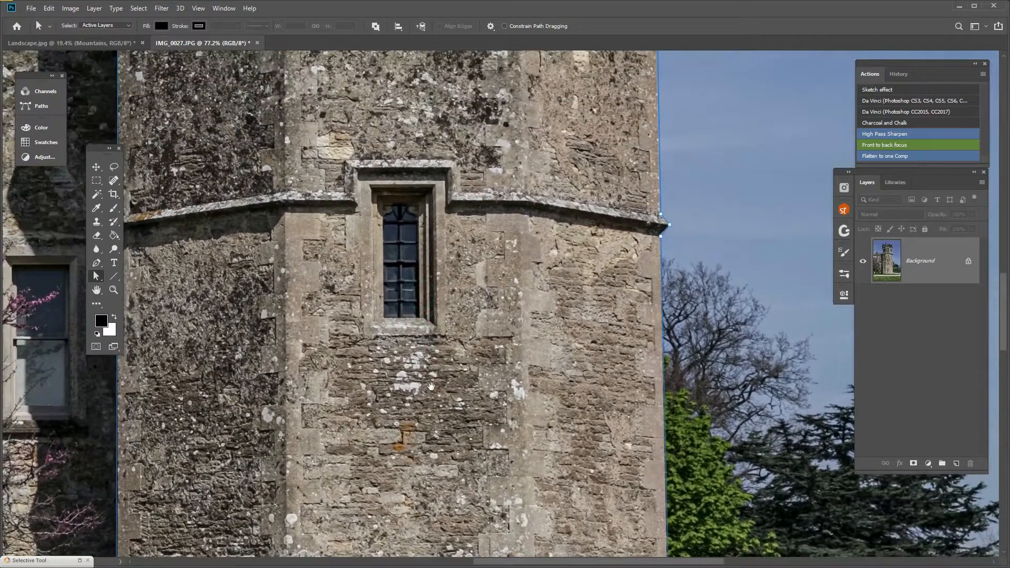
{"action": "left_click_drag", "start_coordinate": [447, 263], "coordinate": [495, 424]}
{"action": "scroll", "coordinate": [489, 344], "scroll_direction": "down", "scroll_amount": 12}
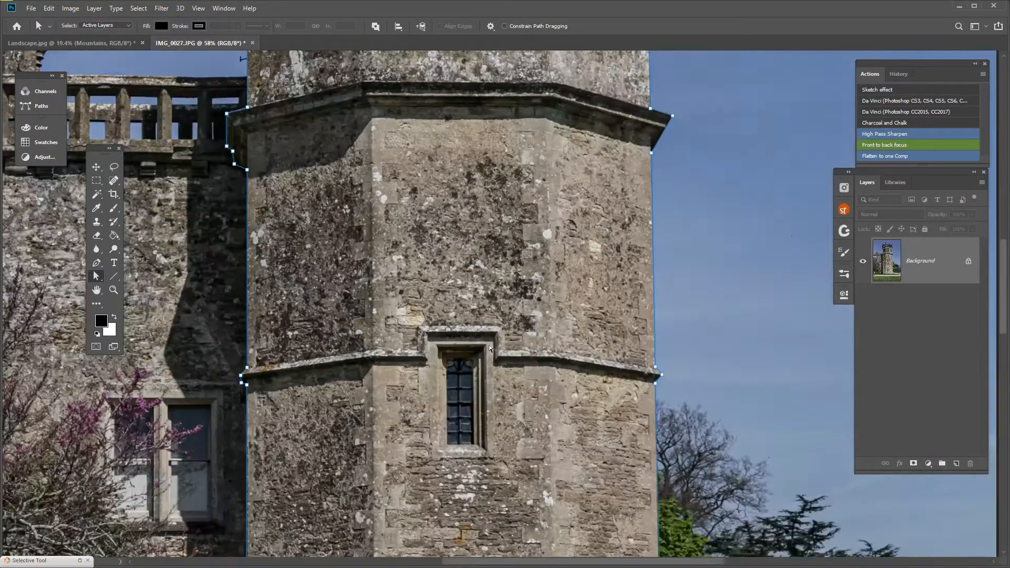
{"action": "scroll", "coordinate": [488, 344], "scroll_direction": "down", "scroll_amount": 3}
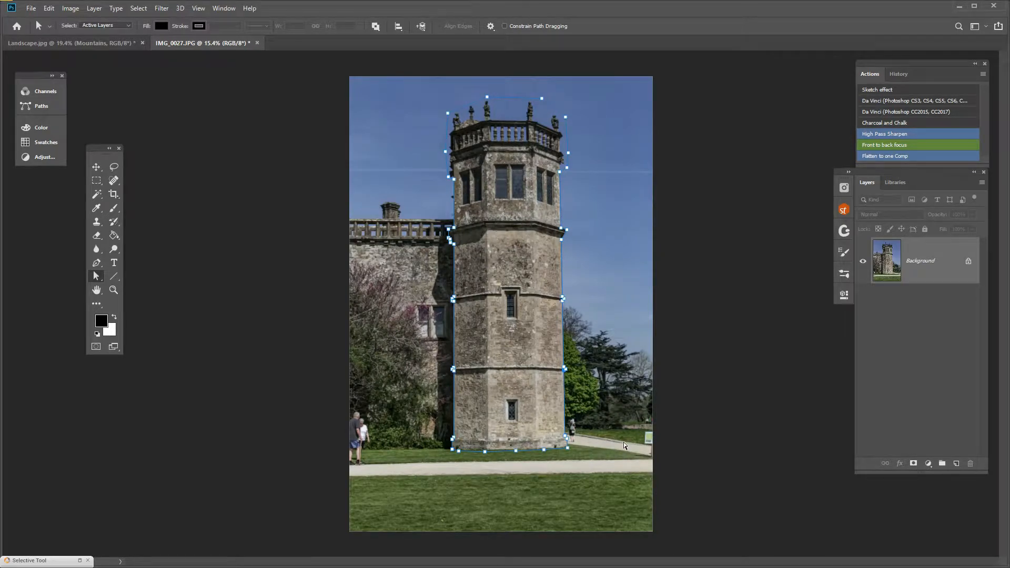
{"action": "key", "text": "ctrl+Return"}
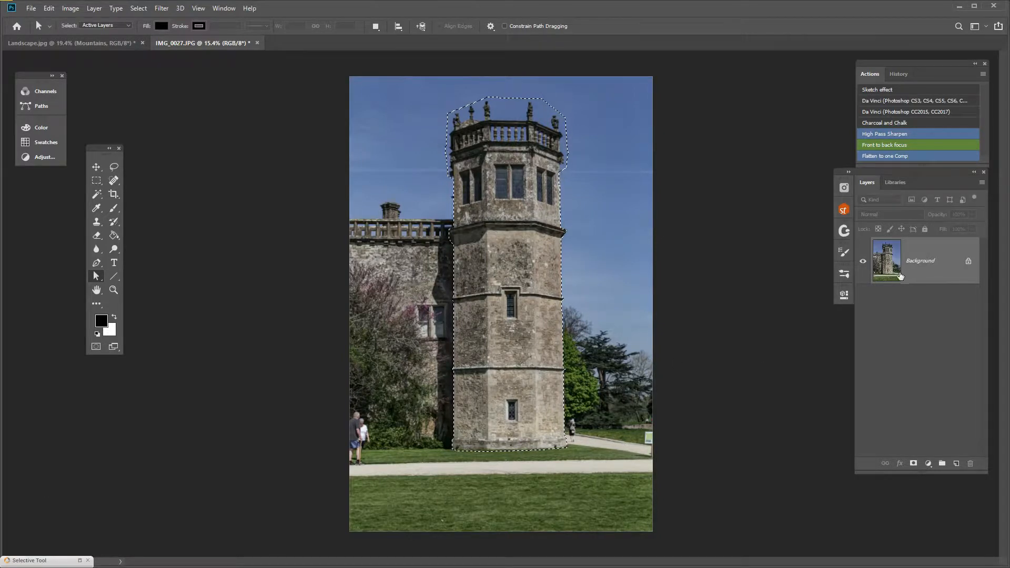
- Float the IMG_0027.JPG window and move the selected tower into the Landscape.jpg document with the Move Tool
{"action": "left_click_drag", "start_coordinate": [216, 45], "coordinate": [590, 145]}
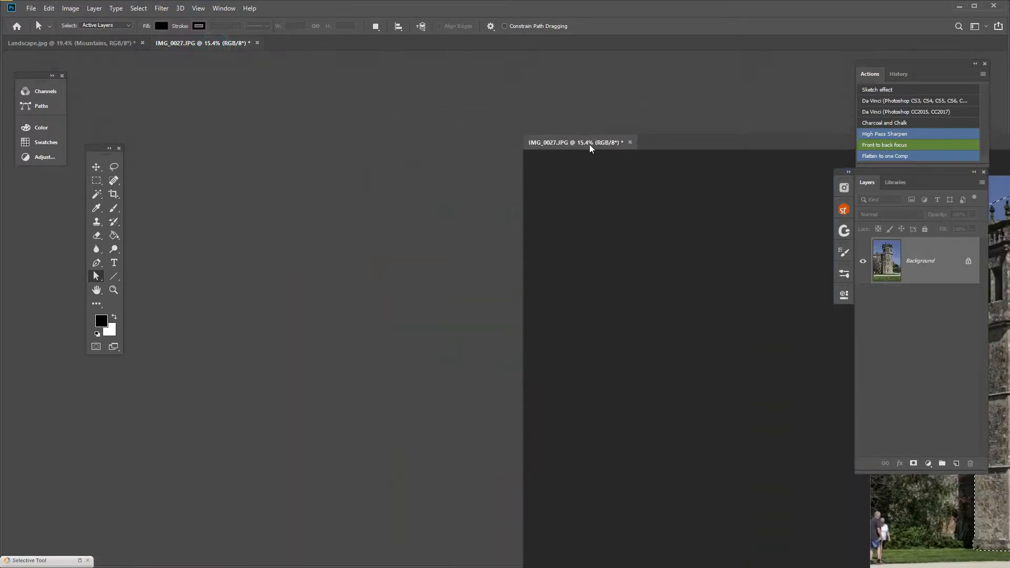
{"action": "key", "text": "v"}
{"action": "left_click_drag", "start_coordinate": [681, 386], "coordinate": [343, 304]}
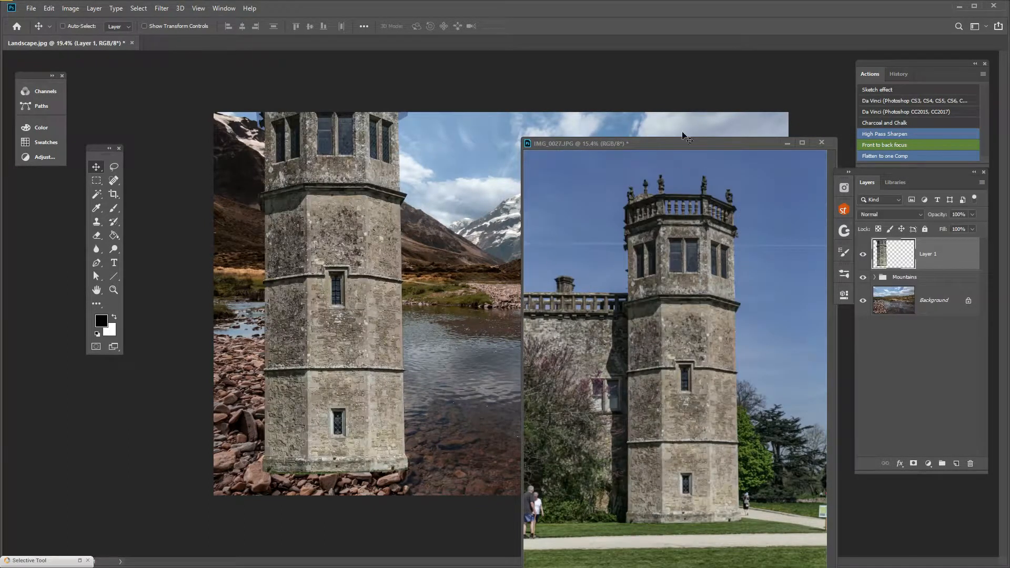
- Close the floating IMG_0027.JPG document and move the tower rightward toward the centre of the landscape
{"action": "left_click_drag", "start_coordinate": [700, 142], "coordinate": [604, 147]}
{"action": "left_click", "coordinate": [727, 148]}
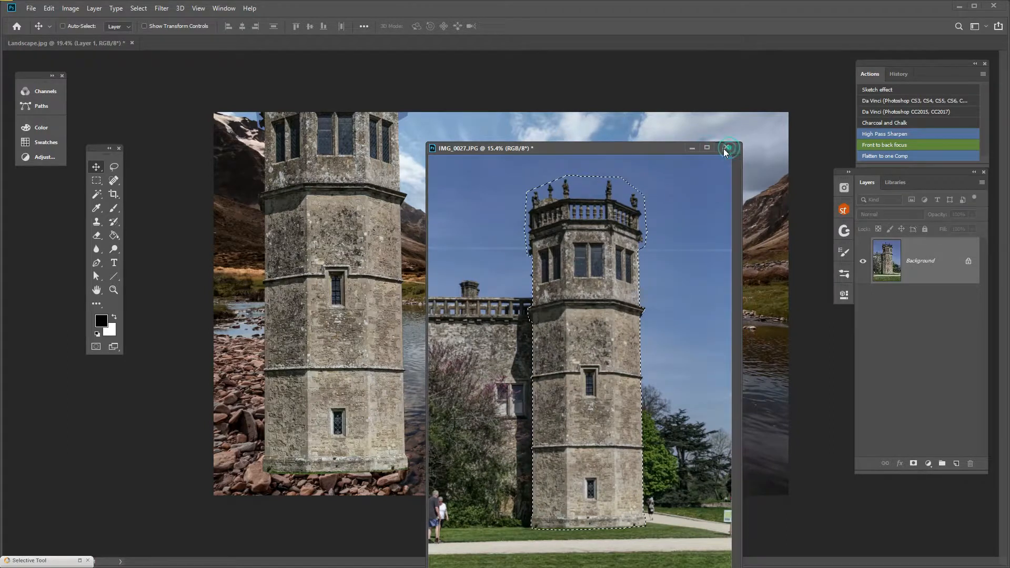
{"action": "left_click", "coordinate": [513, 218]}
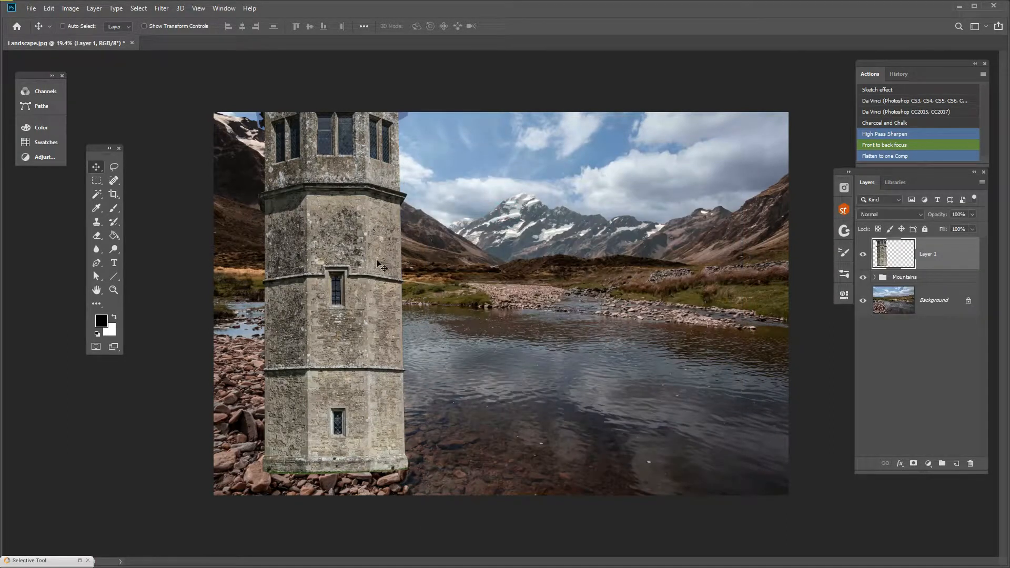
{"action": "left_click_drag", "start_coordinate": [339, 321], "coordinate": [421, 331]}
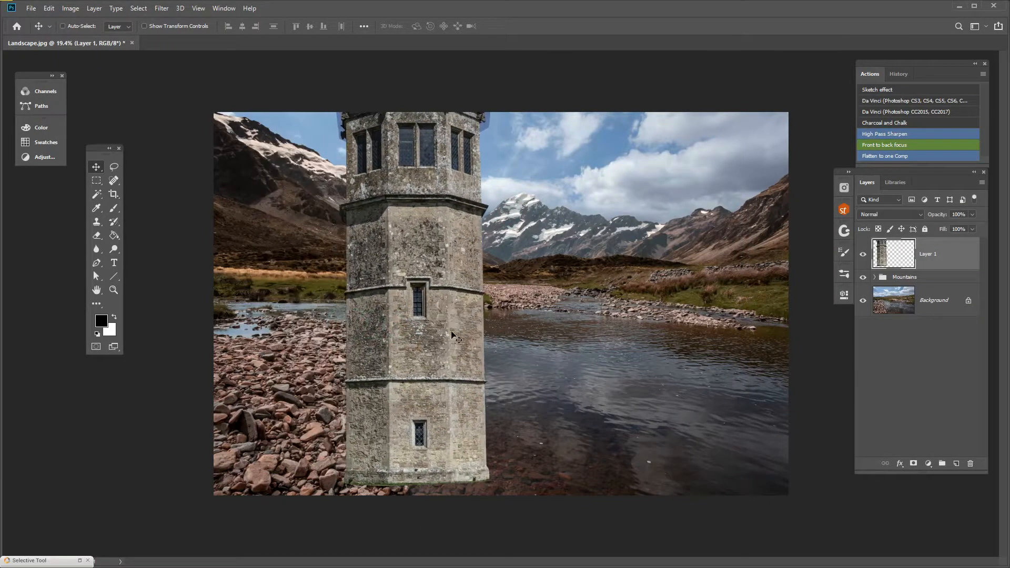
- Inspect the tower's right edge up close and load the outline of Layer 1 as a selection
{"action": "scroll", "coordinate": [449, 283], "scroll_direction": "up", "scroll_amount": 3}
{"action": "scroll", "coordinate": [451, 284], "scroll_direction": "up", "scroll_amount": 5}
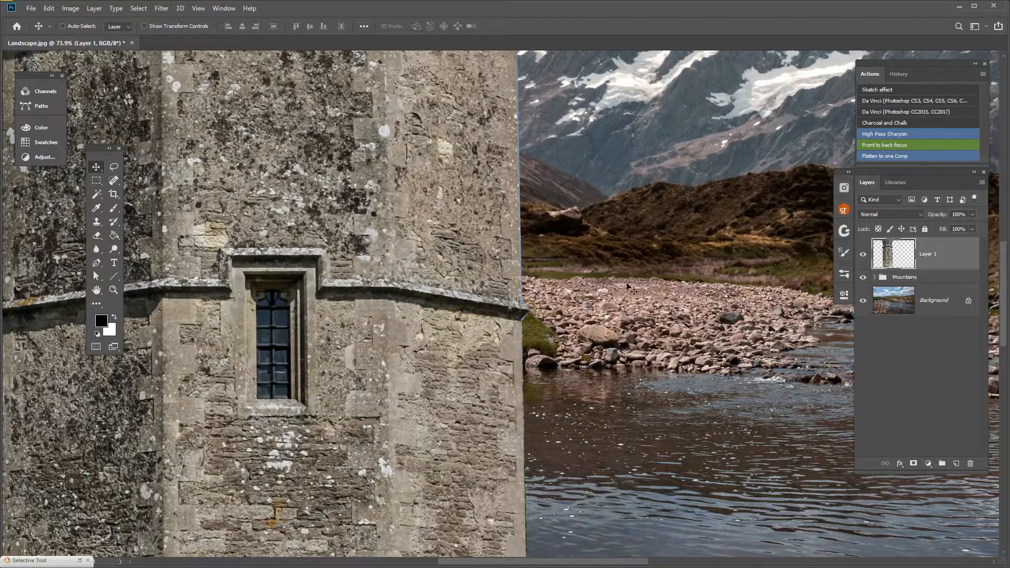
{"action": "key", "text": "ctrl"}
{"action": "scroll", "coordinate": [457, 291], "scroll_direction": "down", "scroll_amount": 4}
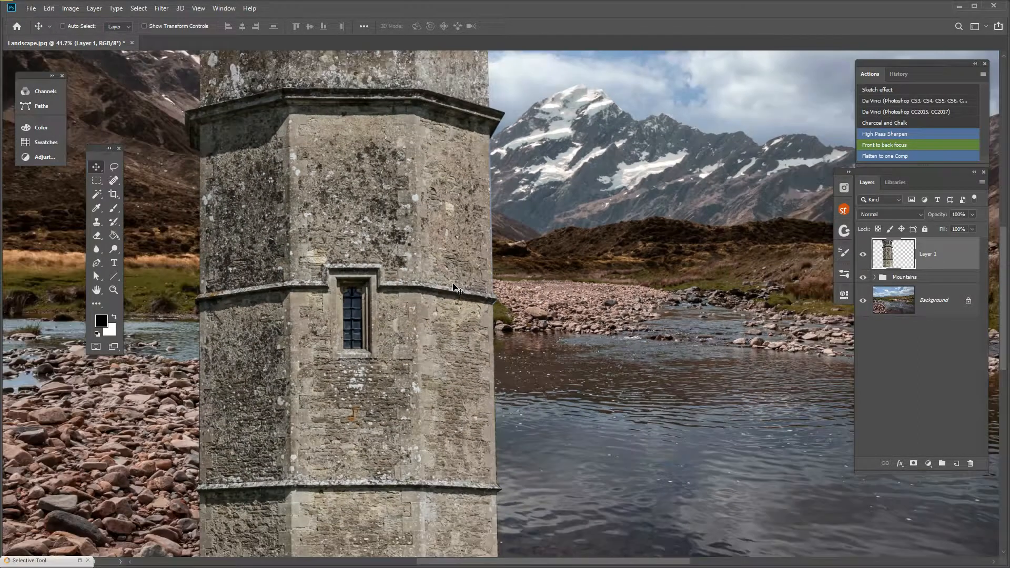
{"action": "left_click", "coordinate": [899, 257], "text": "ctrl"}
{"action": "scroll", "coordinate": [369, 252], "scroll_direction": "down", "scroll_amount": 1}
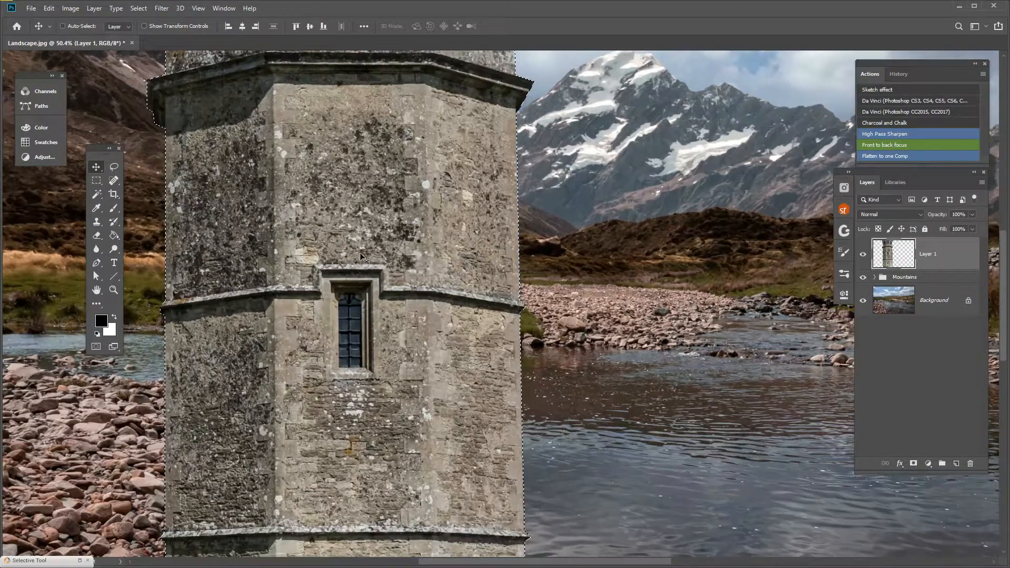
- Contract the tower selection by 1 pixel
{"action": "scroll", "coordinate": [387, 246], "scroll_direction": "up", "scroll_amount": 4}
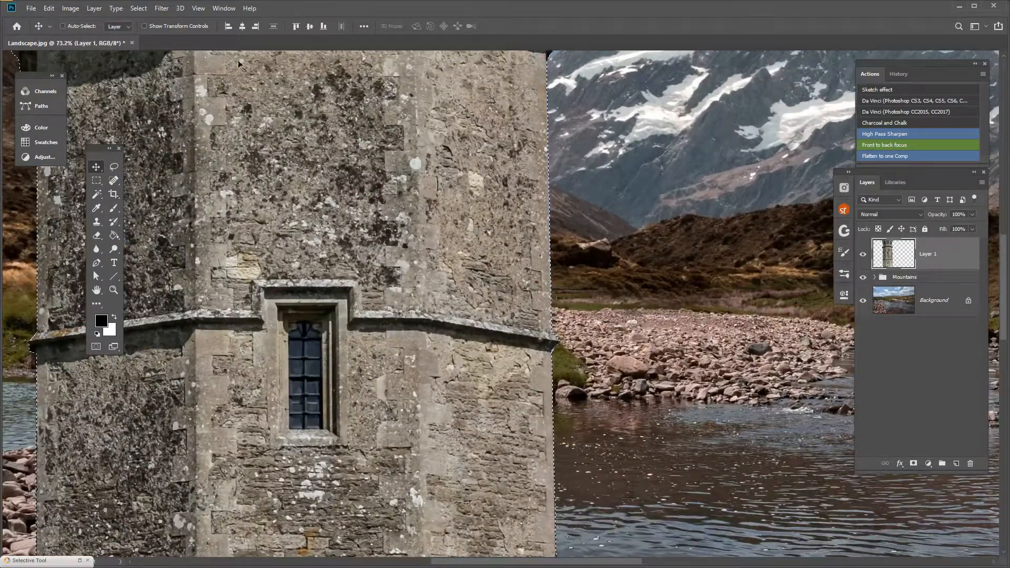
{"action": "left_click", "coordinate": [139, 8]}
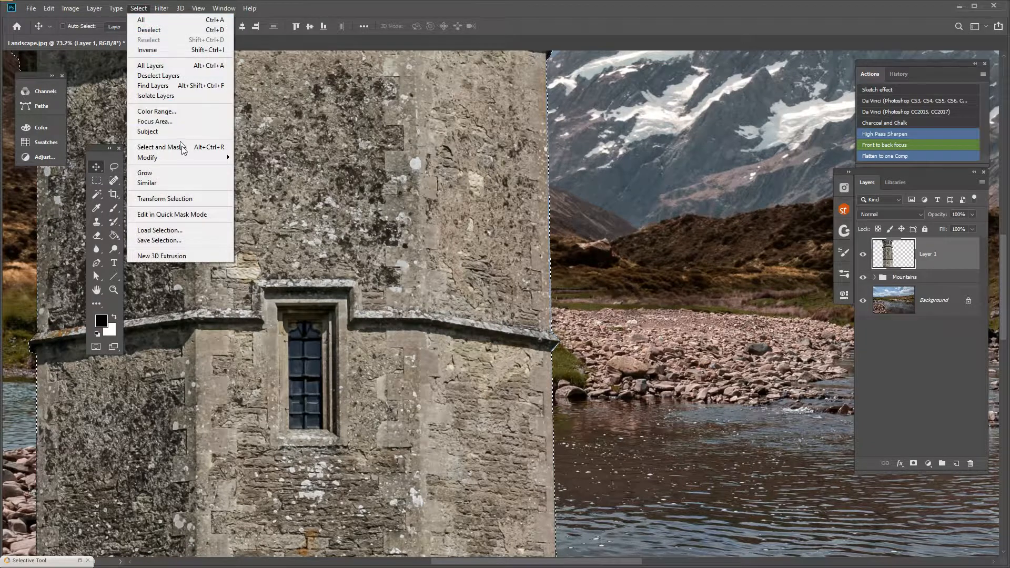
{"action": "mouse_move", "coordinate": [192, 162]}
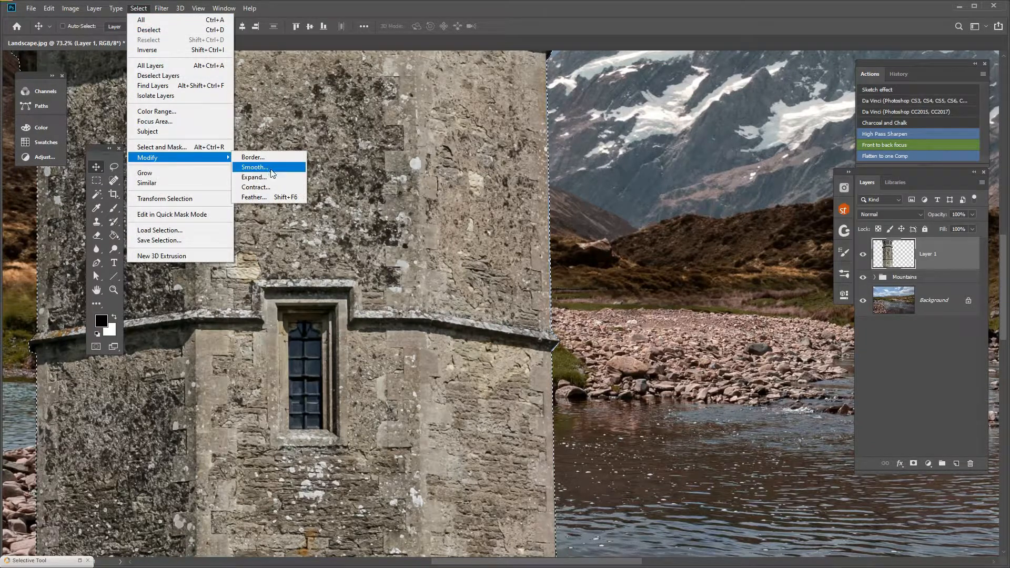
{"action": "left_click", "coordinate": [276, 188]}
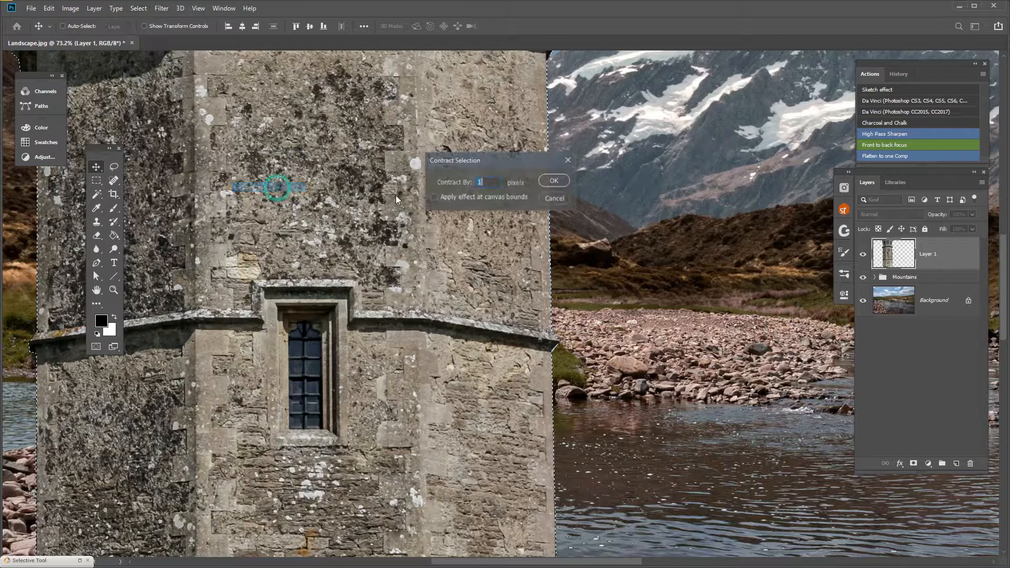
{"action": "left_click", "coordinate": [554, 181]}
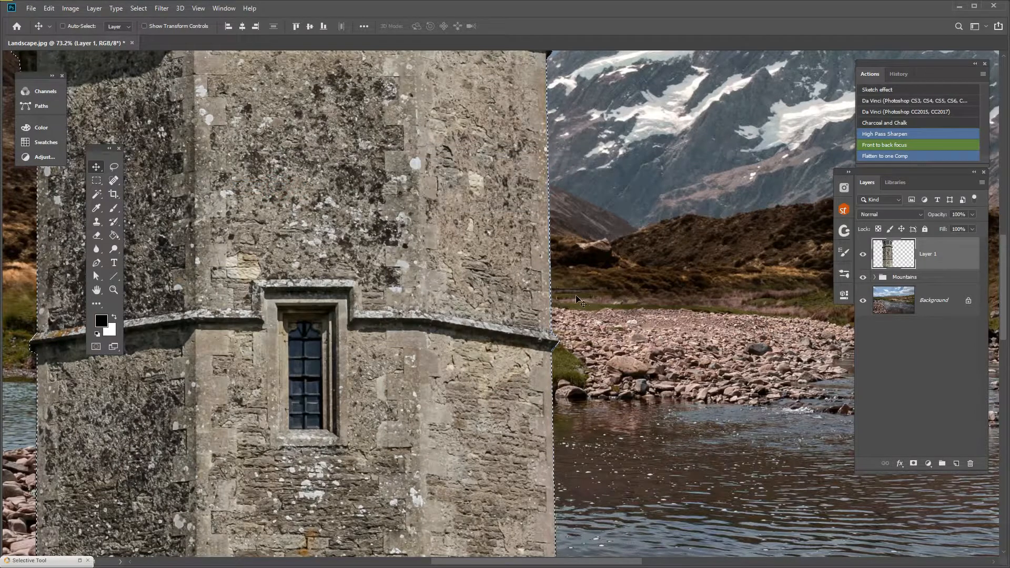
- Check the selection against the tower's right edge and contract it a second time
{"action": "scroll", "coordinate": [558, 293], "scroll_direction": "up", "scroll_amount": 2}
{"action": "scroll", "coordinate": [558, 292], "scroll_direction": "up", "scroll_amount": 5}
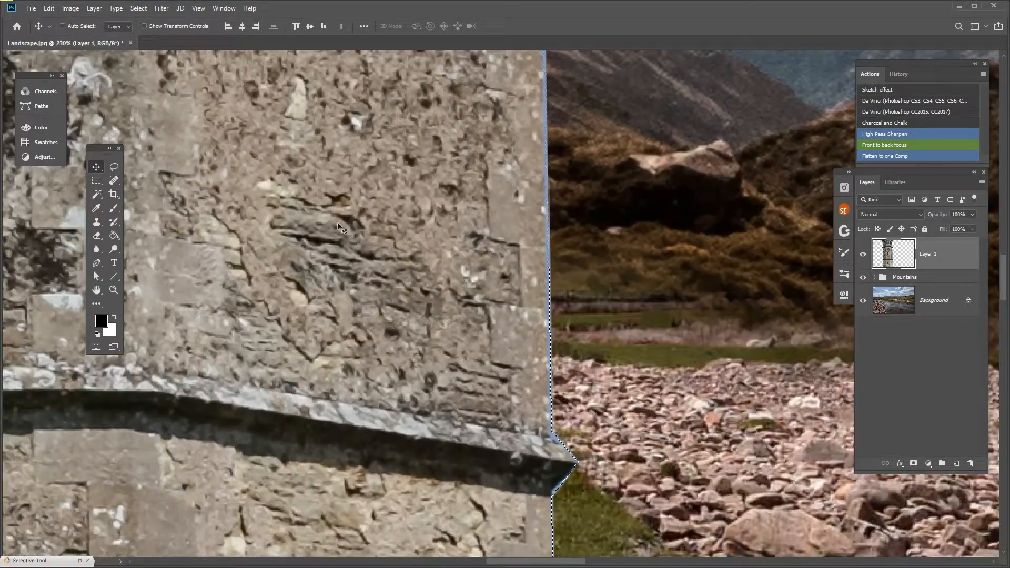
{"action": "left_click", "coordinate": [139, 8]}
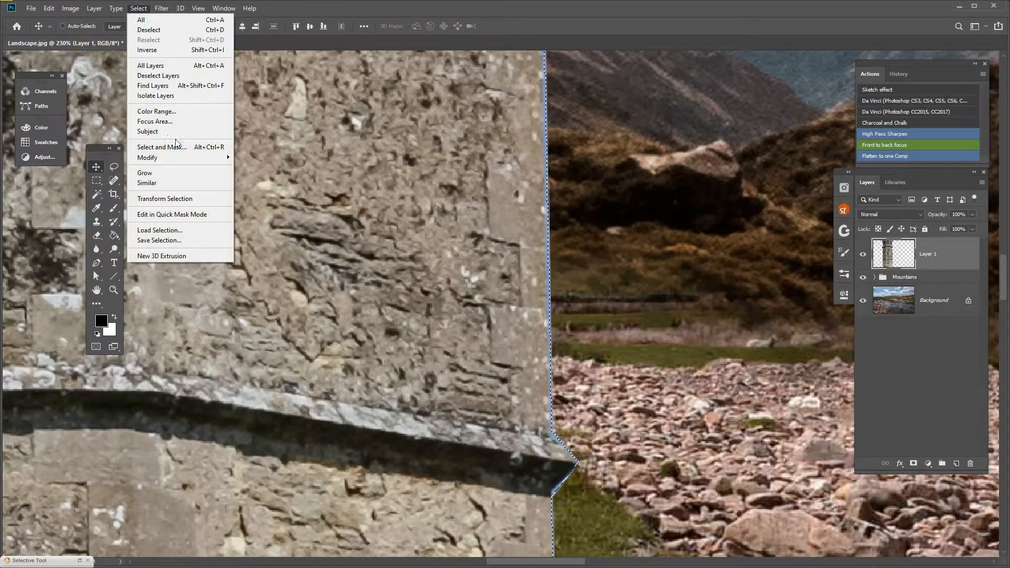
{"action": "mouse_move", "coordinate": [182, 164]}
{"action": "left_click", "coordinate": [277, 188]}
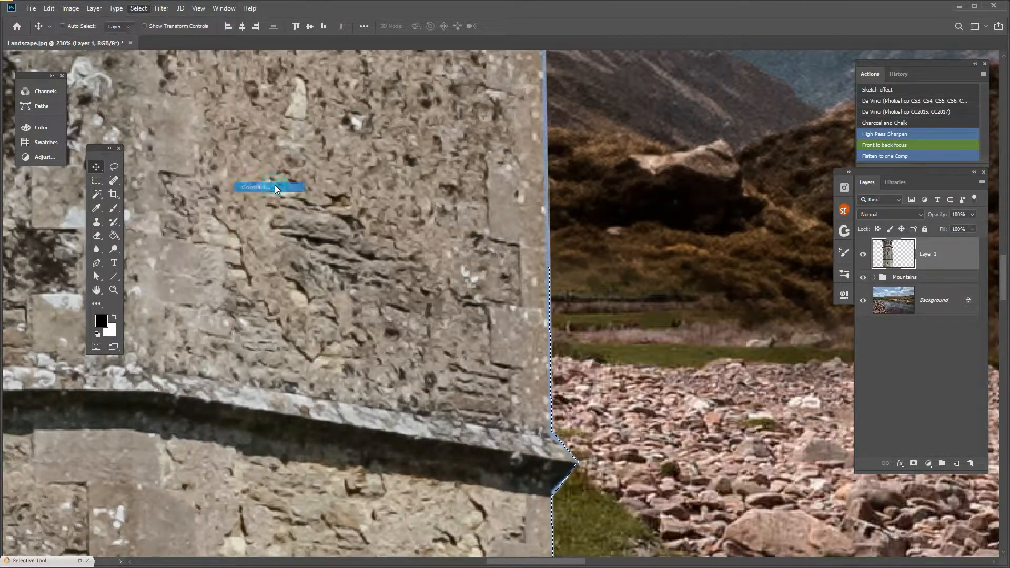
{"action": "left_click", "coordinate": [556, 181]}
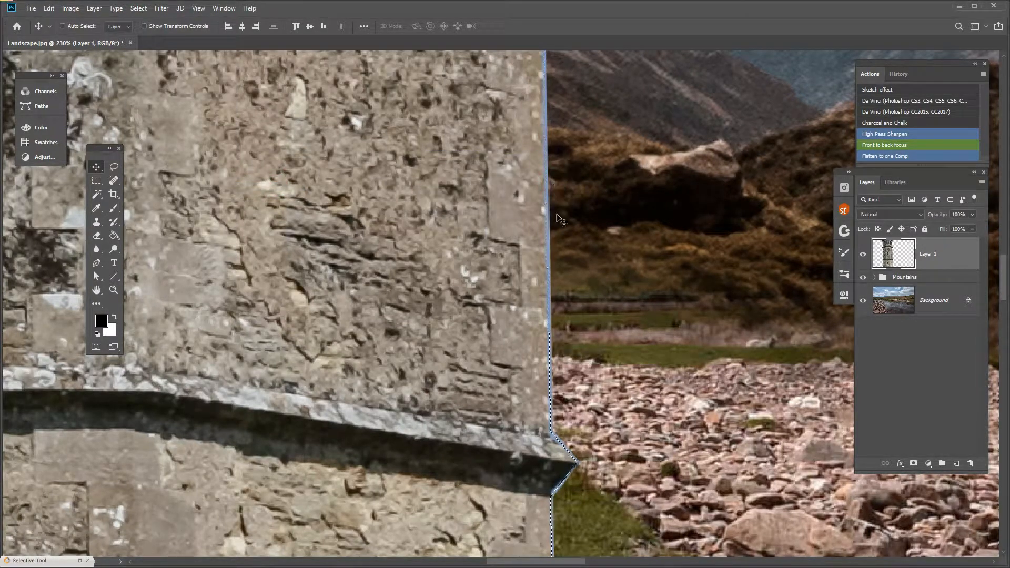
- Invert the selection and erase the leftover fringe along the tower's right edge with the Eraser at size 40
{"action": "scroll", "coordinate": [507, 321], "scroll_direction": "down", "scroll_amount": 8}
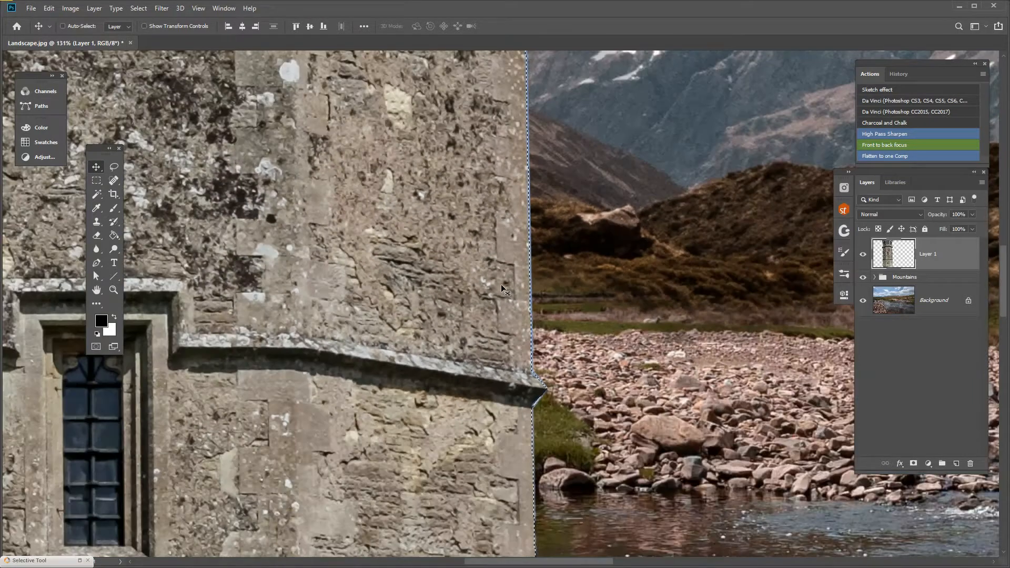
{"action": "key", "text": "e"}
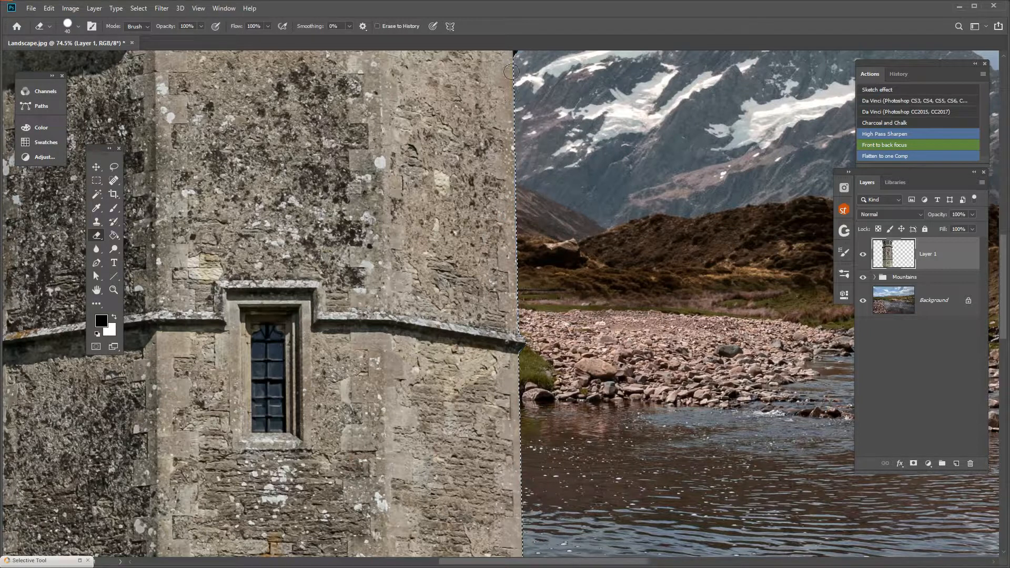
{"action": "left_click_drag", "start_coordinate": [442, 317], "coordinate": [409, 451]}
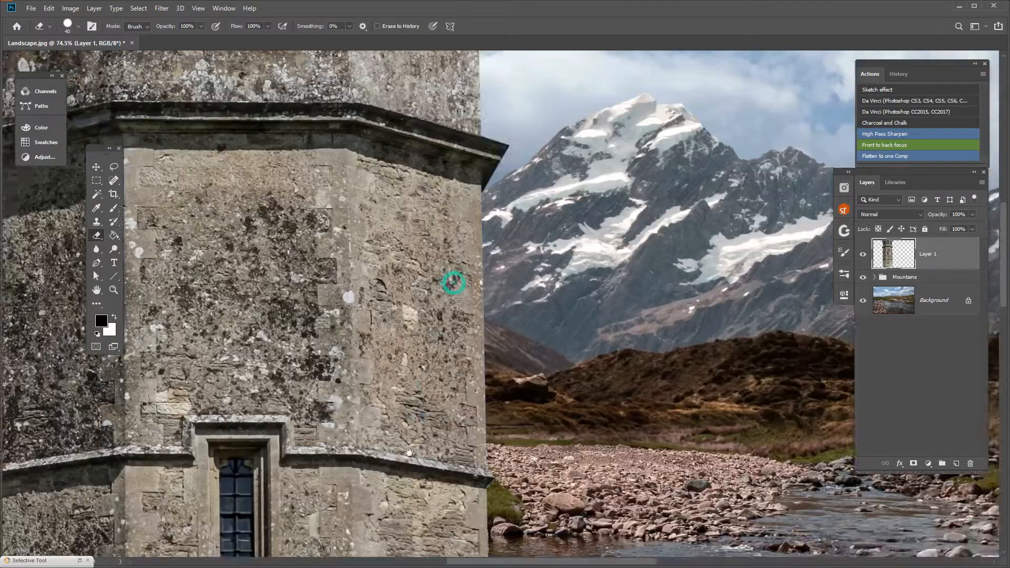
{"action": "mouse_move", "coordinate": [470, 230]}
{"action": "left_mouse_down"}
{"action": "mouse_move", "coordinate": [493, 177]}
{"action": "mouse_move", "coordinate": [464, 147]}
{"action": "left_mouse_up"}
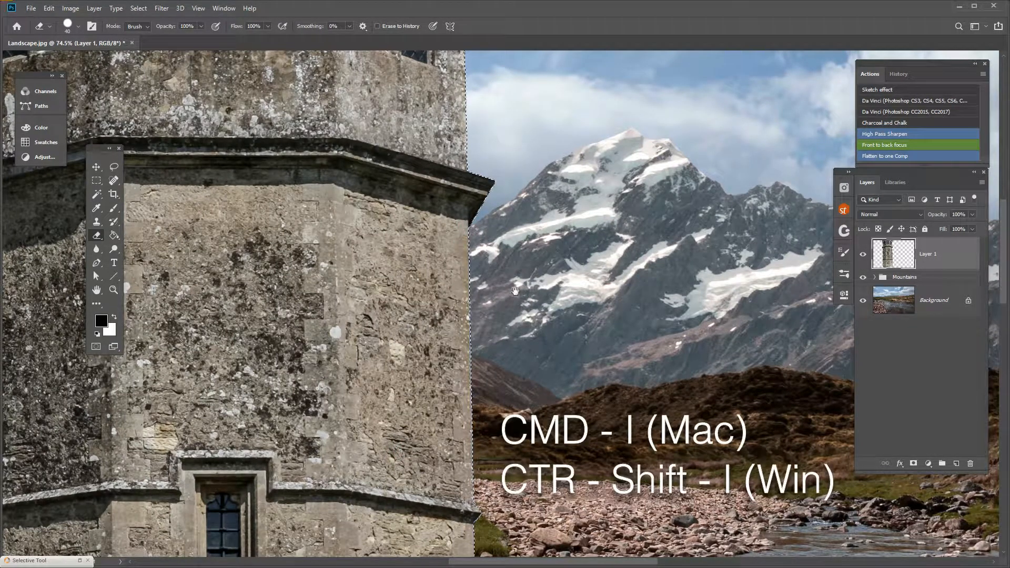
{"action": "left_click_drag", "start_coordinate": [400, 430], "coordinate": [373, 177]}
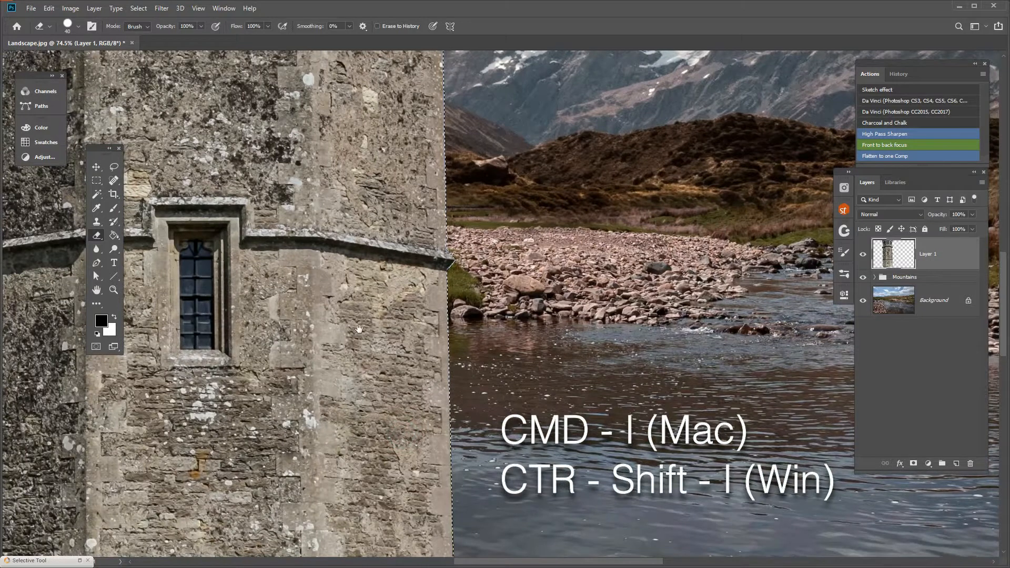
{"action": "left_click_drag", "start_coordinate": [359, 330], "coordinate": [356, 208]}
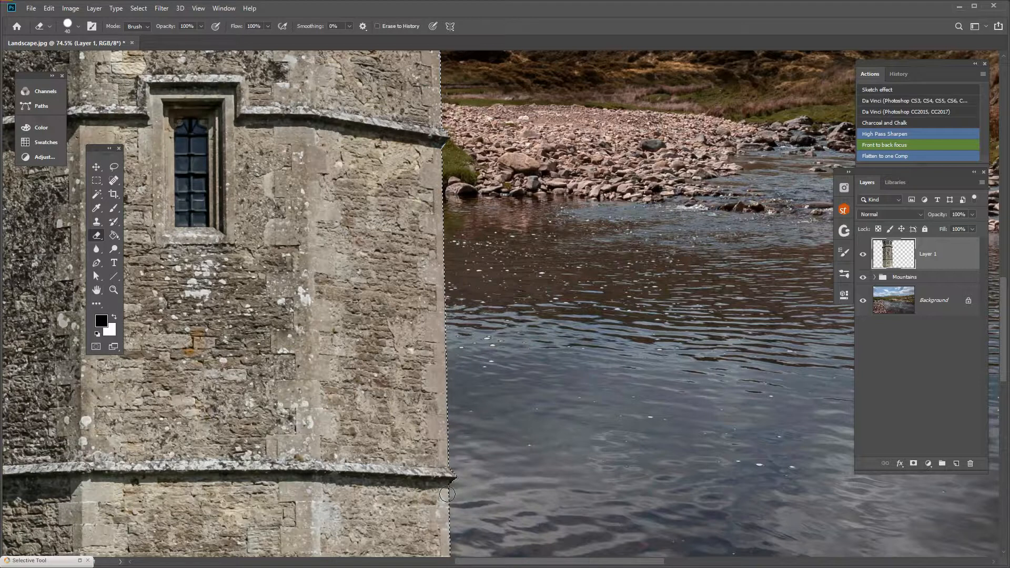
{"action": "left_click_drag", "start_coordinate": [447, 493], "coordinate": [453, 281]}
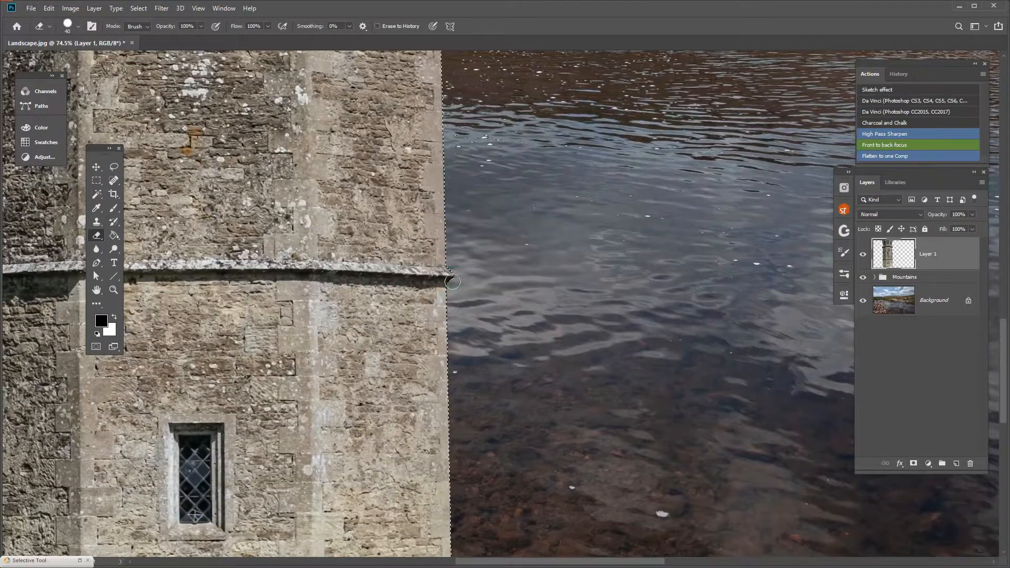
{"action": "left_click_drag", "start_coordinate": [449, 404], "coordinate": [442, 248]}
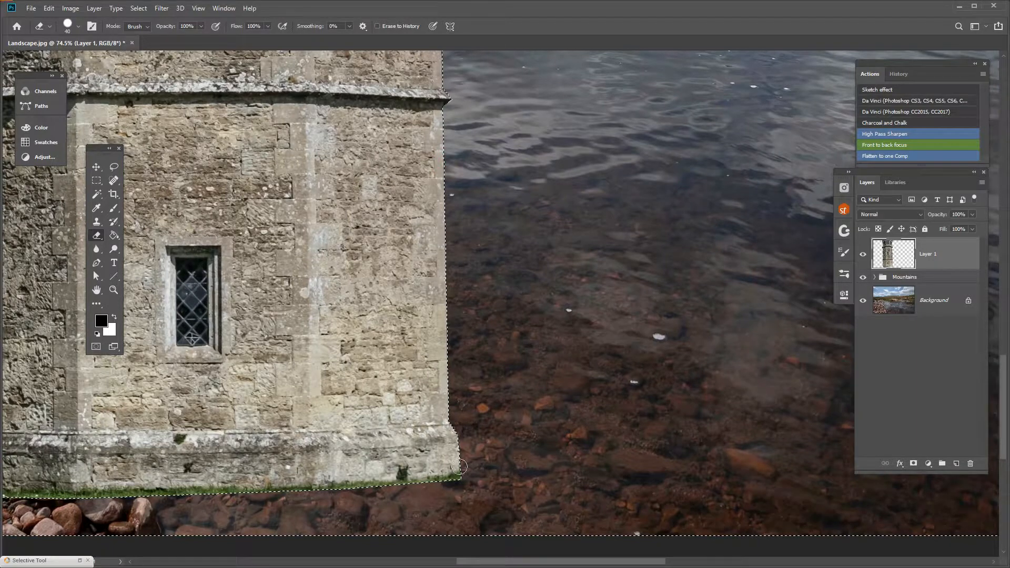
{"action": "left_click_drag", "start_coordinate": [363, 221], "coordinate": [349, 402]}
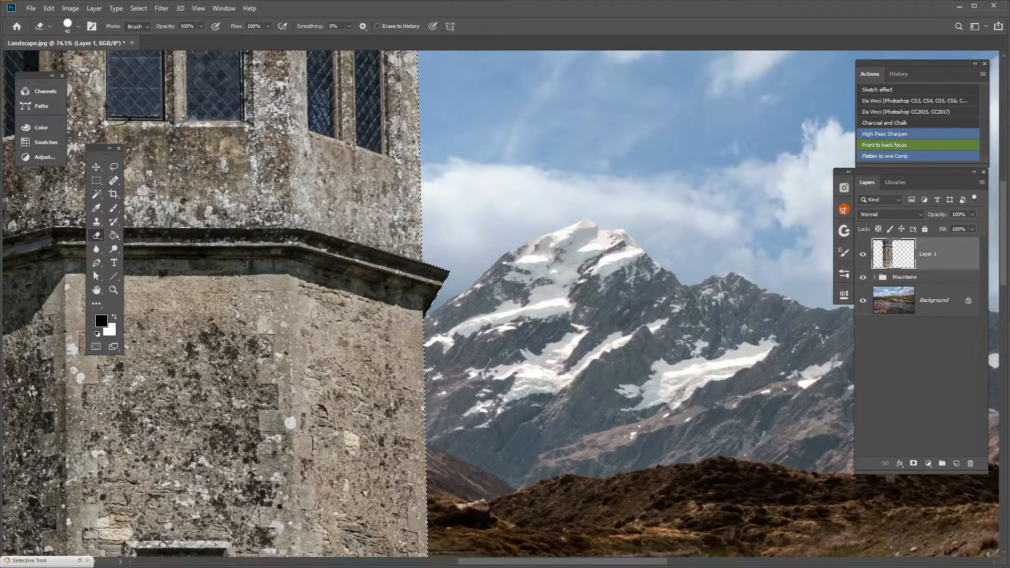
{"action": "left_click_drag", "start_coordinate": [437, 226], "coordinate": [434, 457]}
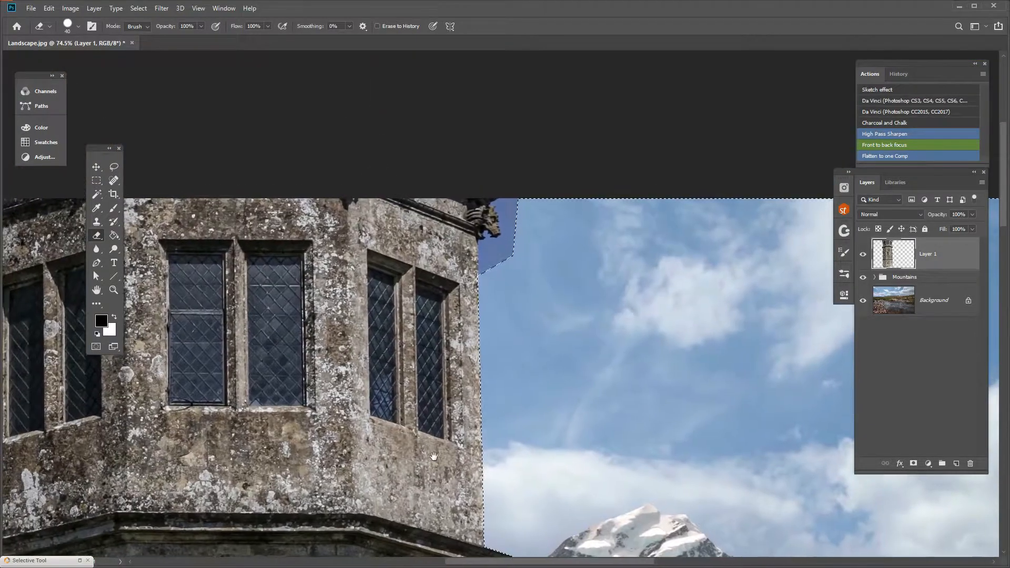
- Clean up the tower's left edge with the Eraser and clear the selection
{"action": "scroll", "coordinate": [429, 436], "scroll_direction": "down", "scroll_amount": 4}
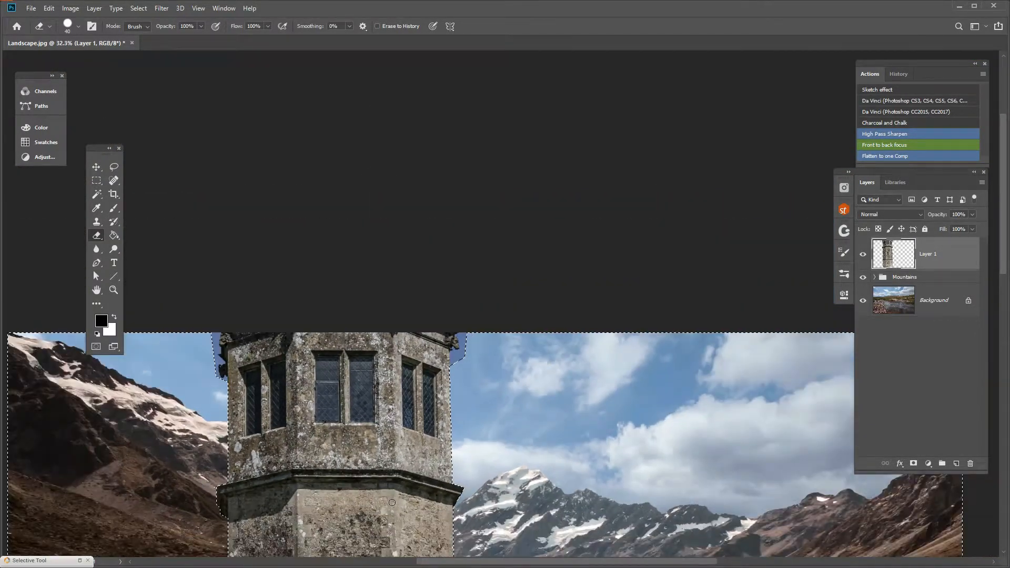
{"action": "left_click_drag", "start_coordinate": [310, 530], "coordinate": [465, 371]}
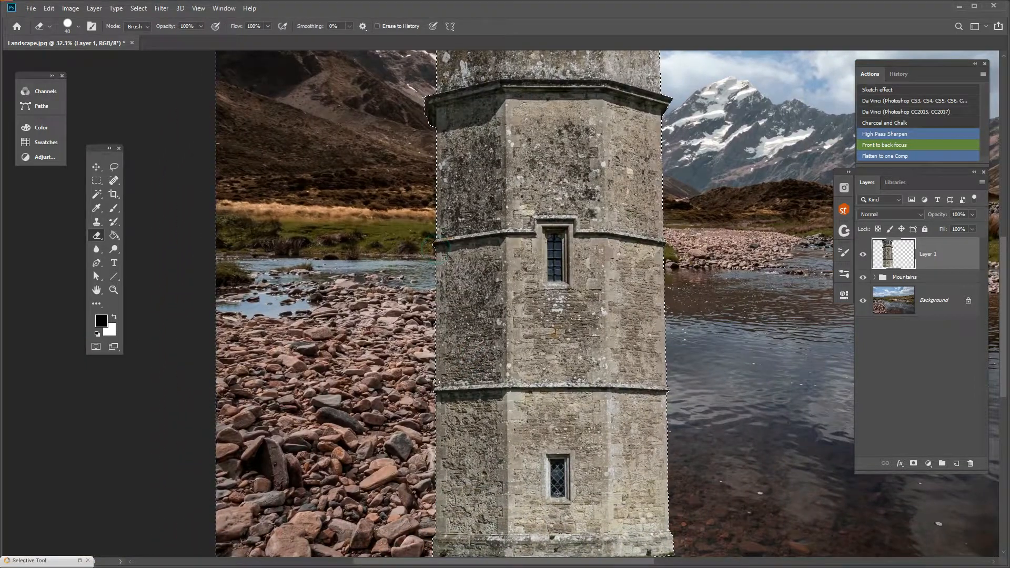
{"action": "left_click_drag", "start_coordinate": [491, 535], "coordinate": [412, 493]}
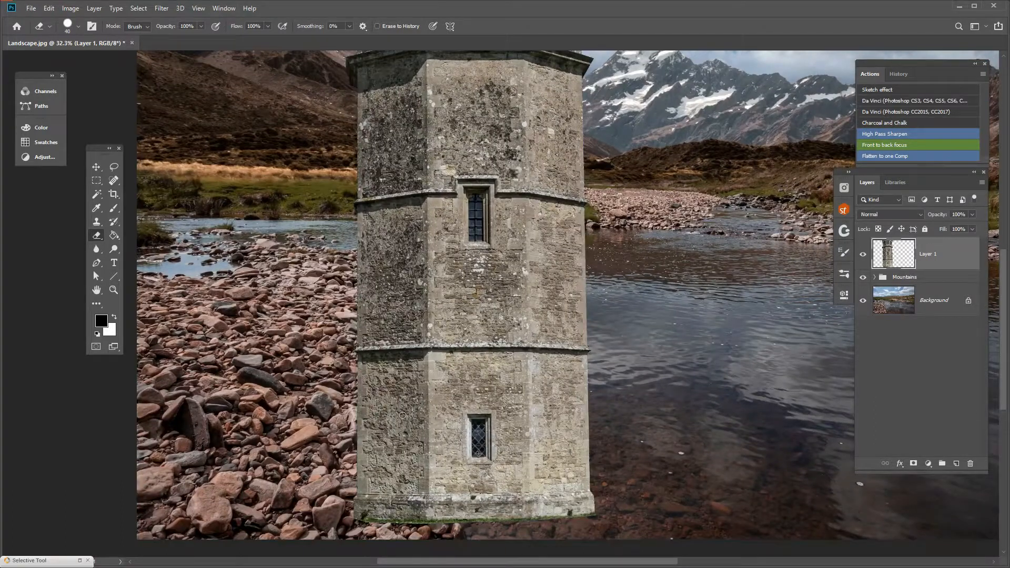
{"action": "scroll", "coordinate": [533, 254], "scroll_direction": "down", "scroll_amount": 3}
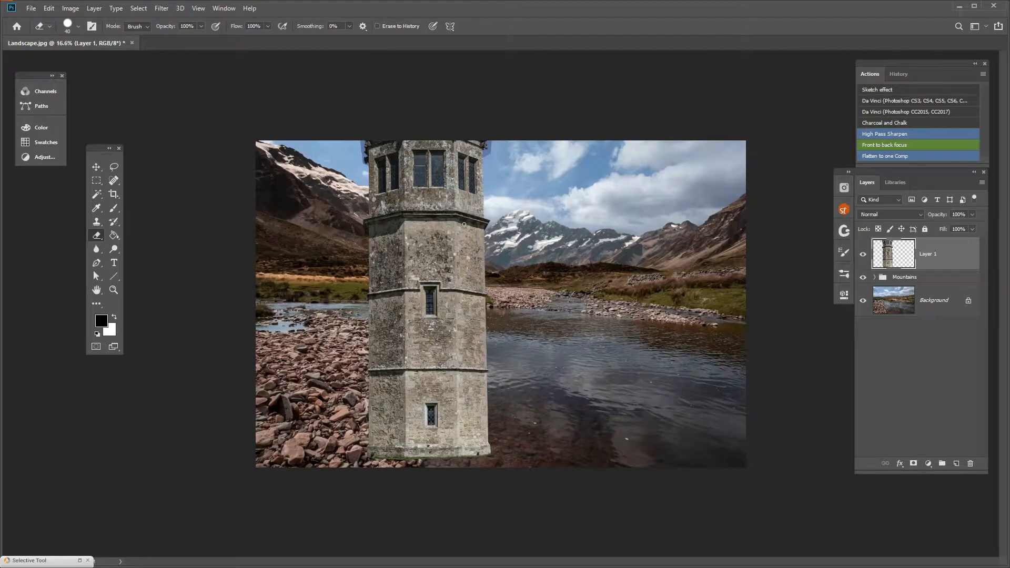
- Free-transform the tower layer down to about 38% of its size and place it on the far riverbank
{"action": "key", "text": "ctrl+t"}
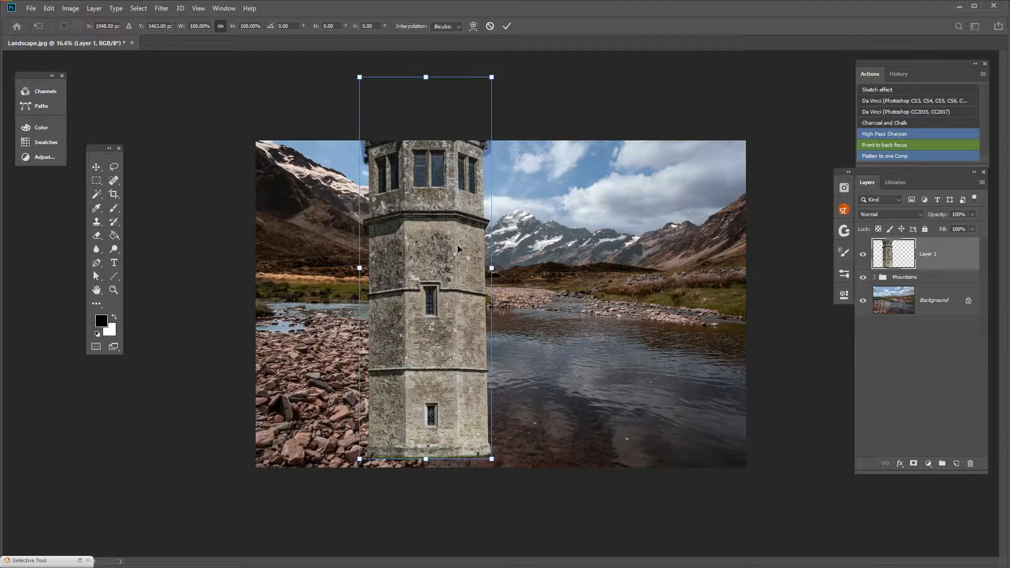
{"action": "key", "text": "Return"}
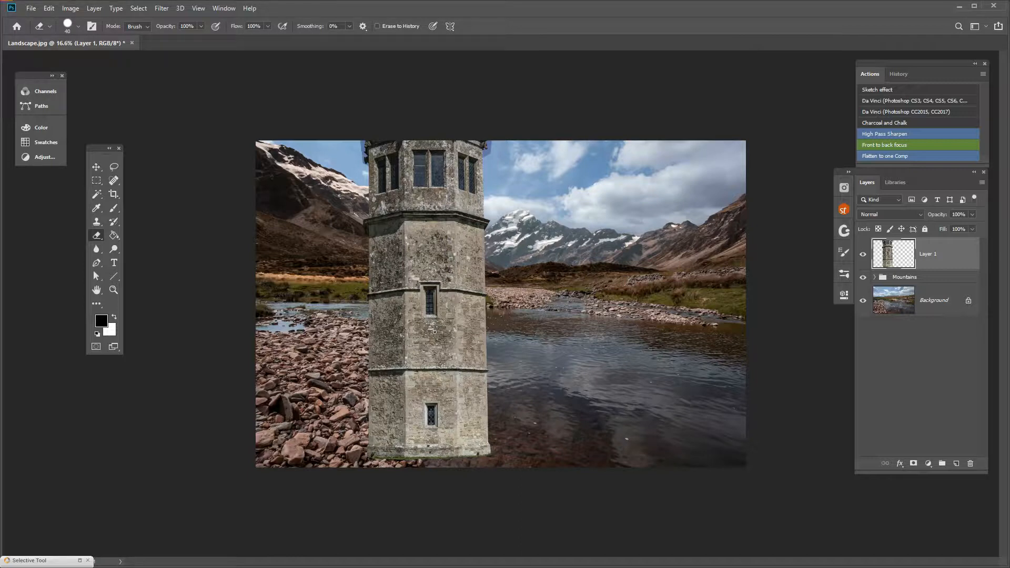
{"action": "key", "text": "ctrl+t"}
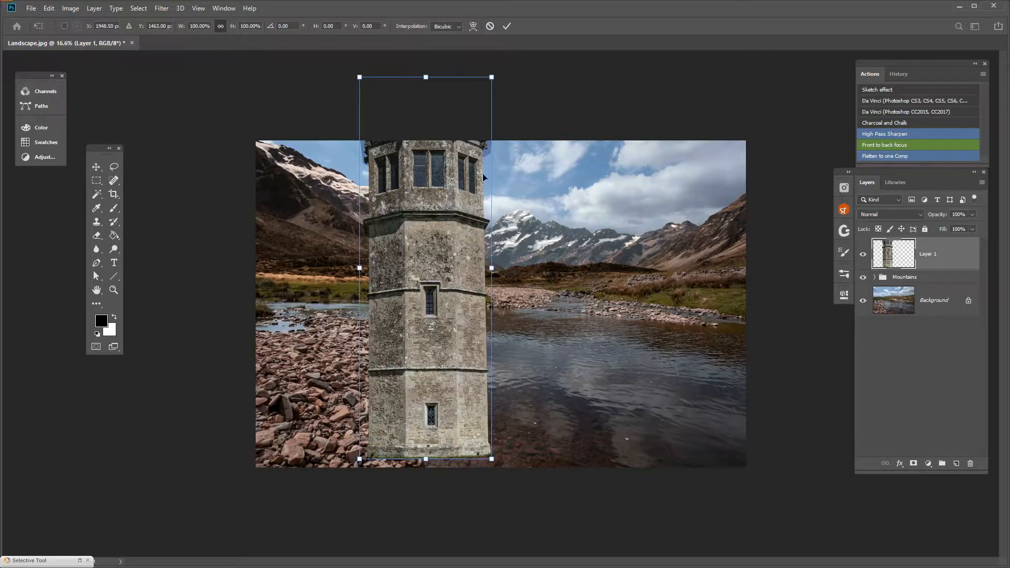
{"action": "left_click_drag", "start_coordinate": [491, 76], "coordinate": [429, 242]}
{"action": "left_click_drag", "start_coordinate": [404, 430], "coordinate": [457, 268]}
{"action": "left_click_drag", "start_coordinate": [489, 80], "coordinate": [462, 156]}
{"action": "scroll", "coordinate": [495, 280], "scroll_direction": "up", "scroll_amount": 3}
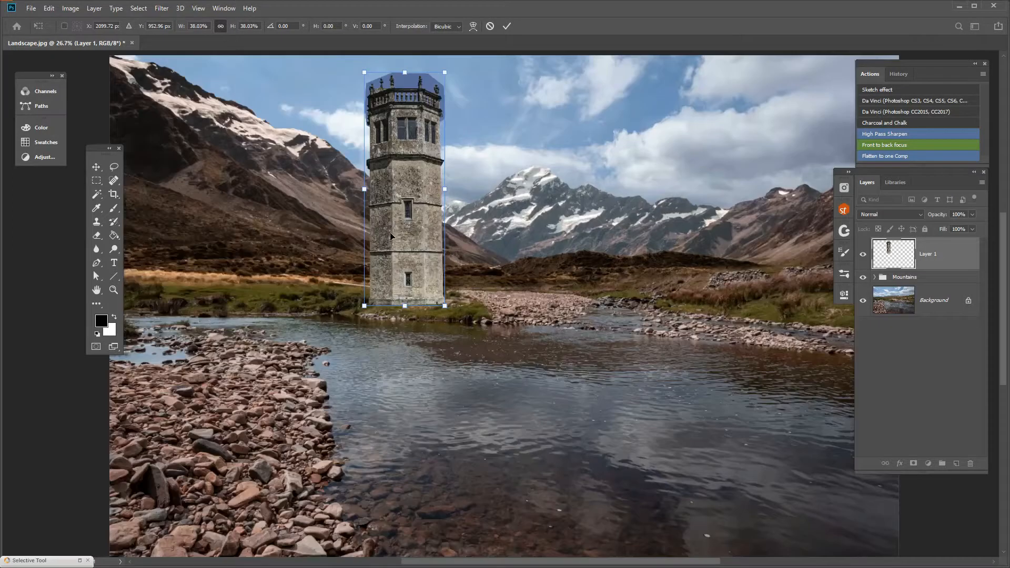
- Fine-tune the tower's position on the grassy point, scale it to about 36.5% and apply the transform
{"action": "left_click_drag", "start_coordinate": [405, 253], "coordinate": [425, 251]}
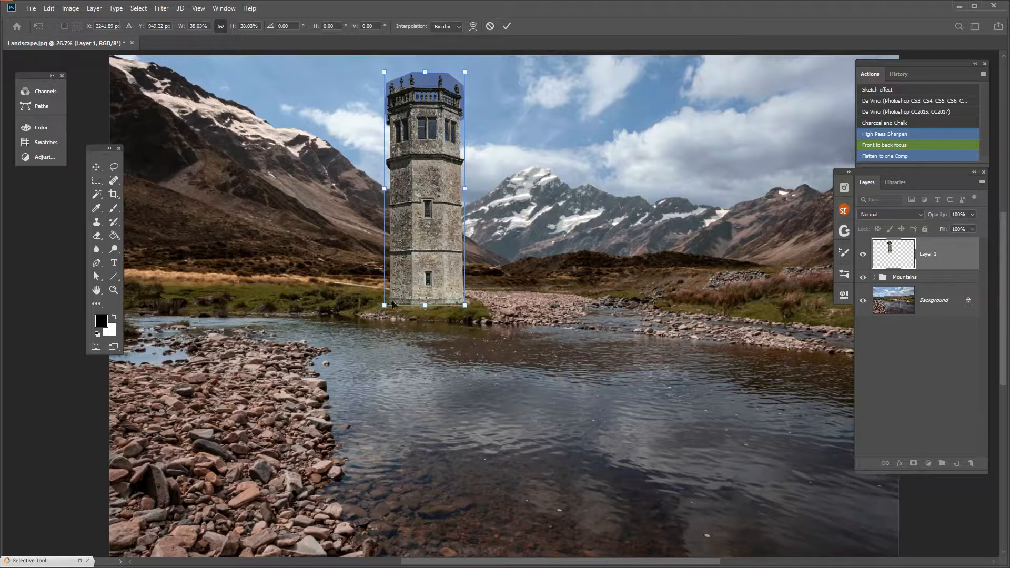
{"action": "mouse_move", "coordinate": [421, 293]}
{"action": "left_mouse_down"}
{"action": "mouse_move", "coordinate": [437, 291]}
{"action": "mouse_move", "coordinate": [429, 282]}
{"action": "left_mouse_up"}
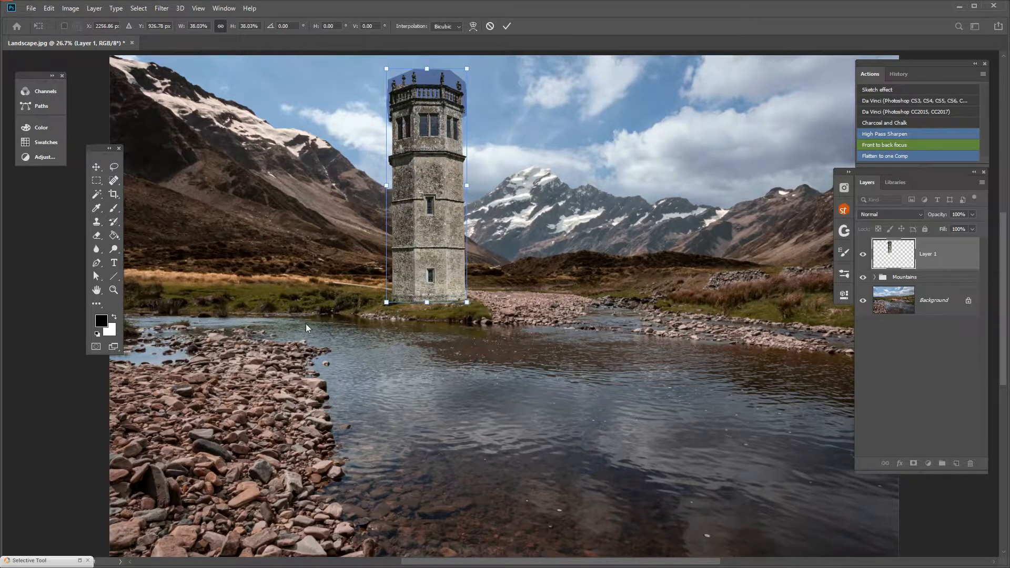
{"action": "left_click_drag", "start_coordinate": [426, 287], "coordinate": [429, 289]}
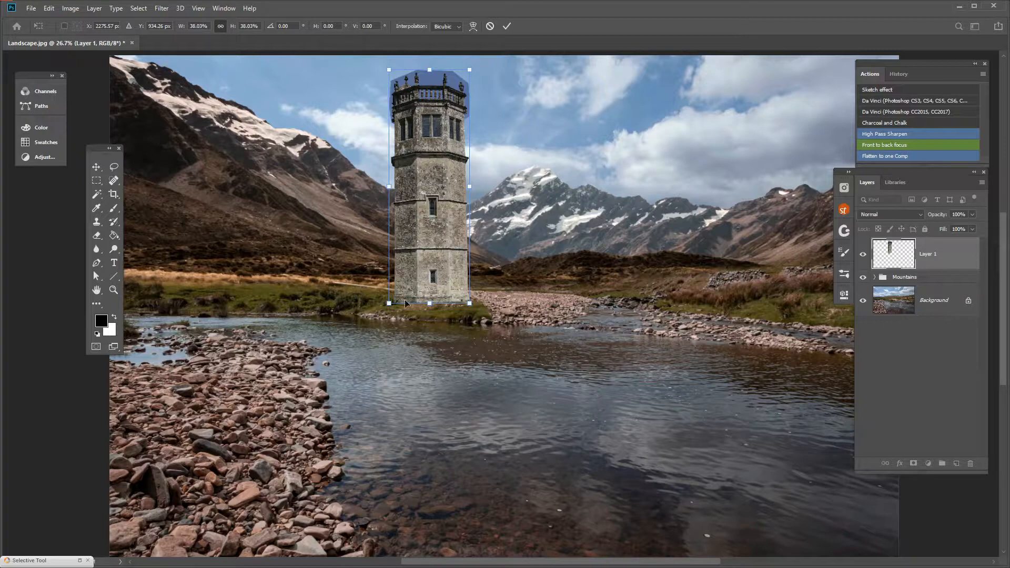
{"action": "left_click_drag", "start_coordinate": [424, 281], "coordinate": [427, 280]}
{"action": "left_click_drag", "start_coordinate": [472, 71], "coordinate": [469, 79]}
{"action": "left_click", "coordinate": [437, 264]}
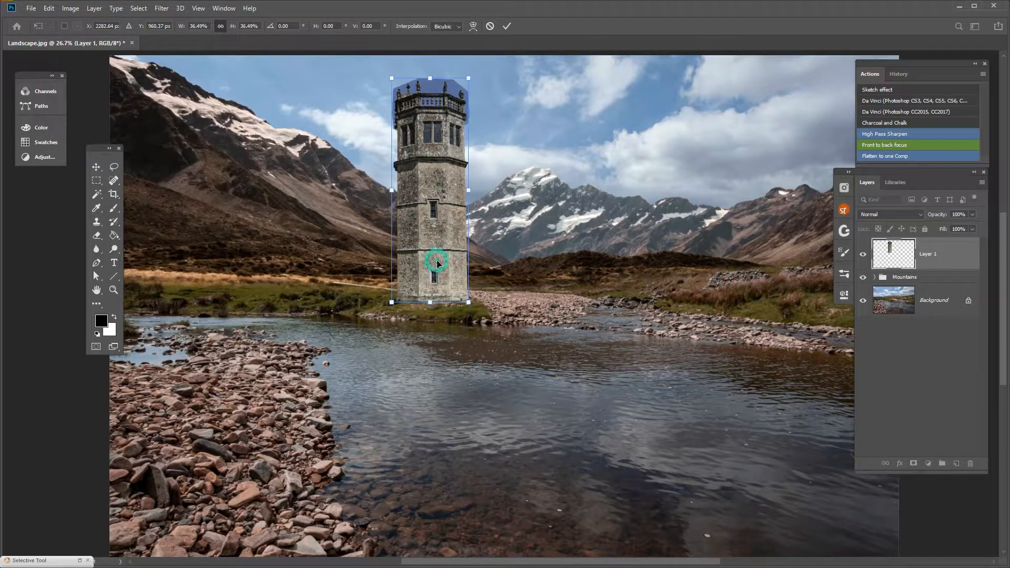
{"action": "key", "text": "Return"}
- Remove the blue sky remnants around the tower's parapet and statues with the Background Eraser at 31% tolerance, Discontiguous limits
{"action": "key", "text": "e"}
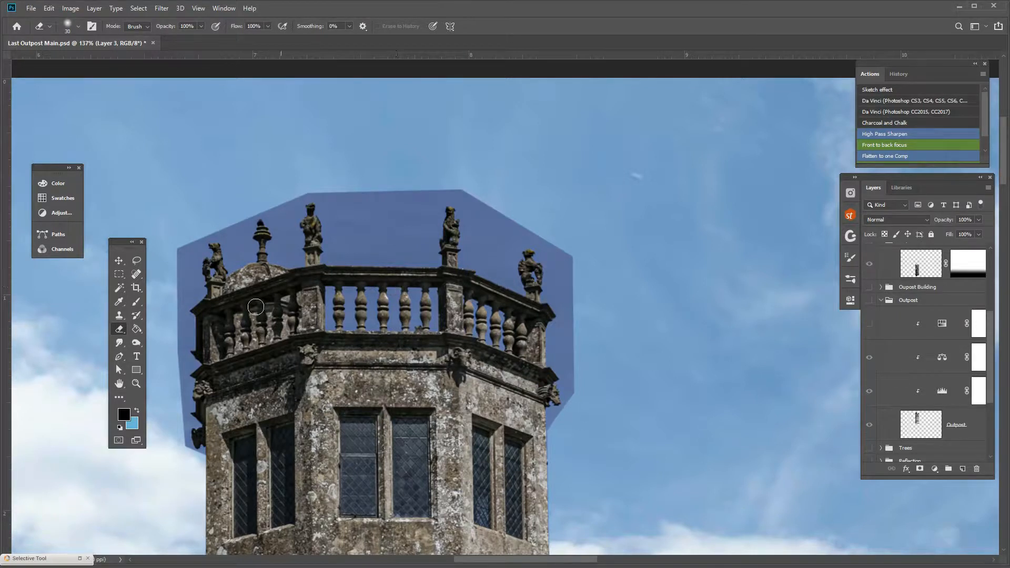
{"action": "left_click", "coordinate": [118, 330]}
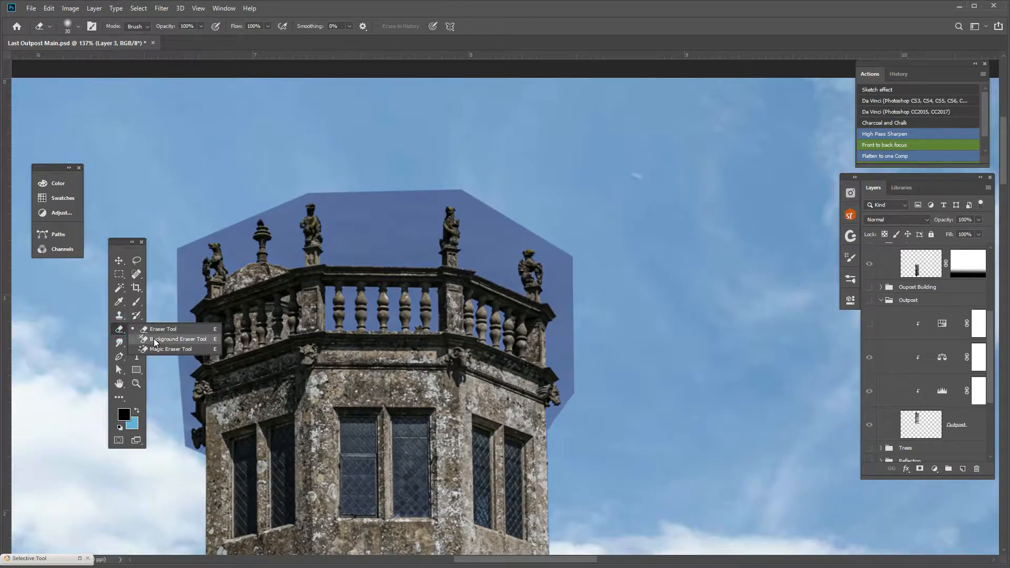
{"action": "left_click", "coordinate": [168, 342]}
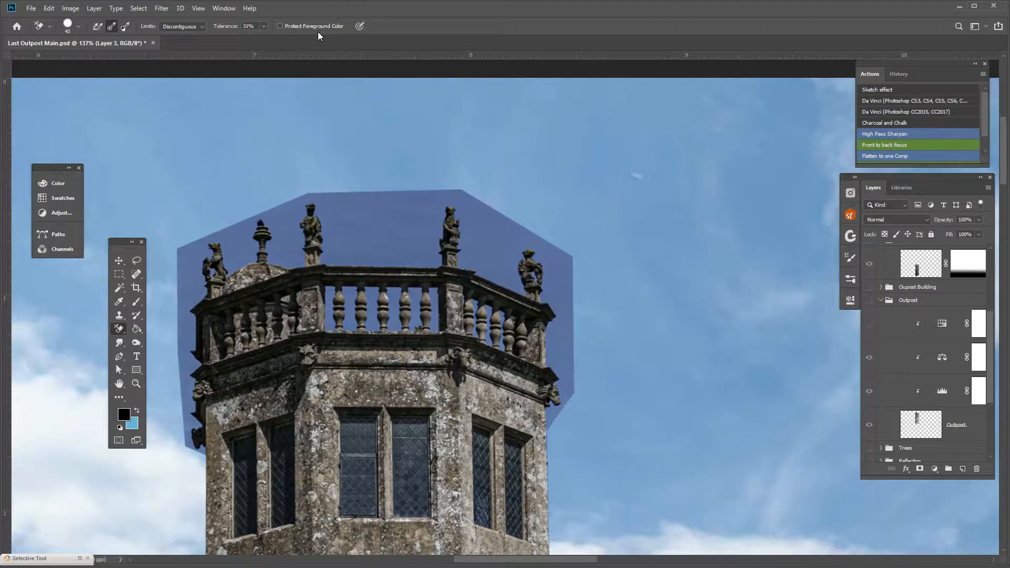
{"action": "left_click", "coordinate": [391, 216]}
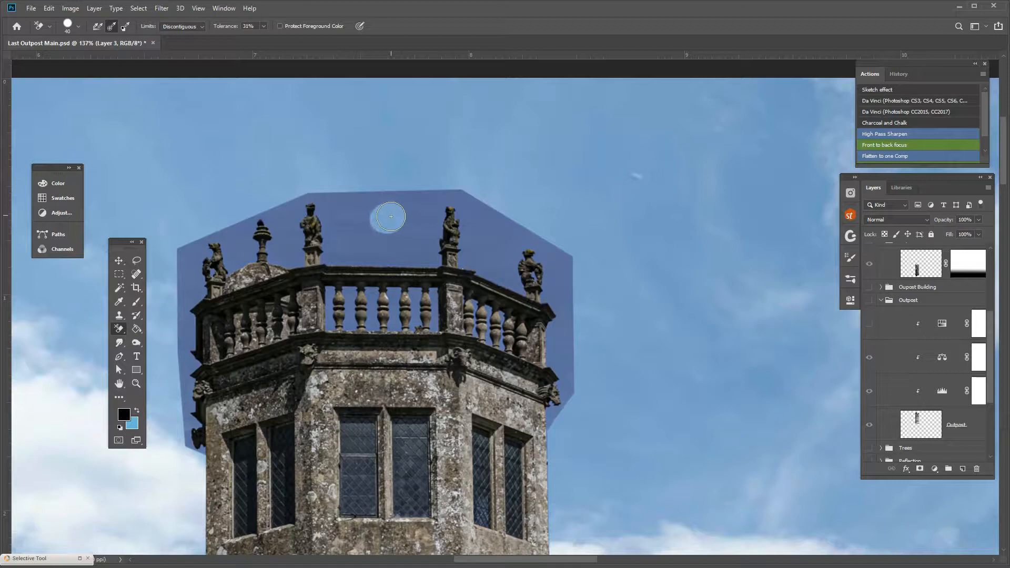
{"action": "mouse_move", "coordinate": [391, 216]}
{"action": "left_mouse_down"}
{"action": "mouse_move", "coordinate": [305, 256]}
{"action": "mouse_move", "coordinate": [295, 247]}
{"action": "mouse_move", "coordinate": [313, 208]}
{"action": "mouse_move", "coordinate": [310, 222]}
{"action": "mouse_move", "coordinate": [327, 239]}
{"action": "mouse_move", "coordinate": [319, 207]}
{"action": "mouse_move", "coordinate": [344, 227]}
{"action": "mouse_move", "coordinate": [370, 200]}
{"action": "mouse_move", "coordinate": [437, 205]}
{"action": "mouse_move", "coordinate": [452, 230]}
{"action": "mouse_move", "coordinate": [456, 222]}
{"action": "mouse_move", "coordinate": [517, 229]}
{"action": "mouse_move", "coordinate": [543, 291]}
{"action": "mouse_move", "coordinate": [560, 276]}
{"action": "mouse_move", "coordinate": [568, 314]}
{"action": "mouse_move", "coordinate": [566, 343]}
{"action": "mouse_move", "coordinate": [554, 319]}
{"action": "mouse_move", "coordinate": [550, 422]}
{"action": "left_mouse_up"}
{"action": "mouse_move", "coordinate": [568, 367]}
{"action": "left_mouse_down"}
{"action": "mouse_move", "coordinate": [549, 294]}
{"action": "mouse_move", "coordinate": [521, 271]}
{"action": "mouse_move", "coordinate": [500, 280]}
{"action": "mouse_move", "coordinate": [466, 252]}
{"action": "mouse_move", "coordinate": [459, 225]}
{"action": "mouse_move", "coordinate": [440, 229]}
{"action": "mouse_move", "coordinate": [440, 262]}
{"action": "mouse_move", "coordinate": [379, 250]}
{"action": "mouse_move", "coordinate": [329, 270]}
{"action": "mouse_move", "coordinate": [273, 251]}
{"action": "mouse_move", "coordinate": [288, 208]}
{"action": "mouse_move", "coordinate": [240, 240]}
{"action": "mouse_move", "coordinate": [233, 262]}
{"action": "mouse_move", "coordinate": [181, 256]}
{"action": "mouse_move", "coordinate": [195, 302]}
{"action": "mouse_move", "coordinate": [184, 319]}
{"action": "mouse_move", "coordinate": [191, 314]}
{"action": "mouse_move", "coordinate": [195, 466]}
{"action": "left_mouse_up"}
{"action": "mouse_move", "coordinate": [281, 275]}
{"action": "left_mouse_down"}
{"action": "mouse_move", "coordinate": [306, 313]}
{"action": "mouse_move", "coordinate": [338, 314]}
{"action": "mouse_move", "coordinate": [366, 290]}
{"action": "mouse_move", "coordinate": [407, 316]}
{"action": "mouse_move", "coordinate": [454, 293]}
{"action": "mouse_move", "coordinate": [466, 295]}
{"action": "mouse_move", "coordinate": [479, 336]}
{"action": "mouse_move", "coordinate": [520, 317]}
{"action": "mouse_move", "coordinate": [531, 360]}
{"action": "mouse_move", "coordinate": [555, 320]}
{"action": "left_mouse_up"}
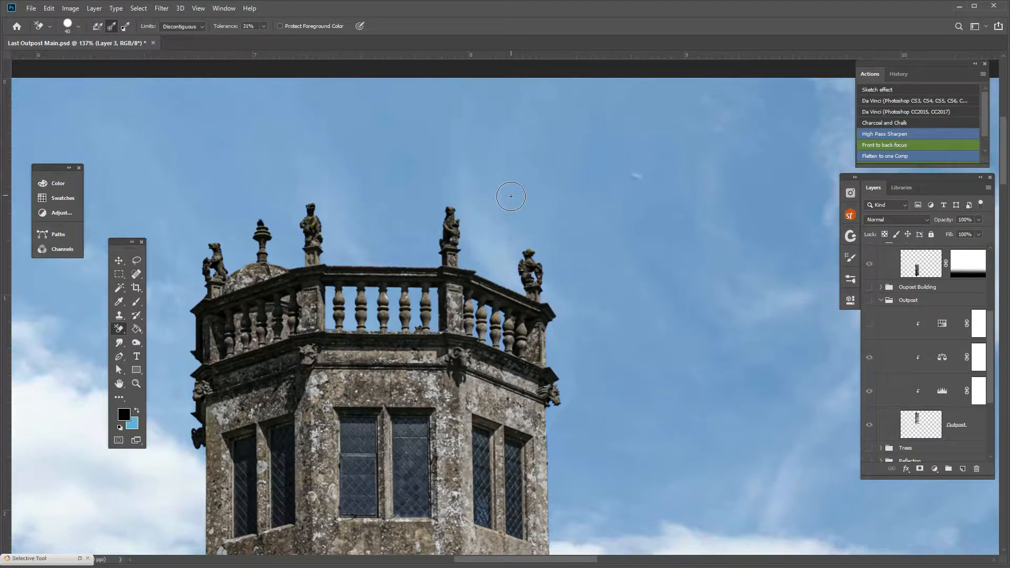
- Raise the Background Eraser tolerance to 63% and test it on the sky area above the parapet
{"action": "left_click", "coordinate": [264, 26]}
{"action": "left_click_drag", "start_coordinate": [265, 38], "coordinate": [279, 40]}
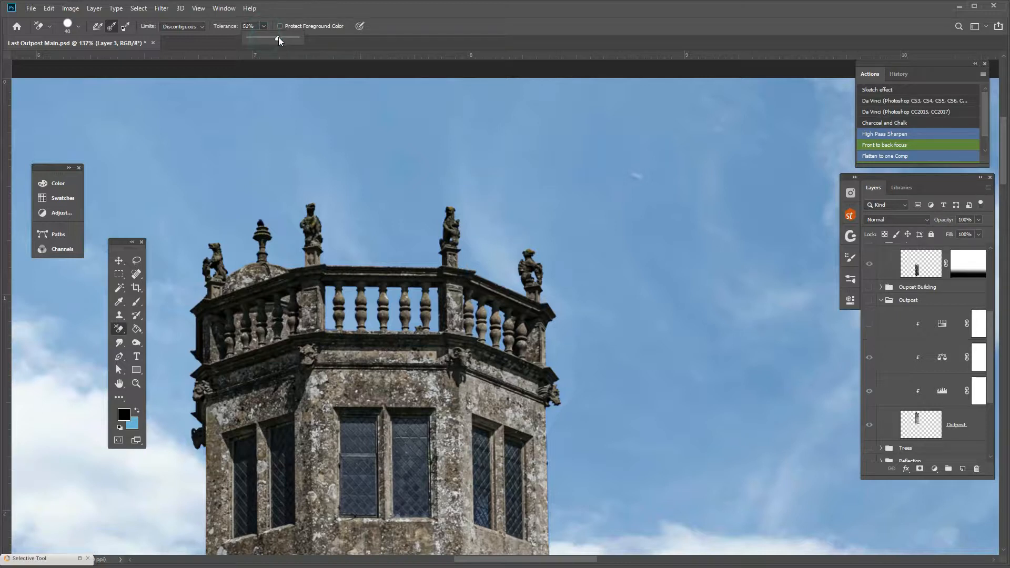
{"action": "left_click", "coordinate": [423, 226]}
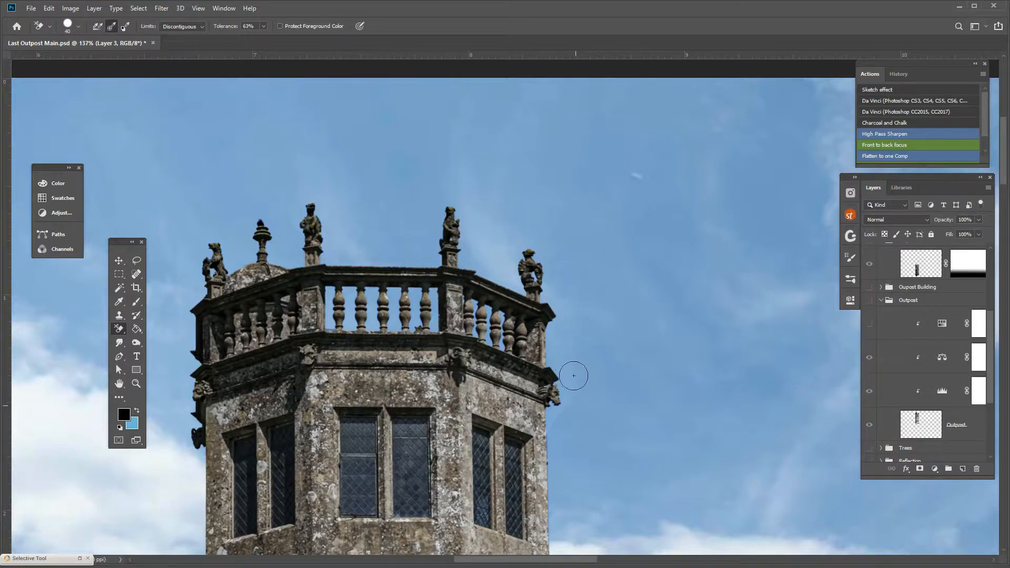
- Lower the Background Eraser tolerance and switch back to the regular Eraser tool
{"action": "left_click", "coordinate": [263, 25]}
{"action": "left_click_drag", "start_coordinate": [266, 38], "coordinate": [241, 49]}
{"action": "left_click_drag", "start_coordinate": [263, 26], "coordinate": [259, 27]}
{"action": "right_click", "coordinate": [118, 330]}
{"action": "left_click", "coordinate": [156, 330]}
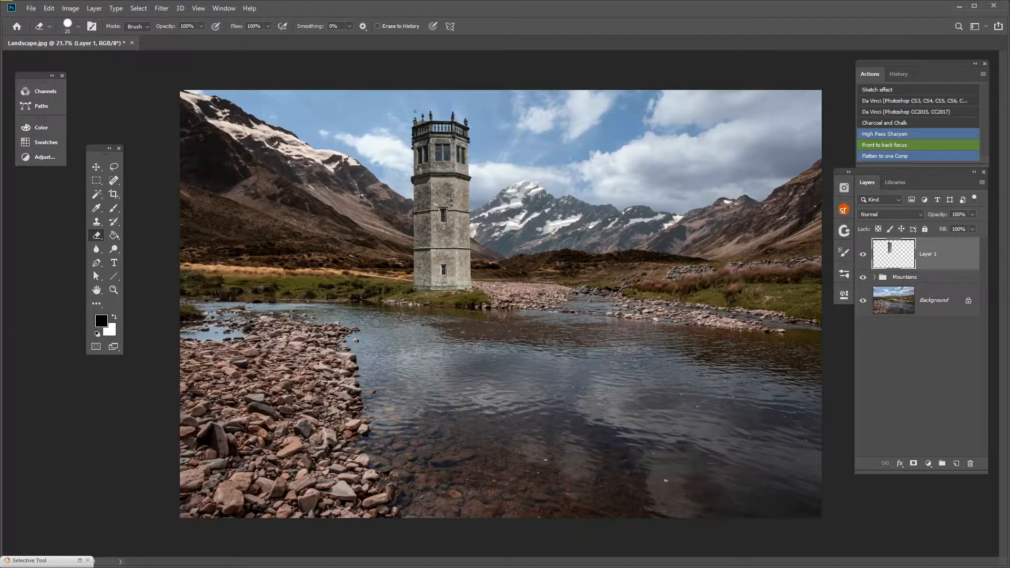
- Rotate the tower by 0.25 degrees, apply the transform and return to the Eraser
{"action": "key", "text": "ctrl+t"}
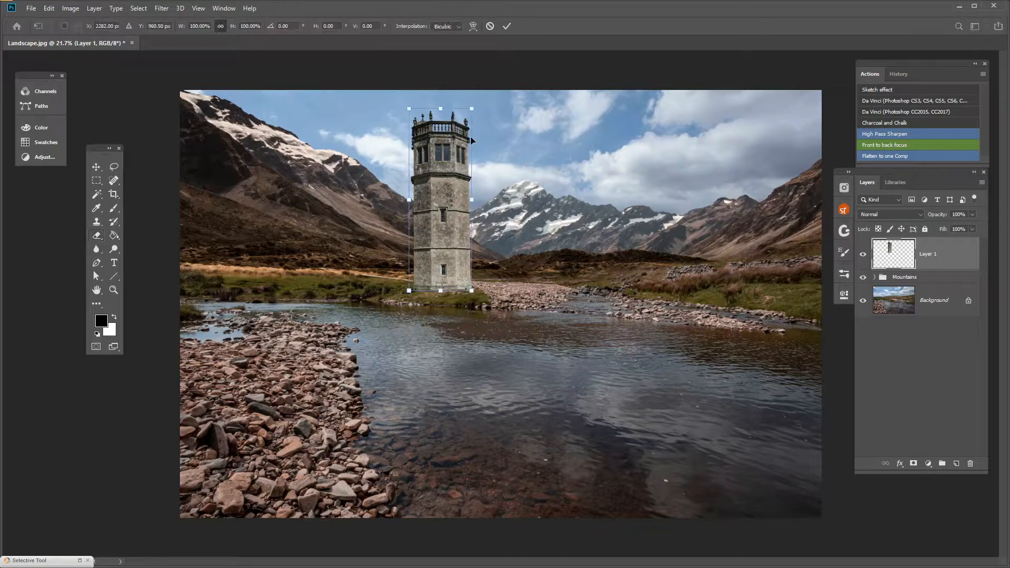
{"action": "left_click_drag", "start_coordinate": [483, 98], "coordinate": [484, 99]}
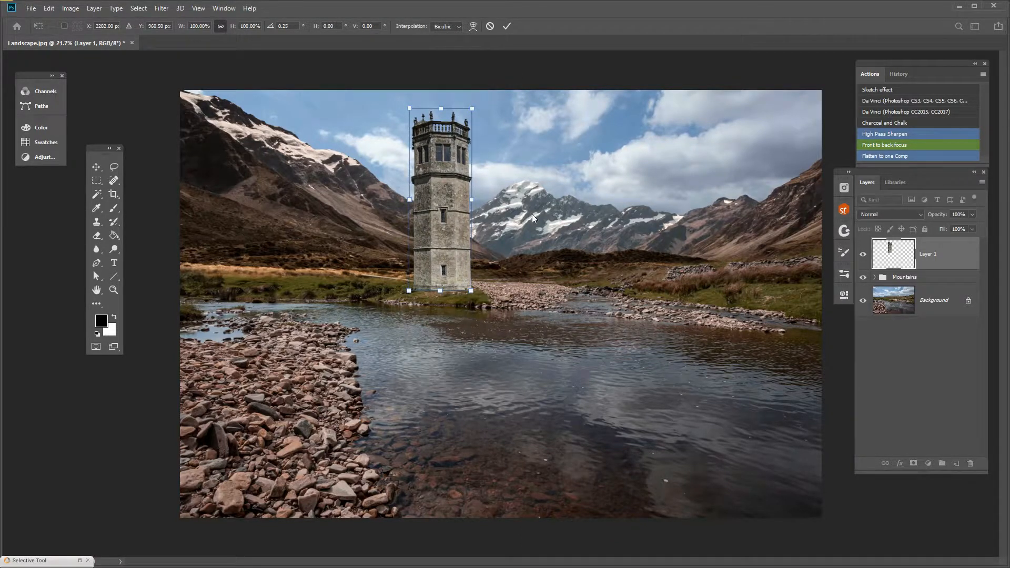
{"action": "key", "text": "Return"}
{"action": "key", "text": "e"}
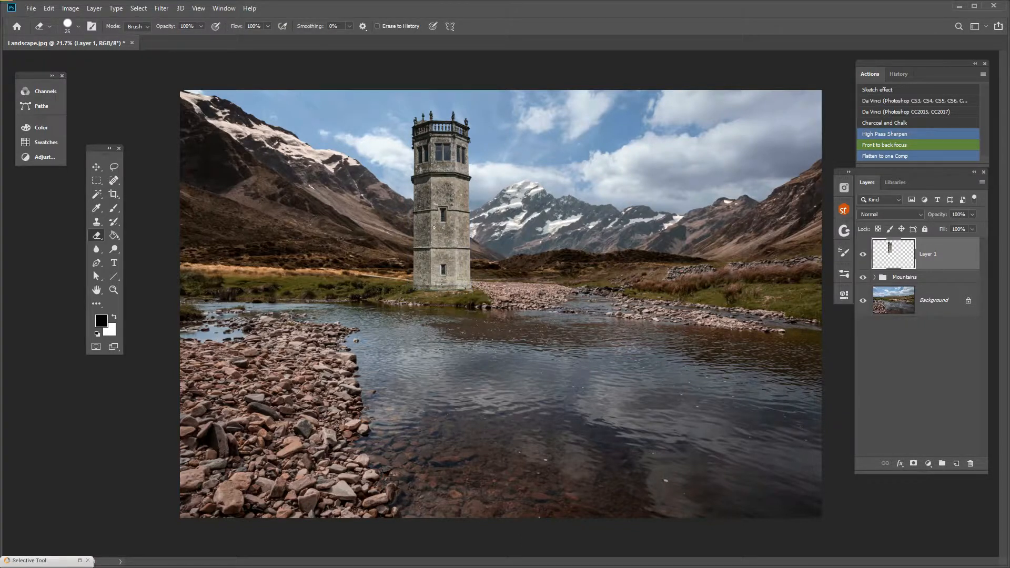
- Add a layer mask to the tower layer and set up a soft Brush at size 15 for its base
{"action": "scroll", "coordinate": [427, 206], "scroll_direction": "up", "scroll_amount": 10}
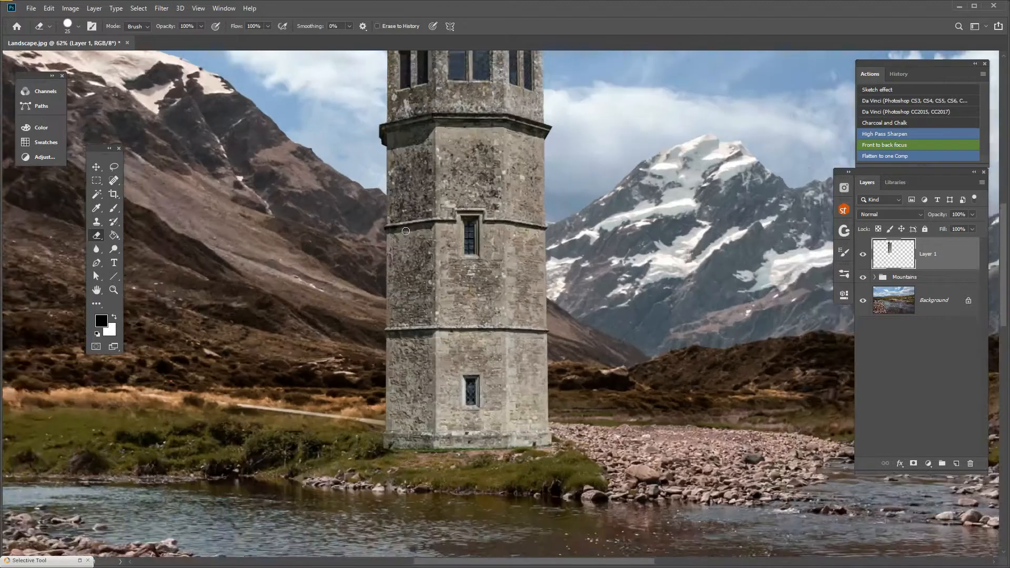
{"action": "scroll", "coordinate": [443, 489], "scroll_direction": "up", "scroll_amount": 9}
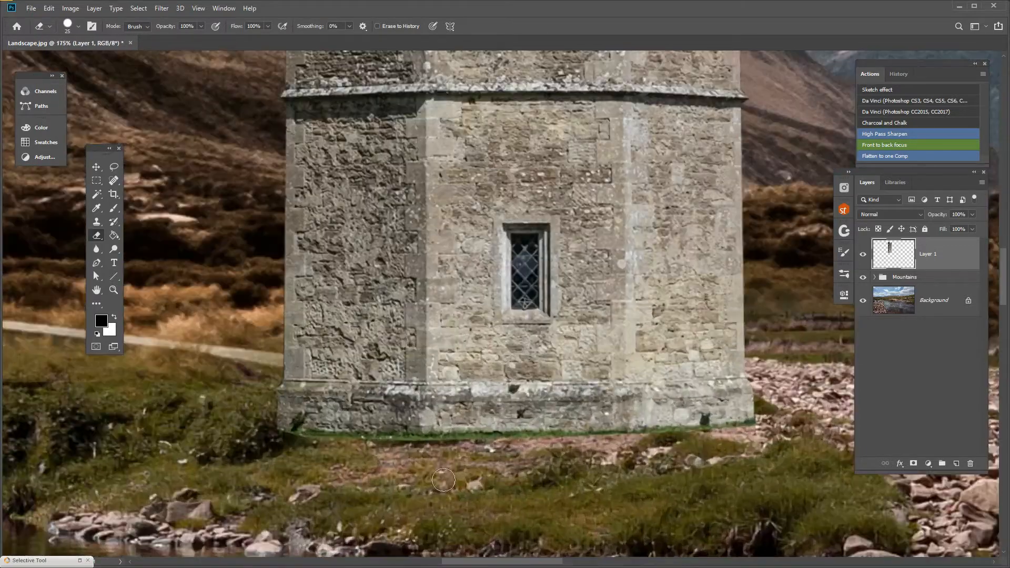
{"action": "scroll", "coordinate": [438, 474], "scroll_direction": "up", "scroll_amount": 2}
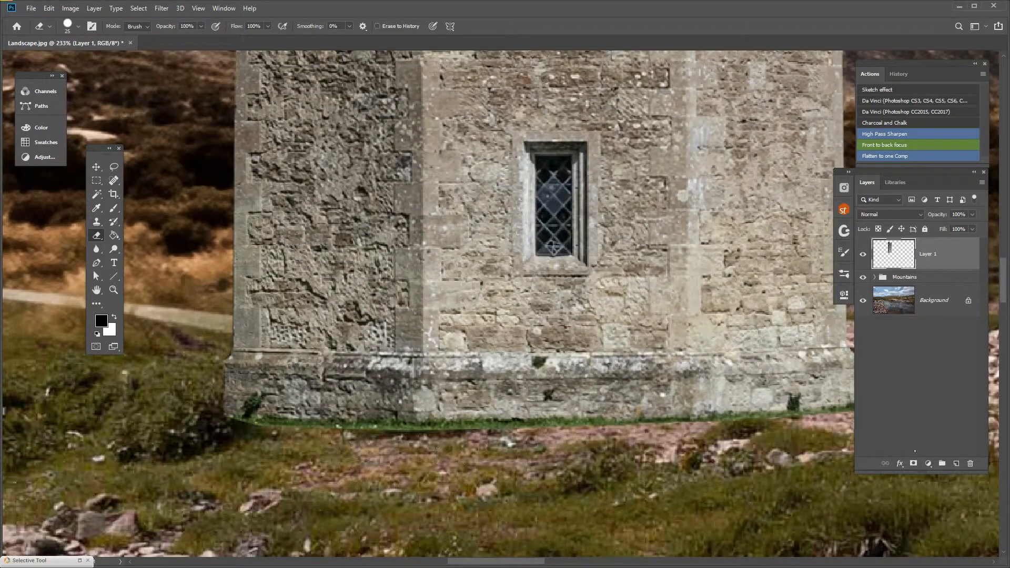
{"action": "left_click", "coordinate": [914, 465]}
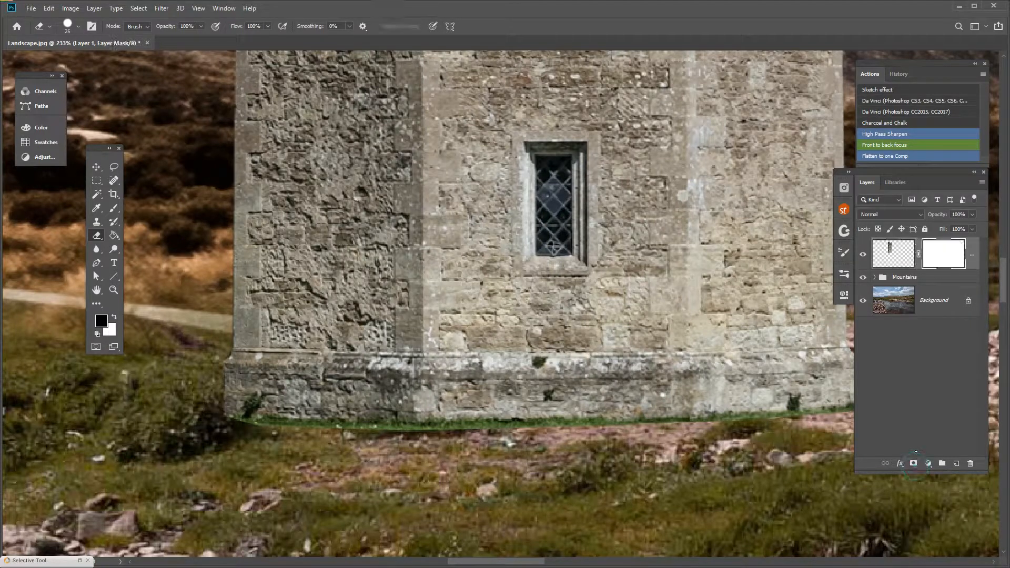
{"action": "left_click", "coordinate": [114, 208]}
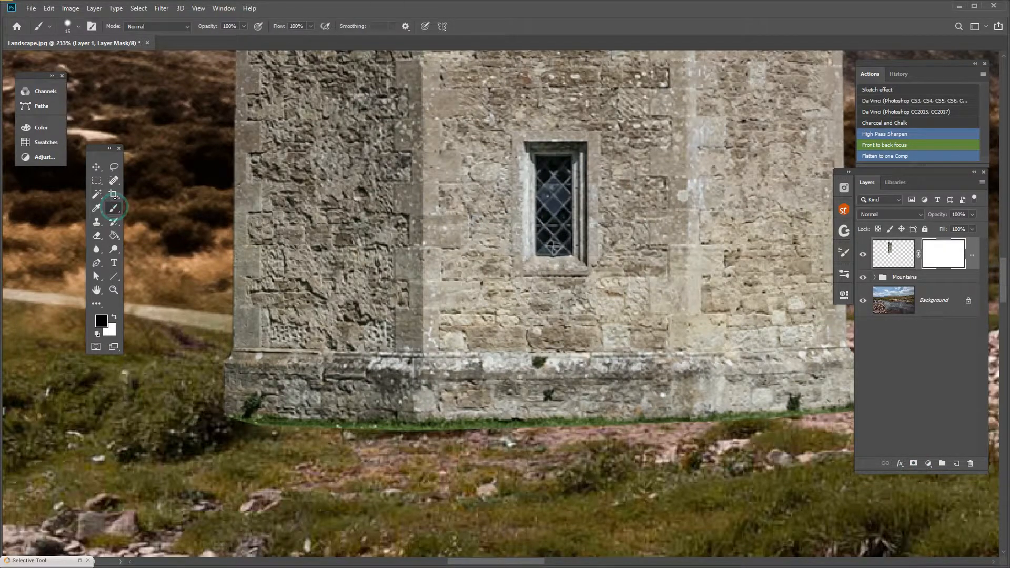
{"action": "left_click", "coordinate": [78, 29]}
{"action": "left_click_drag", "start_coordinate": [94, 84], "coordinate": [86, 84]}
{"action": "double_click", "coordinate": [124, 154]}
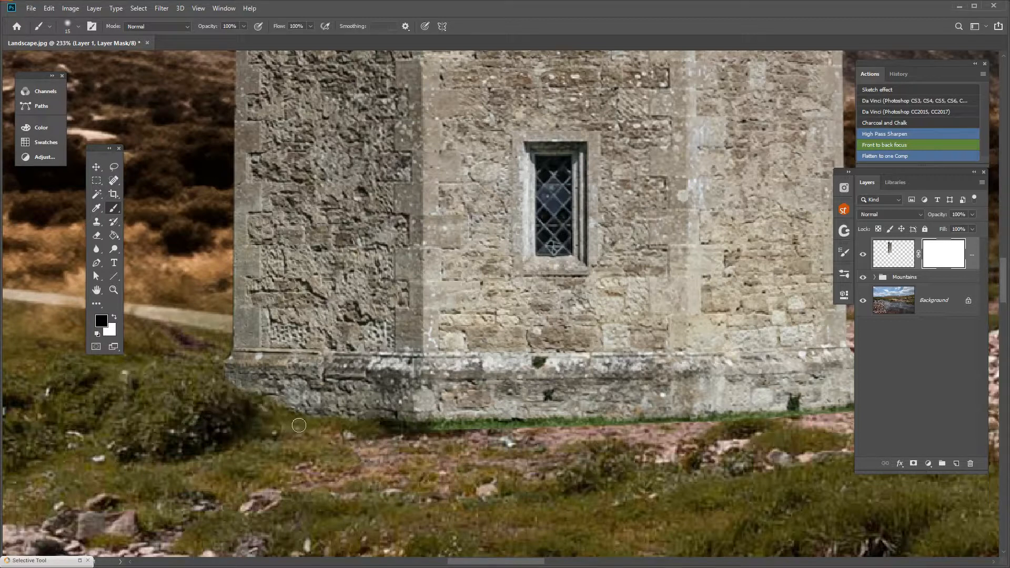
- Paint black on the mask along the tower's base to hide the bright green grass fringe
{"action": "mouse_move", "coordinate": [273, 411]}
{"action": "left_mouse_down"}
{"action": "mouse_move", "coordinate": [386, 444]}
{"action": "mouse_move", "coordinate": [363, 420]}
{"action": "mouse_move", "coordinate": [430, 443]}
{"action": "mouse_move", "coordinate": [472, 441]}
{"action": "mouse_move", "coordinate": [472, 425]}
{"action": "mouse_move", "coordinate": [473, 441]}
{"action": "mouse_move", "coordinate": [504, 436]}
{"action": "mouse_move", "coordinate": [523, 449]}
{"action": "mouse_move", "coordinate": [518, 433]}
{"action": "mouse_move", "coordinate": [477, 423]}
{"action": "mouse_move", "coordinate": [496, 430]}
{"action": "mouse_move", "coordinate": [390, 436]}
{"action": "left_mouse_up"}
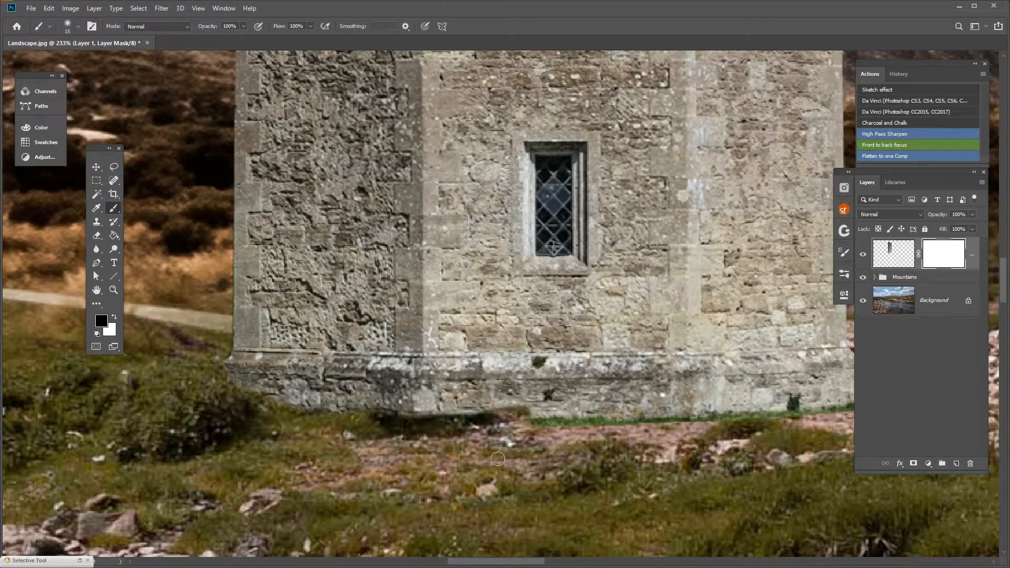
{"action": "left_click_drag", "start_coordinate": [543, 437], "coordinate": [592, 437]}
{"action": "left_click_drag", "start_coordinate": [674, 430], "coordinate": [713, 424]}
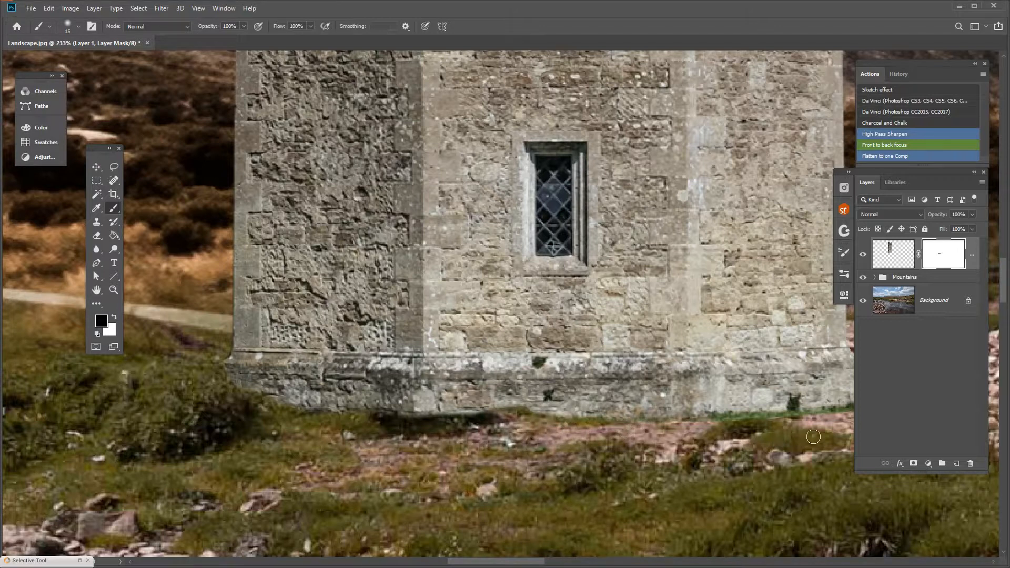
- Mask out part of the tower's lower wall so the landscape's shrub shows in front of it
{"action": "left_click_drag", "start_coordinate": [618, 510], "coordinate": [426, 475]}
{"action": "mouse_move", "coordinate": [252, 382]}
{"action": "left_mouse_down"}
{"action": "mouse_move", "coordinate": [226, 362]}
{"action": "mouse_move", "coordinate": [215, 369]}
{"action": "mouse_move", "coordinate": [194, 351]}
{"action": "mouse_move", "coordinate": [180, 391]}
{"action": "mouse_move", "coordinate": [237, 356]}
{"action": "mouse_move", "coordinate": [273, 395]}
{"action": "mouse_move", "coordinate": [289, 373]}
{"action": "mouse_move", "coordinate": [252, 382]}
{"action": "mouse_move", "coordinate": [254, 351]}
{"action": "mouse_move", "coordinate": [216, 373]}
{"action": "mouse_move", "coordinate": [208, 327]}
{"action": "mouse_move", "coordinate": [171, 380]}
{"action": "mouse_move", "coordinate": [112, 381]}
{"action": "left_mouse_up"}
{"action": "mouse_move", "coordinate": [253, 393]}
{"action": "left_mouse_down"}
{"action": "mouse_move", "coordinate": [282, 354]}
{"action": "mouse_move", "coordinate": [293, 379]}
{"action": "mouse_move", "coordinate": [333, 387]}
{"action": "mouse_move", "coordinate": [290, 357]}
{"action": "mouse_move", "coordinate": [245, 347]}
{"action": "left_mouse_up"}
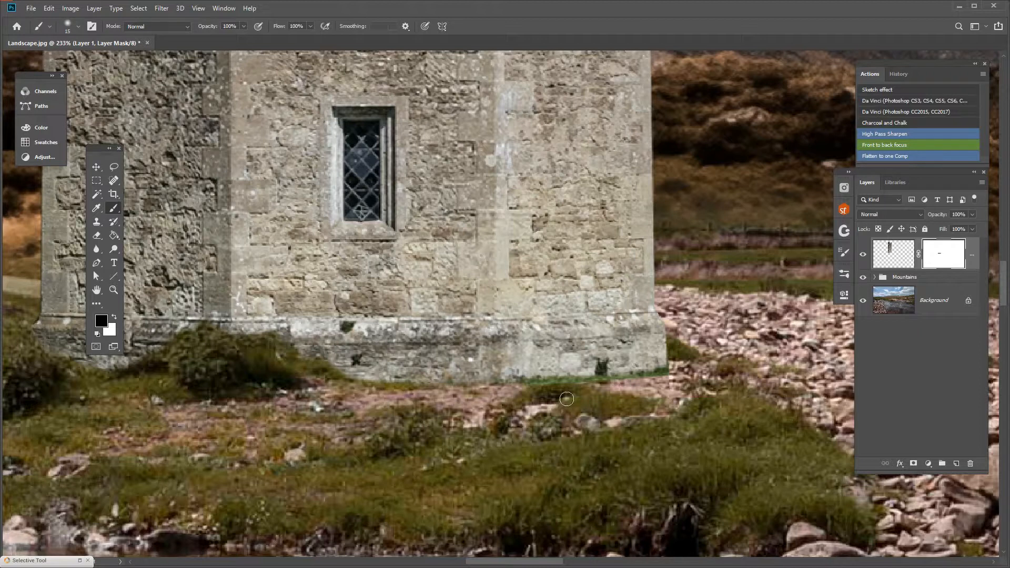
- Mask out the tower's lower right corner, then paint its stonework back in with white and check the whole tower
{"action": "mouse_move", "coordinate": [652, 379]}
{"action": "left_mouse_down"}
{"action": "mouse_move", "coordinate": [661, 349]}
{"action": "mouse_move", "coordinate": [647, 347]}
{"action": "mouse_move", "coordinate": [645, 321]}
{"action": "mouse_move", "coordinate": [590, 376]}
{"action": "mouse_move", "coordinate": [537, 379]}
{"action": "mouse_move", "coordinate": [637, 316]}
{"action": "mouse_move", "coordinate": [558, 361]}
{"action": "left_mouse_up"}
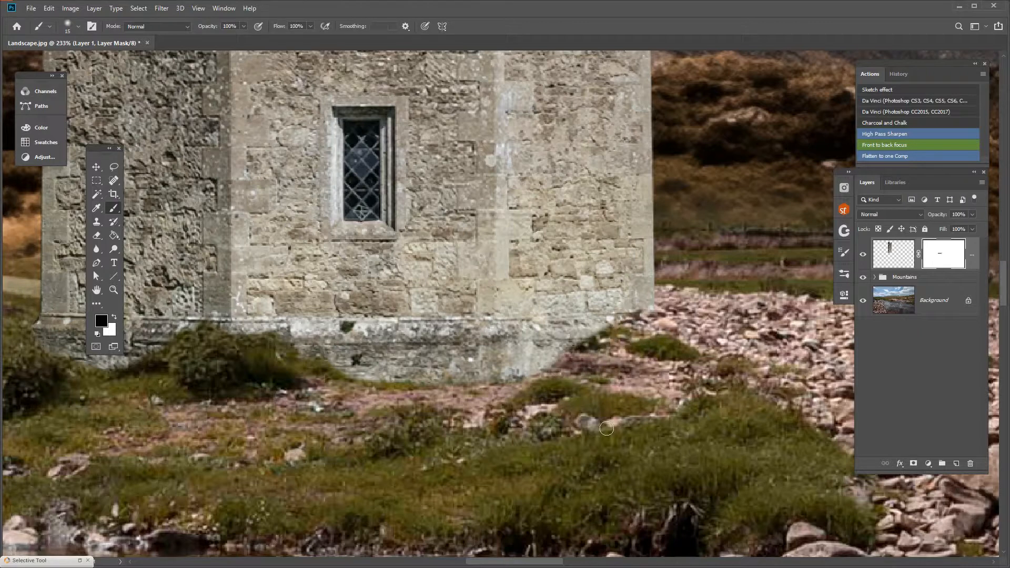
{"action": "key", "text": "x"}
{"action": "mouse_move", "coordinate": [613, 334]}
{"action": "left_mouse_down"}
{"action": "mouse_move", "coordinate": [584, 357]}
{"action": "mouse_move", "coordinate": [572, 345]}
{"action": "mouse_move", "coordinate": [561, 368]}
{"action": "mouse_move", "coordinate": [638, 307]}
{"action": "mouse_move", "coordinate": [648, 365]}
{"action": "mouse_move", "coordinate": [585, 378]}
{"action": "mouse_move", "coordinate": [548, 383]}
{"action": "left_mouse_up"}
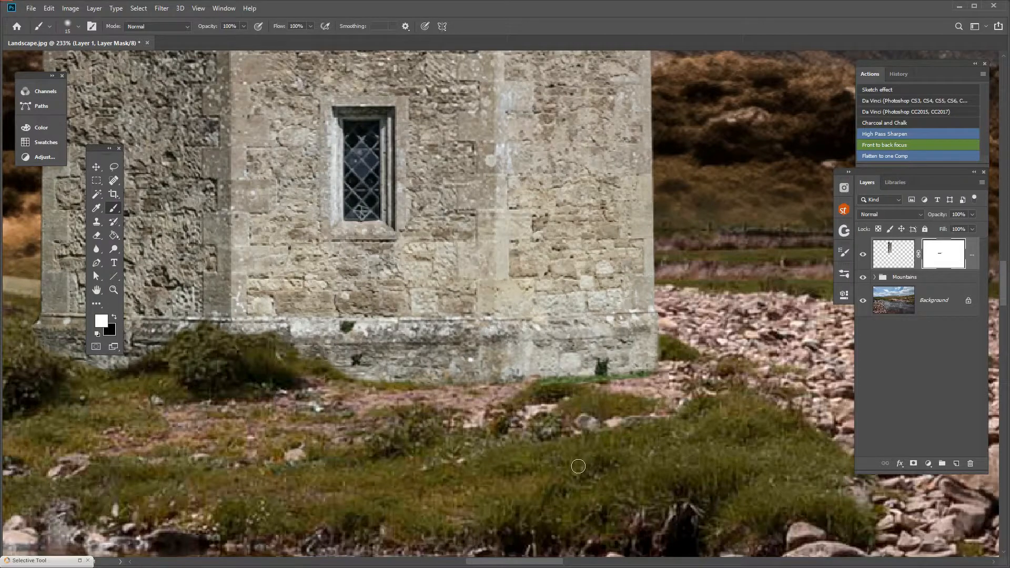
{"action": "scroll", "coordinate": [578, 466], "scroll_direction": "down", "scroll_amount": 6}
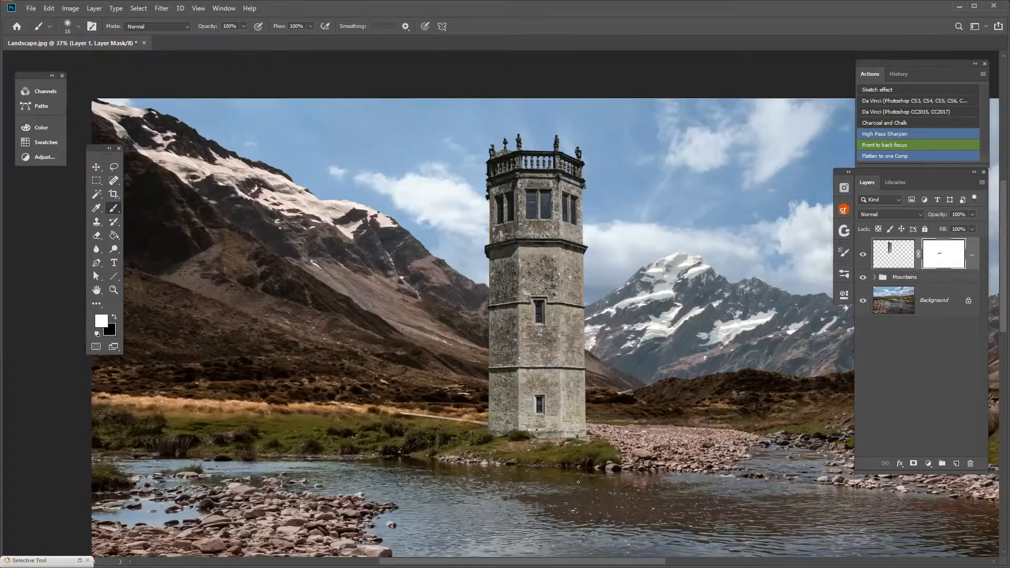
- Paint black on the mask around the shrub at the tower's lower left base to blend the stonework into the grass
{"action": "scroll", "coordinate": [578, 482], "scroll_direction": "up", "scroll_amount": 6}
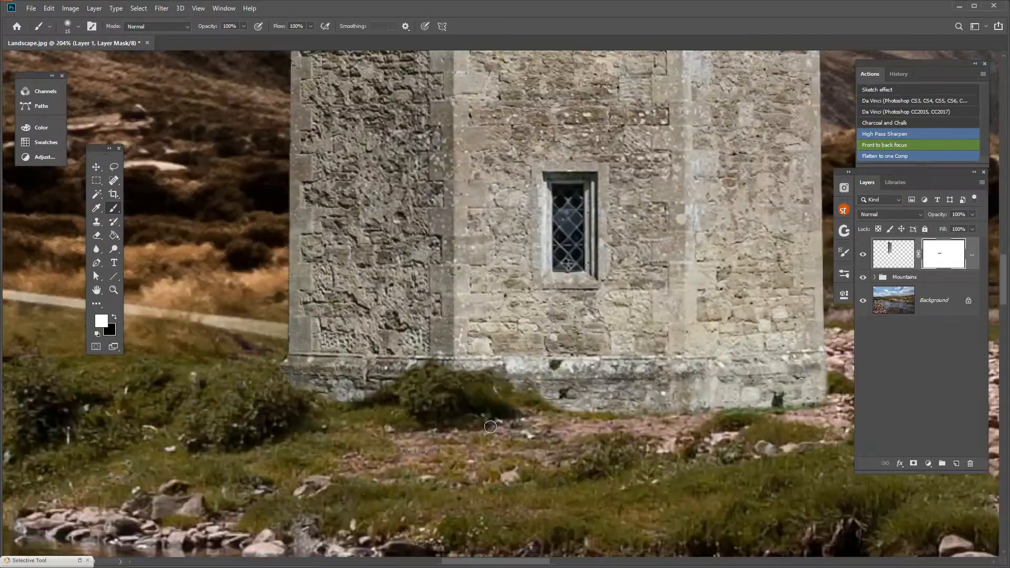
{"action": "key", "text": "x"}
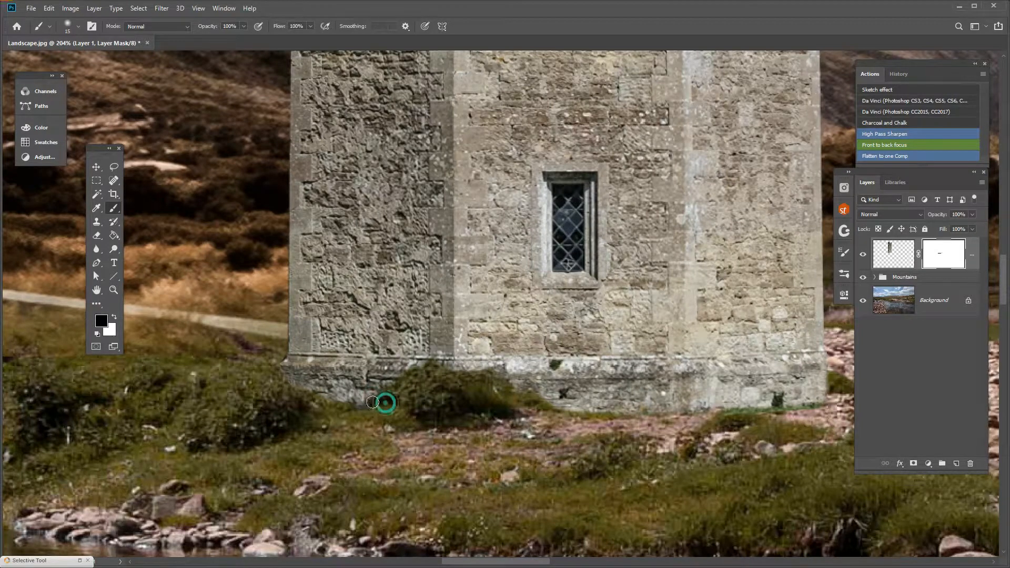
{"action": "left_click_drag", "start_coordinate": [392, 416], "coordinate": [347, 396]}
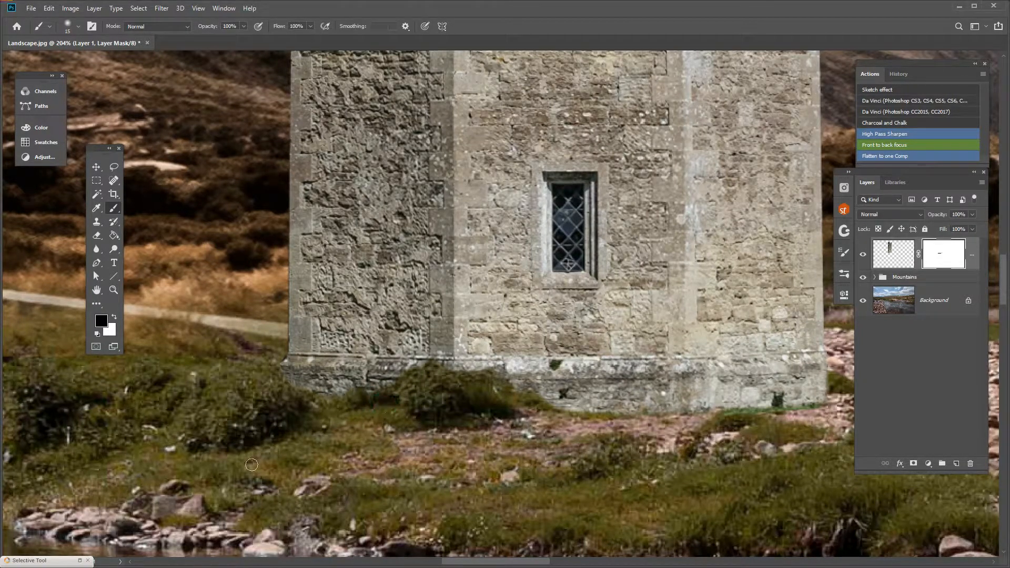
{"action": "mouse_move", "coordinate": [530, 431]}
{"action": "left_mouse_down"}
{"action": "mouse_move", "coordinate": [511, 413]}
{"action": "mouse_move", "coordinate": [555, 423]}
{"action": "mouse_move", "coordinate": [481, 404]}
{"action": "left_mouse_up"}
{"action": "scroll", "coordinate": [405, 466], "scroll_direction": "down", "scroll_amount": 3}
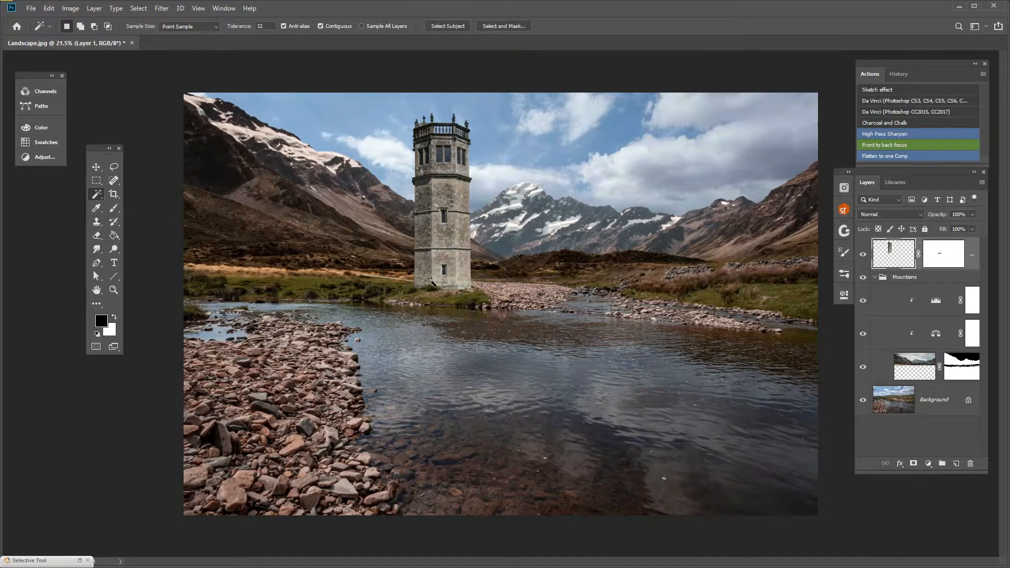
- Add a new empty layer above the tower layer and name it Grass Base
{"action": "scroll", "coordinate": [430, 281], "scroll_direction": "up", "scroll_amount": 8}
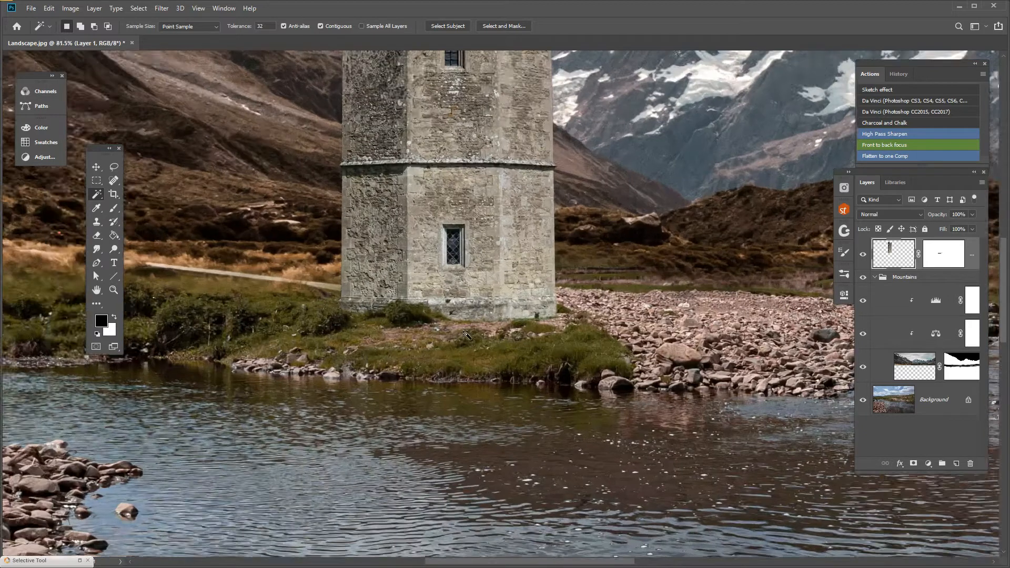
{"action": "scroll", "coordinate": [466, 335], "scroll_direction": "up", "scroll_amount": 4}
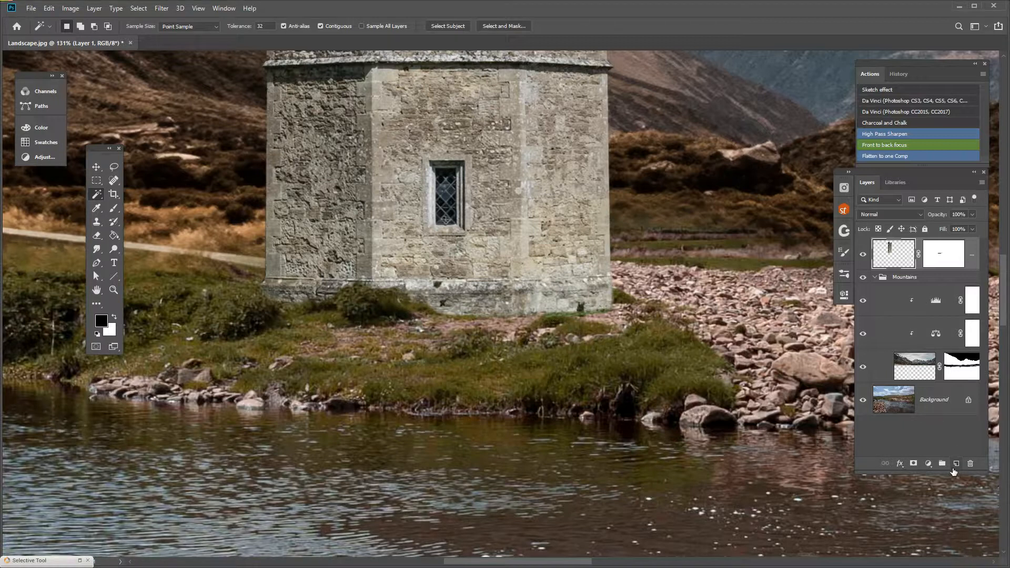
{"action": "left_click", "coordinate": [954, 466]}
{"action": "double_click", "coordinate": [926, 256]}
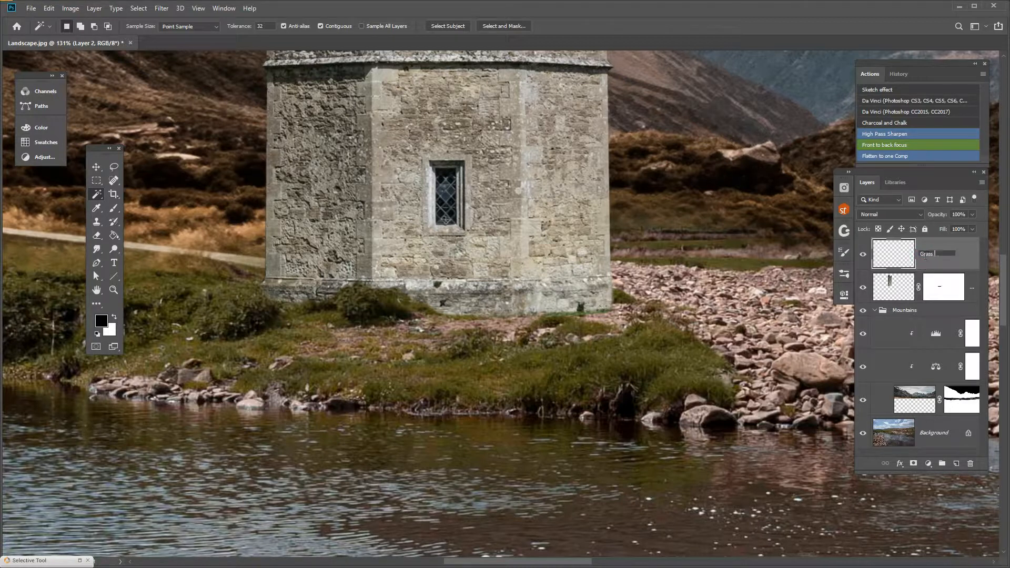
{"action": "key", "text": "Return"}
- Choose the SS Grass 1 brush for painting and reduce its size to 40 px to suit the tower's base
{"action": "left_click", "coordinate": [113, 208]}
{"action": "left_click", "coordinate": [78, 26]}
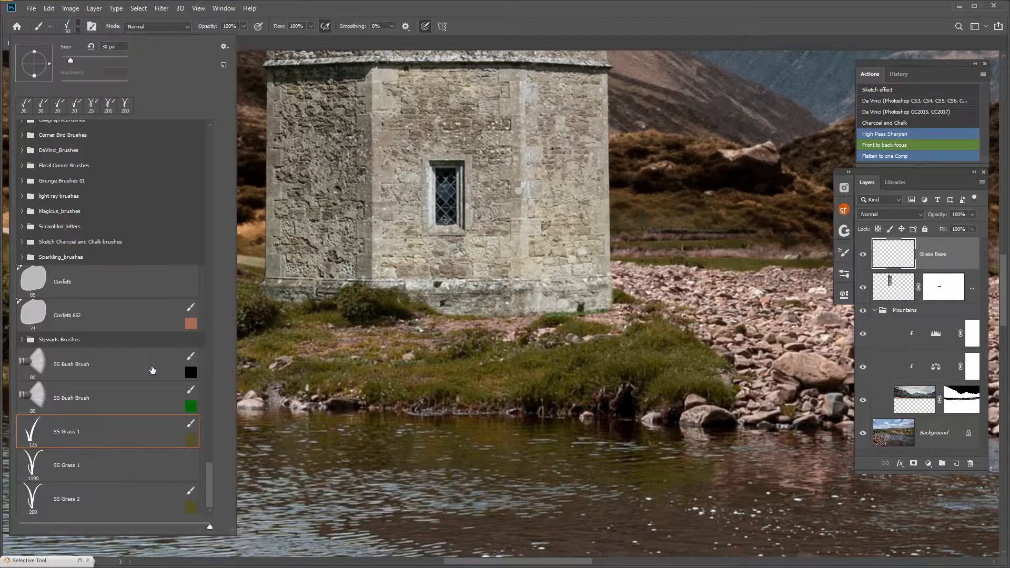
{"action": "double_click", "coordinate": [111, 437]}
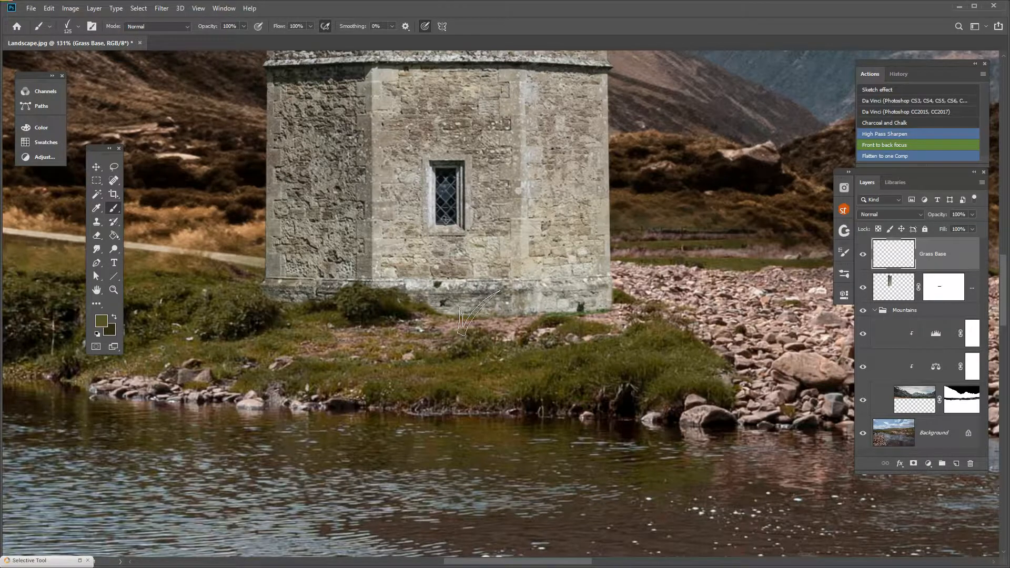
{"action": "key", "text": "bracketleft"}
{"action": "left_click", "coordinate": [899, 185]}
{"action": "left_click", "coordinate": [865, 183]}
{"action": "scroll", "coordinate": [490, 311], "scroll_direction": "up", "scroll_amount": 5}
{"action": "scroll", "coordinate": [474, 309], "scroll_direction": "up", "scroll_amount": 2}
{"action": "key", "text": "bracketleft"}
{"action": "key", "text": "bracketleft"}
{"action": "key", "text": "bracketleft"}
{"action": "key", "text": "bracketleft"}
{"action": "key", "text": "bracketleft"}
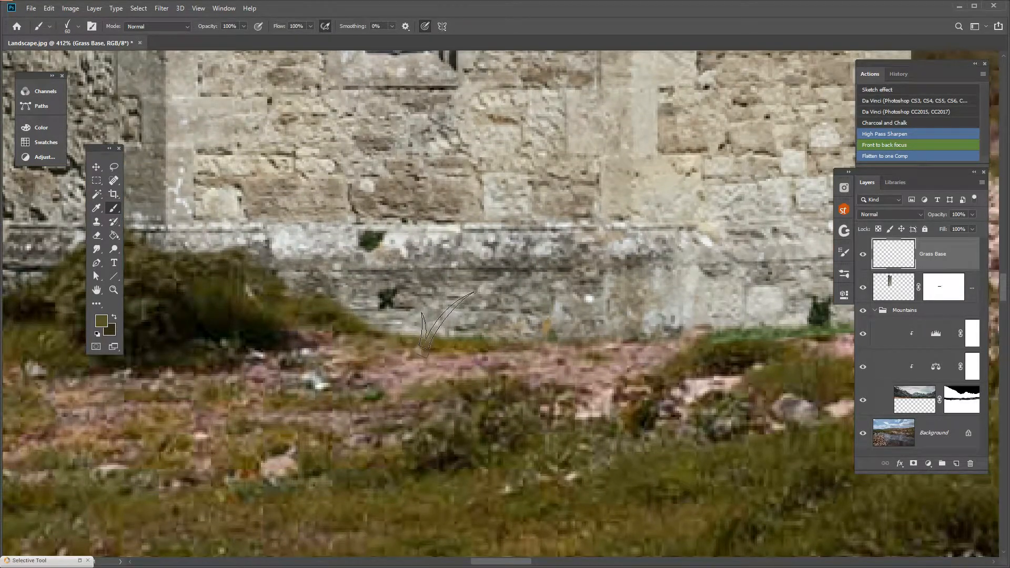
{"action": "key", "text": "bracketleft"}
{"action": "key", "text": "bracketleft"}
{"action": "key", "text": "bracketleft"}
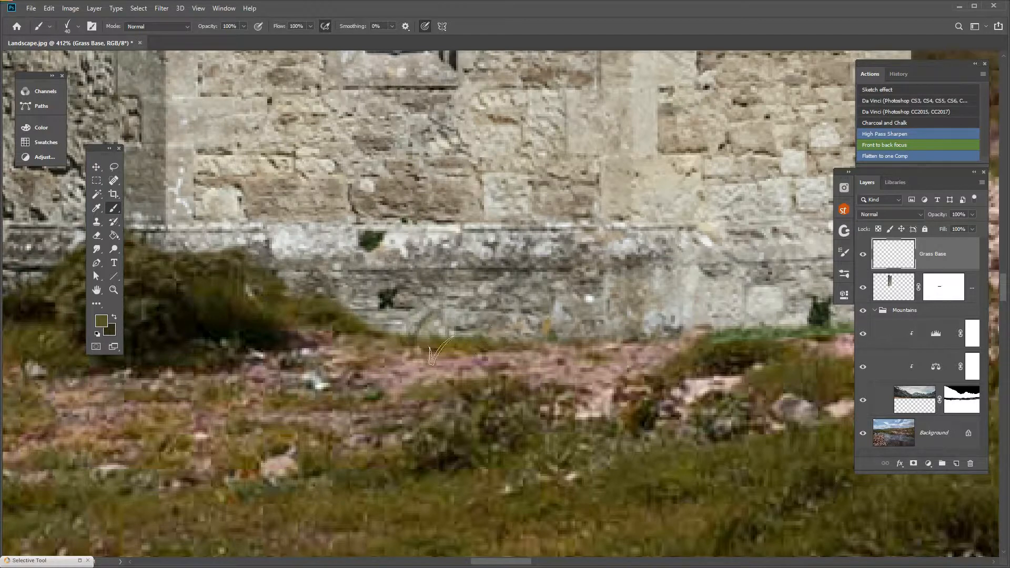
- Set the foreground colour to the dark green 302f11 sampled from the grass in front of the tower
{"action": "scroll", "coordinate": [502, 304], "scroll_direction": "down", "scroll_amount": 5}
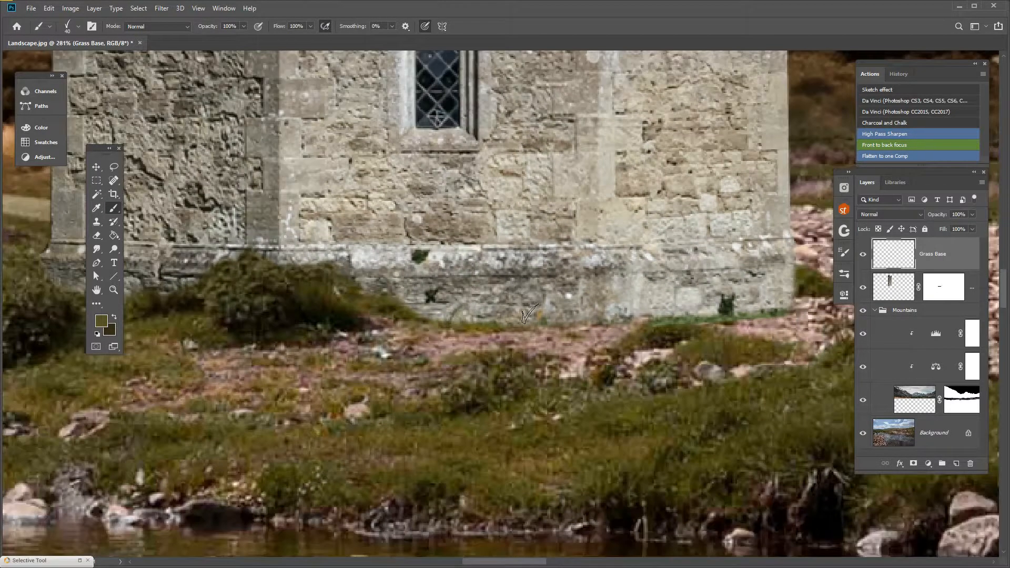
{"action": "scroll", "coordinate": [503, 304], "scroll_direction": "up", "scroll_amount": 3}
{"action": "left_click", "coordinate": [105, 325]}
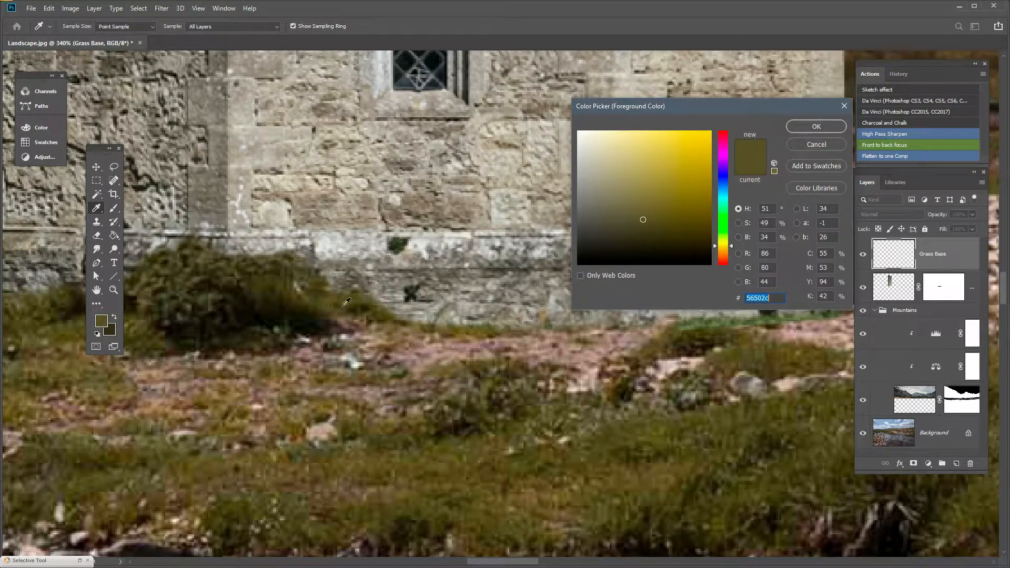
{"action": "left_click", "coordinate": [333, 295]}
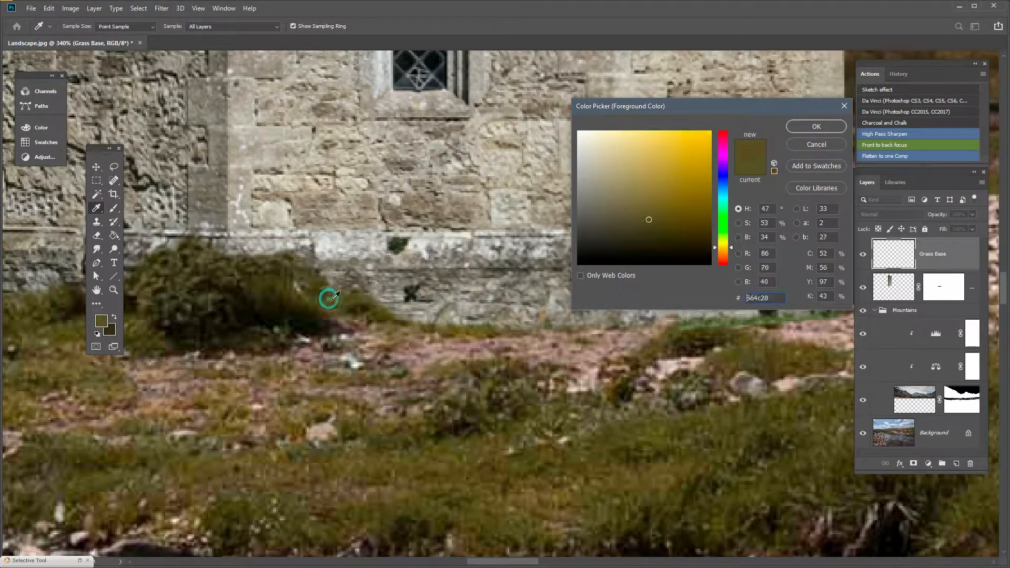
{"action": "left_click", "coordinate": [112, 330]}
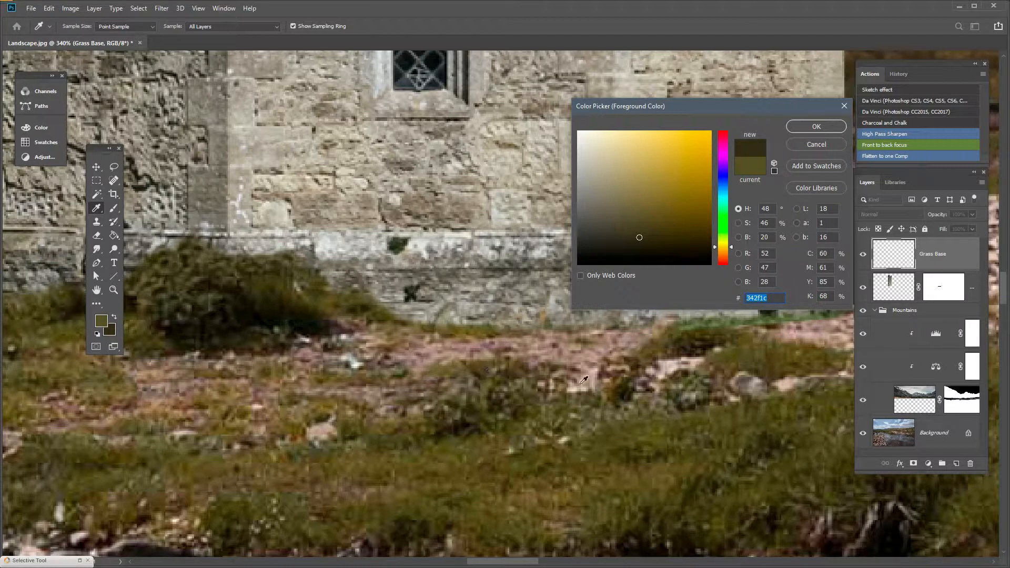
{"action": "left_click", "coordinate": [627, 385]}
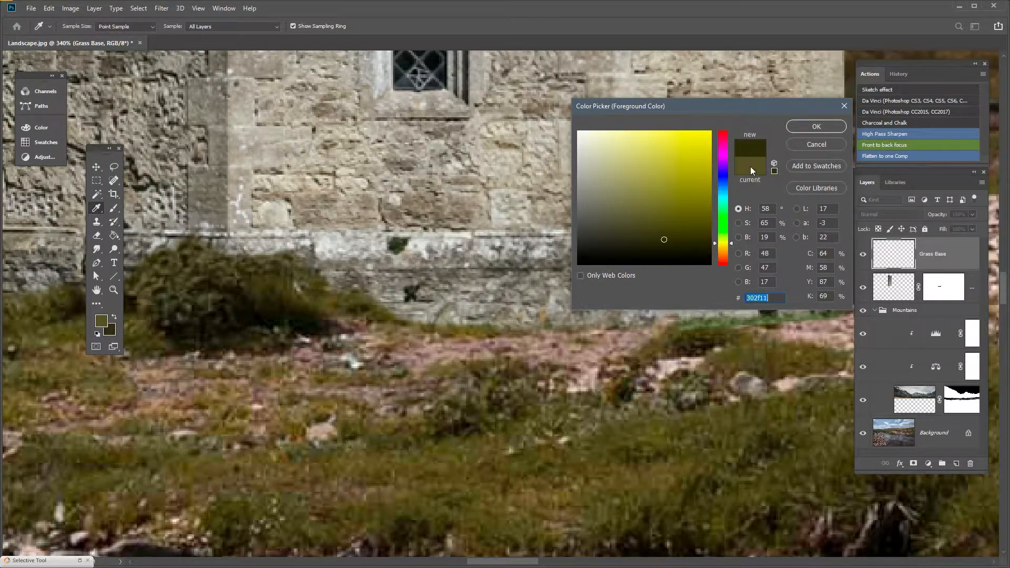
{"action": "key", "text": "b"}
{"action": "left_click", "coordinate": [816, 126]}
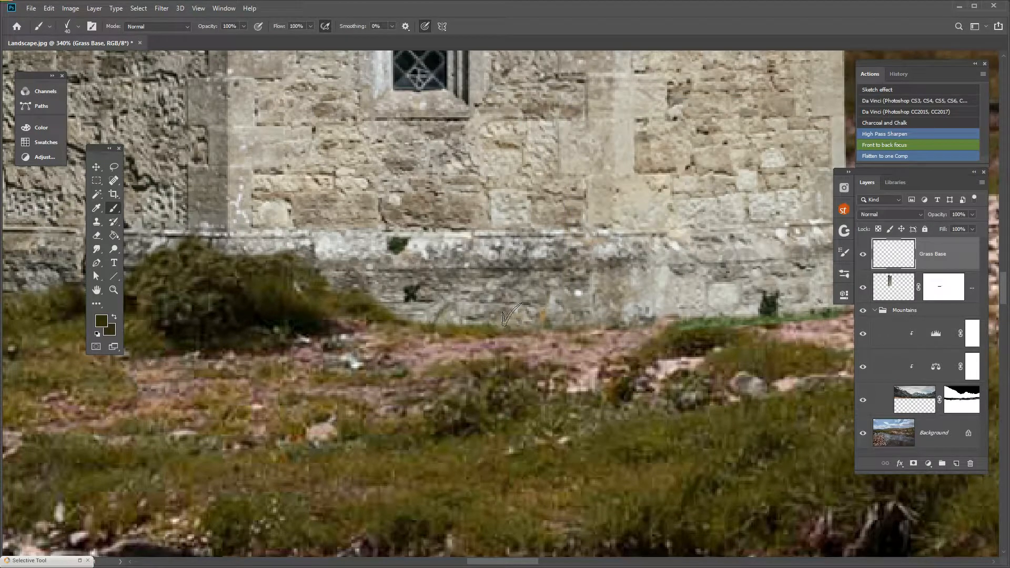
- Try out 40 px grass strokes along the tower's base and on the bank, and undo them
{"action": "mouse_move", "coordinate": [493, 317]}
{"action": "left_mouse_down"}
{"action": "mouse_move", "coordinate": [519, 322]}
{"action": "mouse_move", "coordinate": [395, 311]}
{"action": "left_mouse_up"}
{"action": "scroll", "coordinate": [330, 311], "scroll_direction": "down", "scroll_amount": 5}
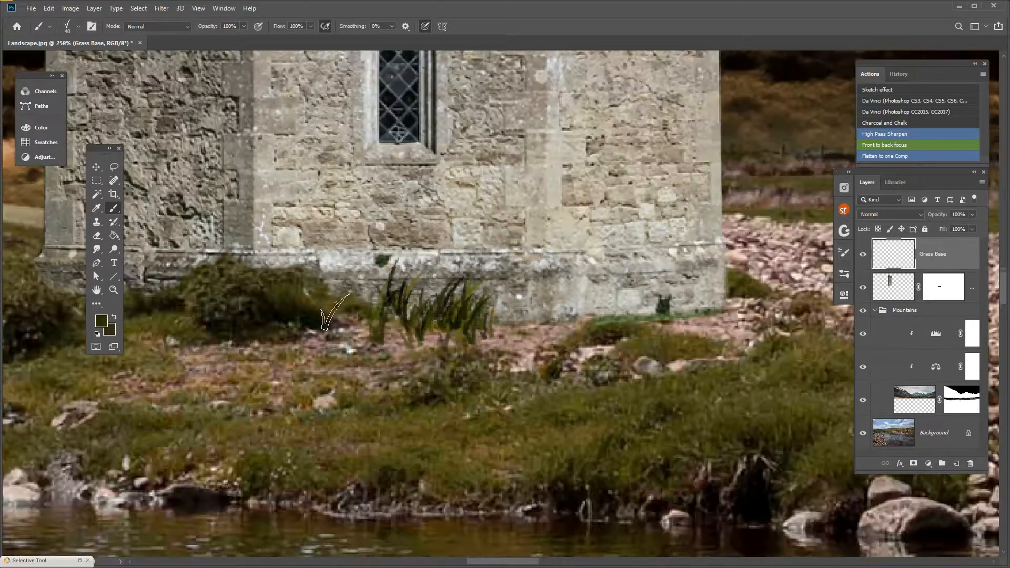
{"action": "mouse_move", "coordinate": [368, 379]}
{"action": "left_mouse_down"}
{"action": "mouse_move", "coordinate": [363, 405]}
{"action": "mouse_move", "coordinate": [375, 433]}
{"action": "left_mouse_up"}
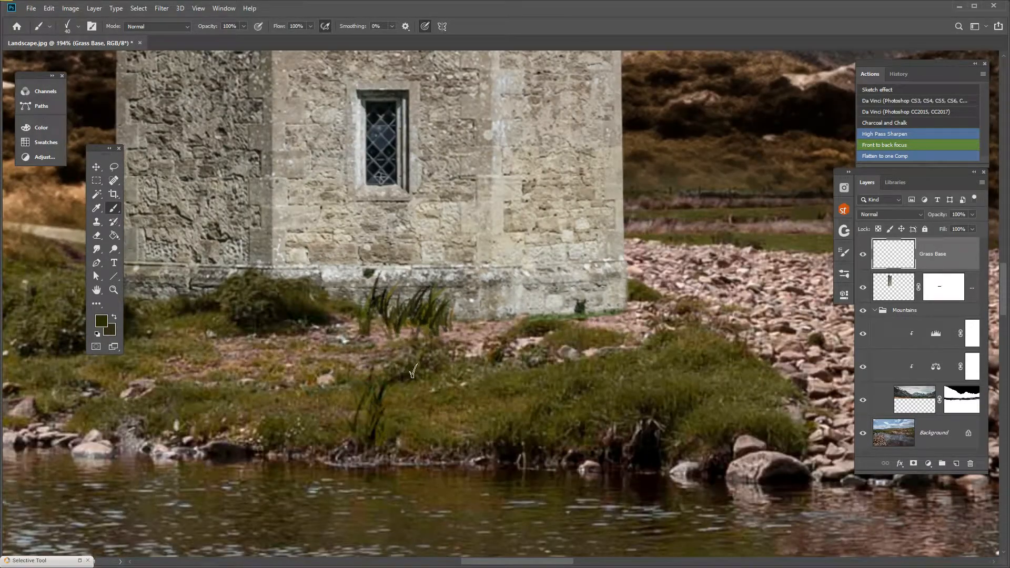
{"action": "key", "text": "ctrl+z"}
{"action": "key", "text": "ctrl+z"}
{"action": "key", "text": "ctrl+z"}
{"action": "key", "text": "ctrl+z"}
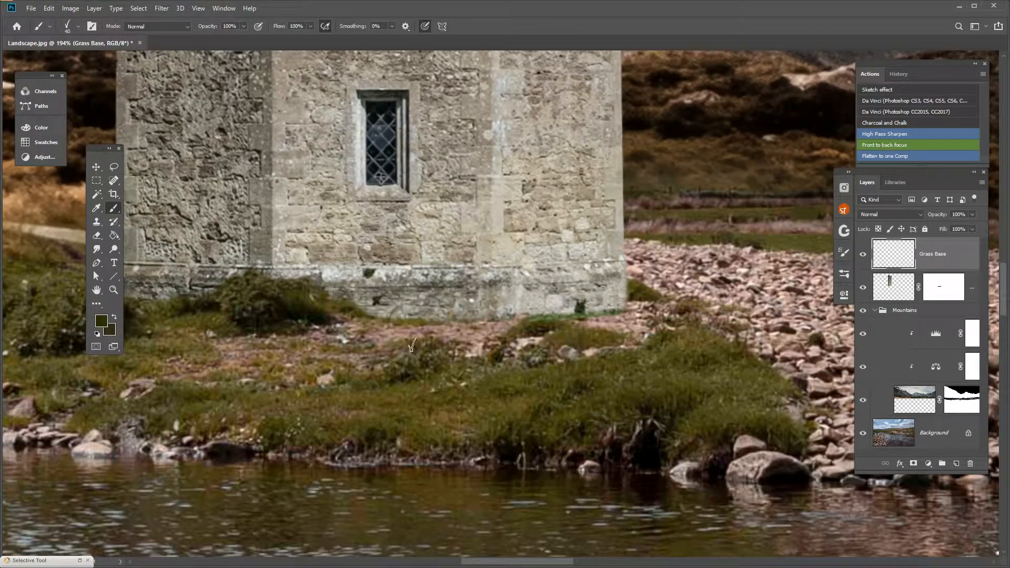
- Paint grass blades at 25 px along the tower's base from the shrub to its right corner
{"action": "mouse_move", "coordinate": [406, 304]}
{"action": "left_mouse_down"}
{"action": "mouse_move", "coordinate": [508, 315]}
{"action": "mouse_move", "coordinate": [490, 322]}
{"action": "mouse_move", "coordinate": [537, 310]}
{"action": "mouse_move", "coordinate": [527, 314]}
{"action": "mouse_move", "coordinate": [558, 321]}
{"action": "mouse_move", "coordinate": [633, 308]}
{"action": "mouse_move", "coordinate": [611, 314]}
{"action": "left_mouse_up"}
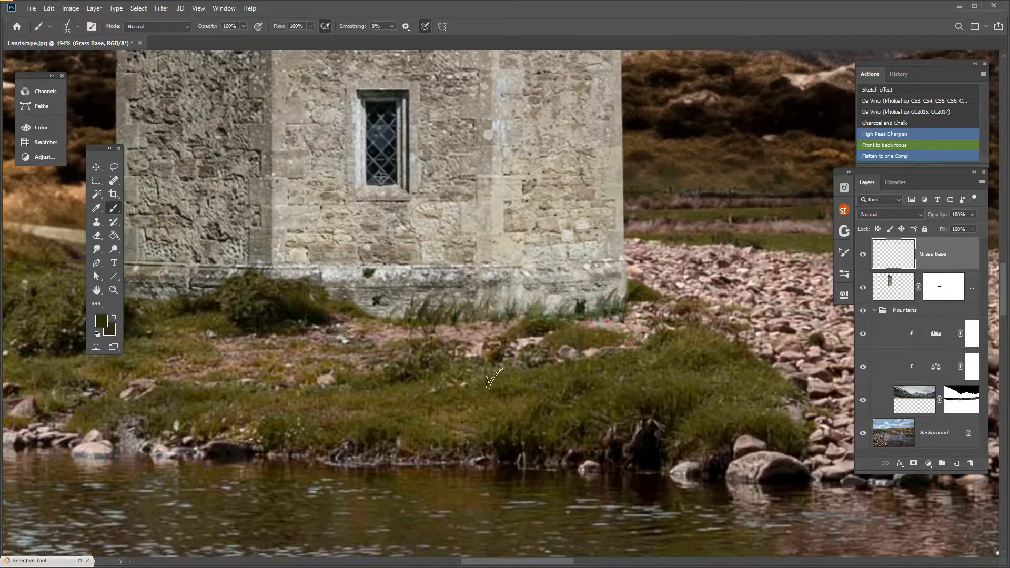
{"action": "mouse_move", "coordinate": [526, 319]}
{"action": "left_mouse_down"}
{"action": "mouse_move", "coordinate": [549, 295]}
{"action": "mouse_move", "coordinate": [571, 300]}
{"action": "mouse_move", "coordinate": [522, 321]}
{"action": "mouse_move", "coordinate": [400, 315]}
{"action": "left_mouse_up"}
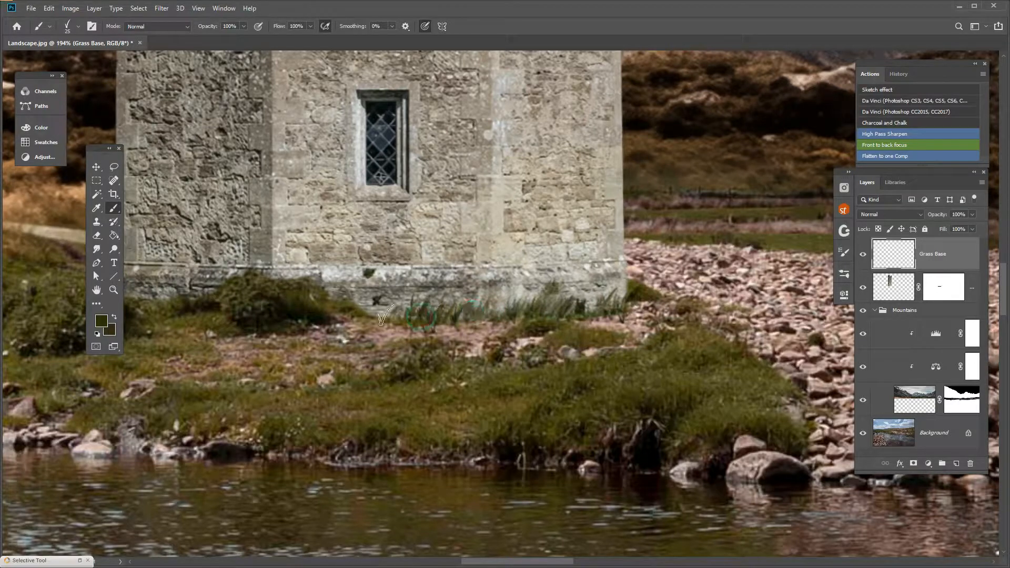
{"action": "left_click", "coordinate": [355, 314]}
{"action": "left_click", "coordinate": [452, 328]}
{"action": "left_click", "coordinate": [573, 306]}
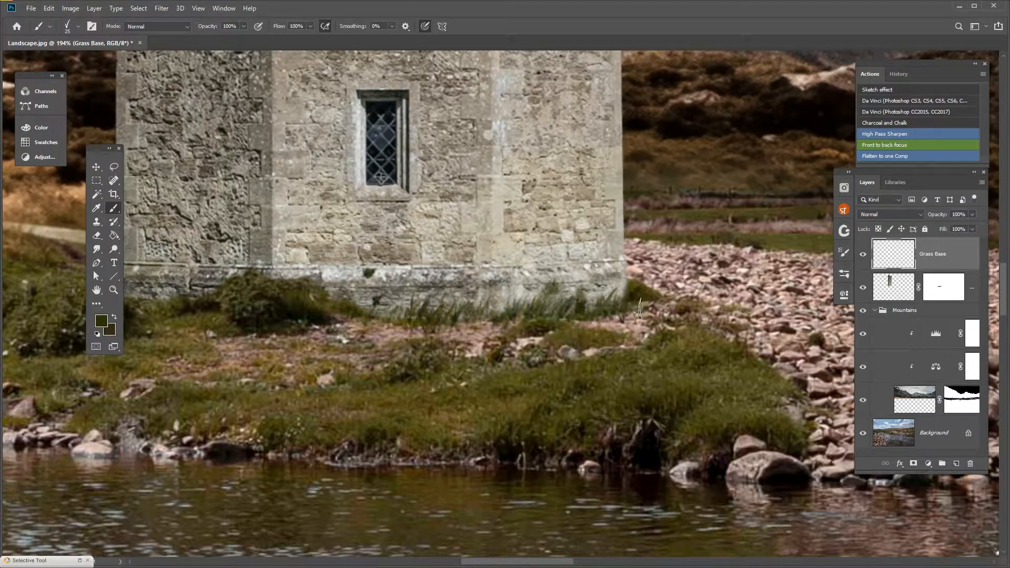
- Paint short grass blades along the tower's lower left edge, between the shrub and the left corner
{"action": "scroll", "coordinate": [713, 319], "scroll_direction": "down", "scroll_amount": 7}
{"action": "scroll", "coordinate": [550, 358], "scroll_direction": "up", "scroll_amount": 3}
{"action": "scroll", "coordinate": [547, 347], "scroll_direction": "up", "scroll_amount": 3}
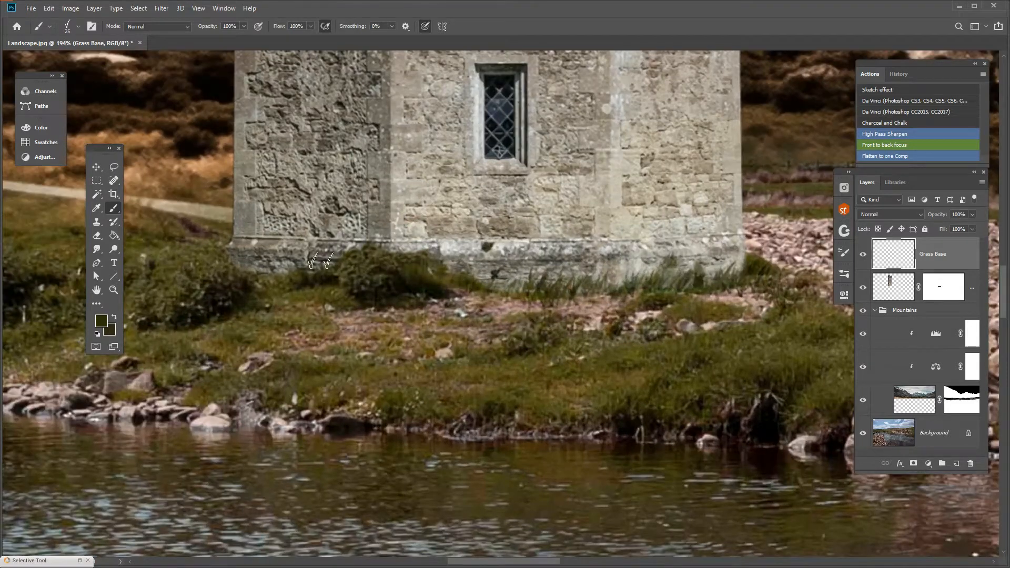
{"action": "left_click_drag", "start_coordinate": [272, 280], "coordinate": [247, 268]}
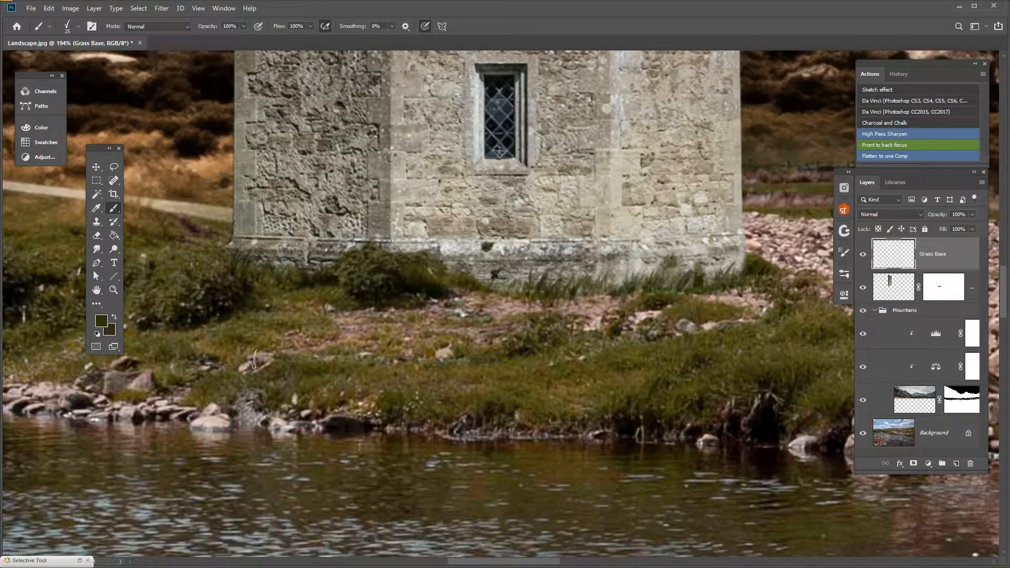
{"action": "scroll", "coordinate": [319, 323], "scroll_direction": "down", "scroll_amount": 2}
{"action": "scroll", "coordinate": [368, 316], "scroll_direction": "down", "scroll_amount": 2}
{"action": "scroll", "coordinate": [480, 319], "scroll_direction": "up", "scroll_amount": 1}
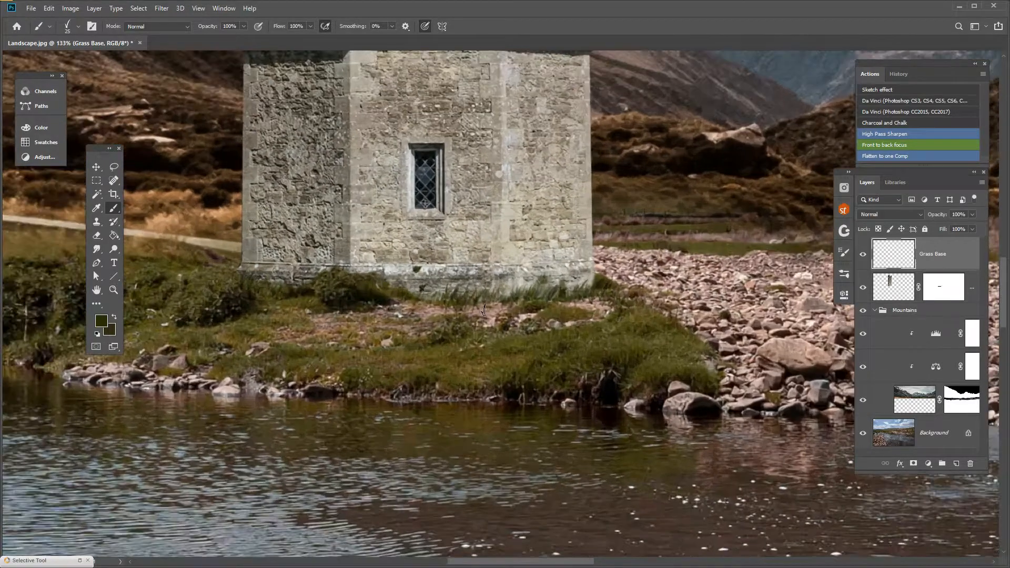
- Thicken the painted grass at the middle of the tower's base with a few uneven, taller tufts
{"action": "scroll", "coordinate": [488, 328], "scroll_direction": "down", "scroll_amount": 1}
{"action": "scroll", "coordinate": [457, 307], "scroll_direction": "up", "scroll_amount": 1}
{"action": "scroll", "coordinate": [464, 302], "scroll_direction": "down", "scroll_amount": 1}
{"action": "scroll", "coordinate": [484, 294], "scroll_direction": "up", "scroll_amount": 4}
{"action": "scroll", "coordinate": [499, 284], "scroll_direction": "up", "scroll_amount": 1}
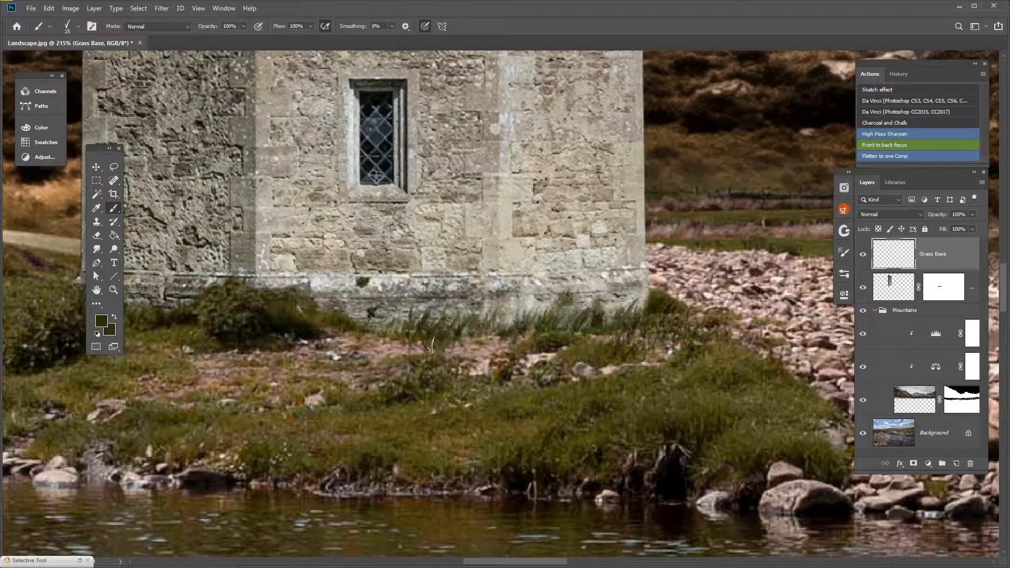
{"action": "left_click", "coordinate": [408, 337]}
{"action": "left_click", "coordinate": [464, 305]}
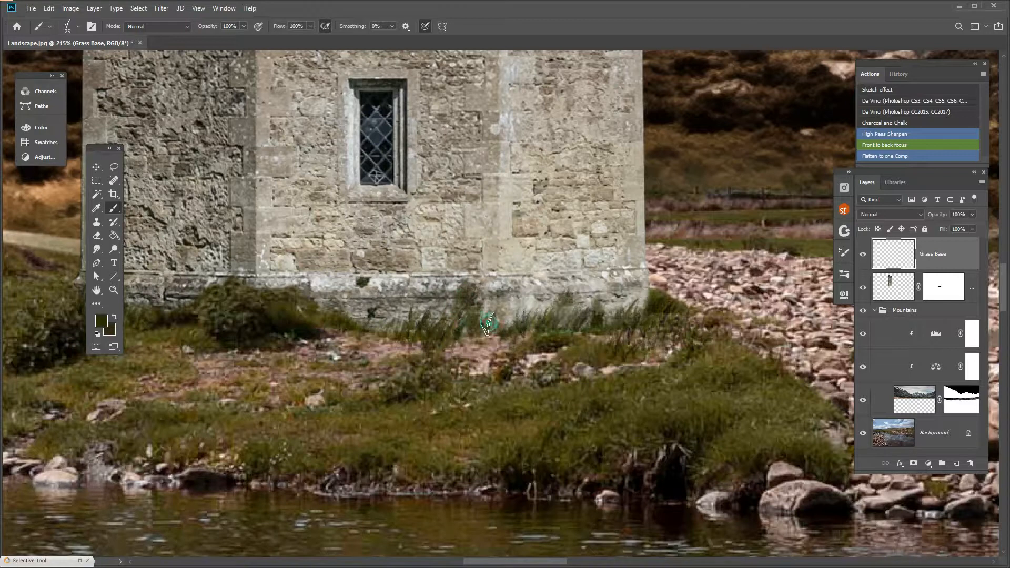
{"action": "left_click", "coordinate": [530, 314]}
{"action": "left_click", "coordinate": [444, 325]}
{"action": "left_click", "coordinate": [444, 311]}
- Check the tower in the whole scene and merge the Grass Base layer with the masked tower layer
{"action": "scroll", "coordinate": [541, 405], "scroll_direction": "down", "scroll_amount": 3}
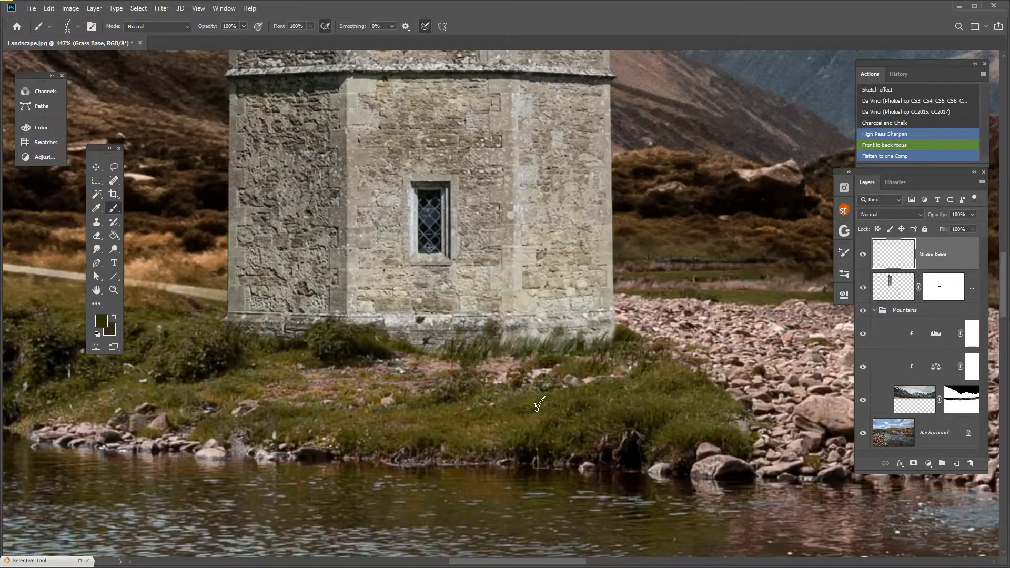
{"action": "scroll", "coordinate": [540, 405], "scroll_direction": "down", "scroll_amount": 5}
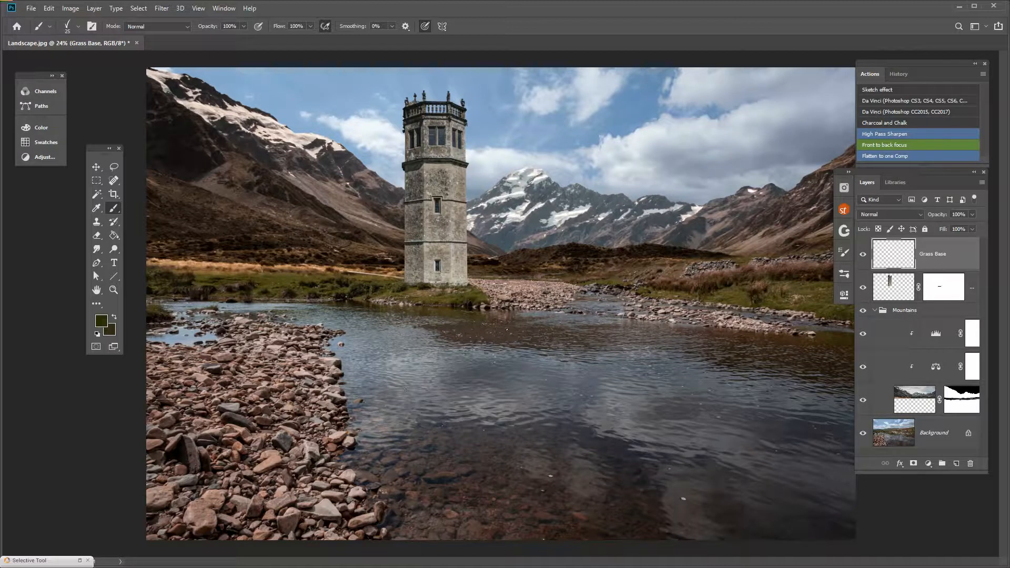
{"action": "scroll", "coordinate": [398, 265], "scroll_direction": "up", "scroll_amount": 2}
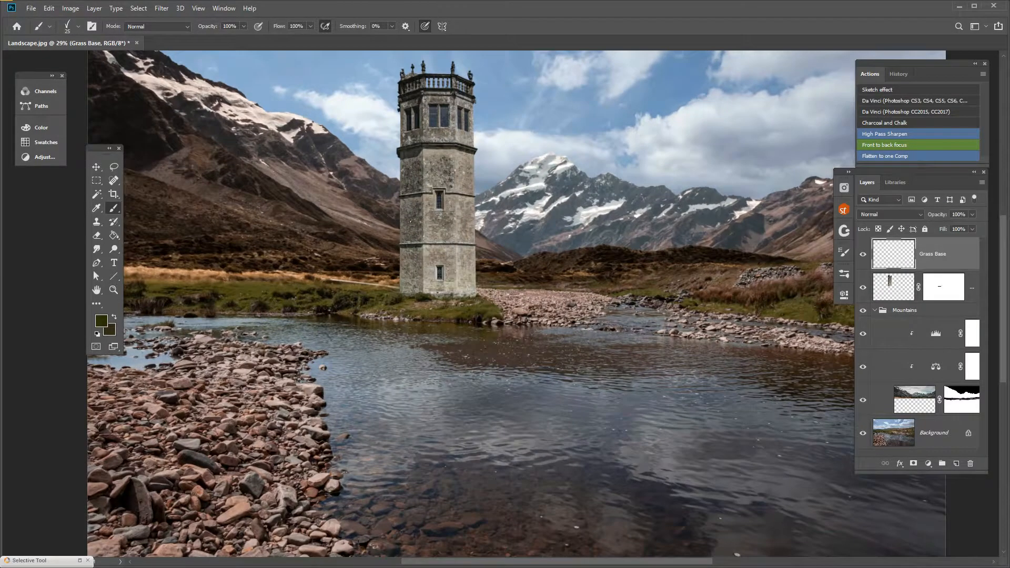
{"action": "scroll", "coordinate": [406, 231], "scroll_direction": "down", "scroll_amount": 4}
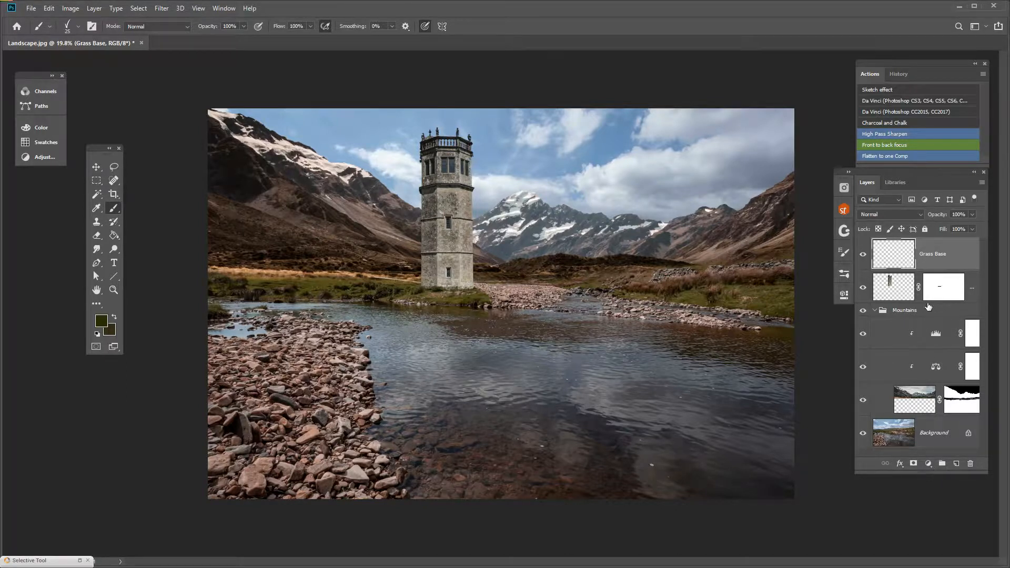
{"action": "left_click", "coordinate": [895, 294]}
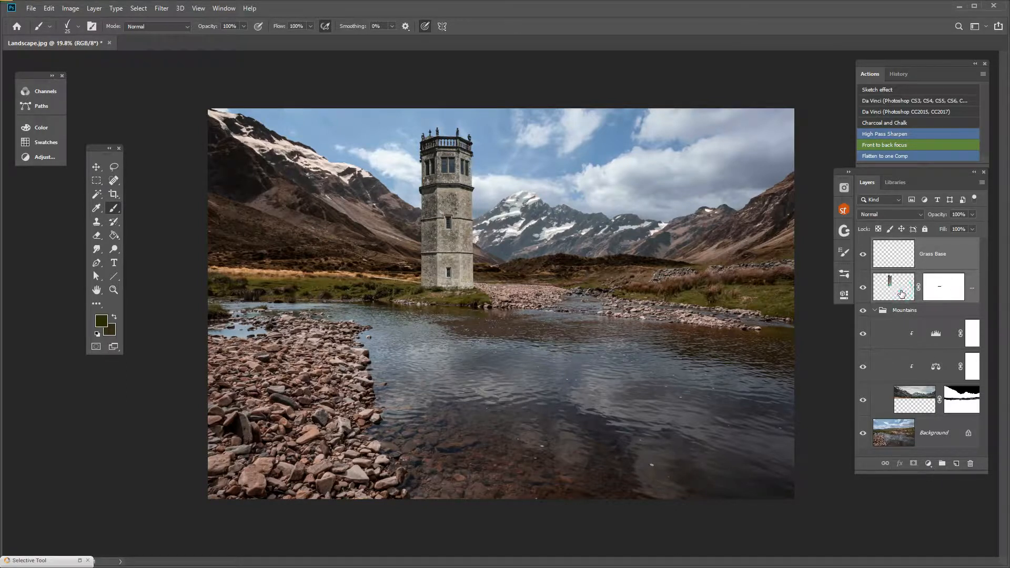
{"action": "right_click", "coordinate": [897, 291]}
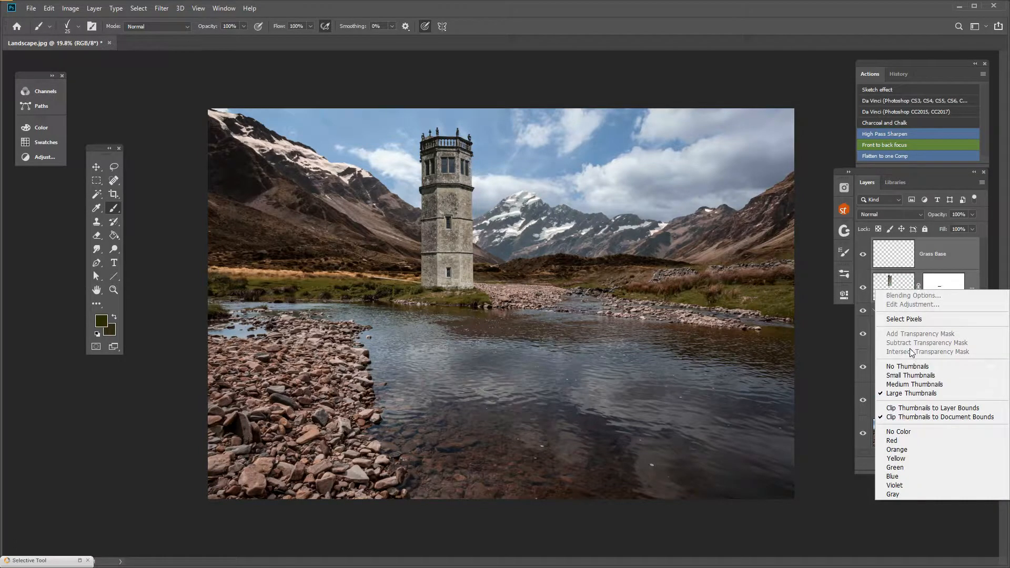
{"action": "right_click", "coordinate": [931, 267]}
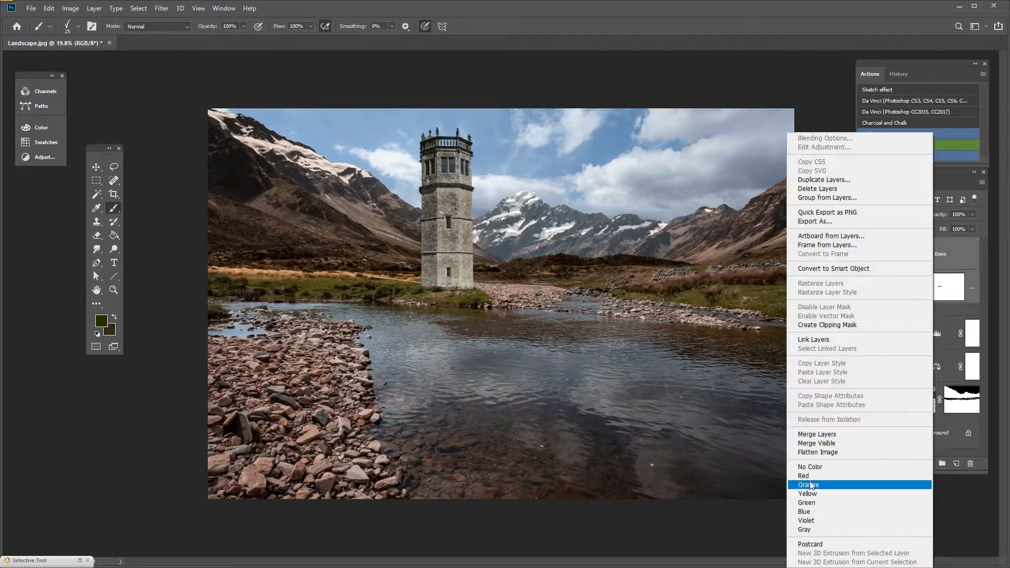
{"action": "left_click", "coordinate": [826, 435]}
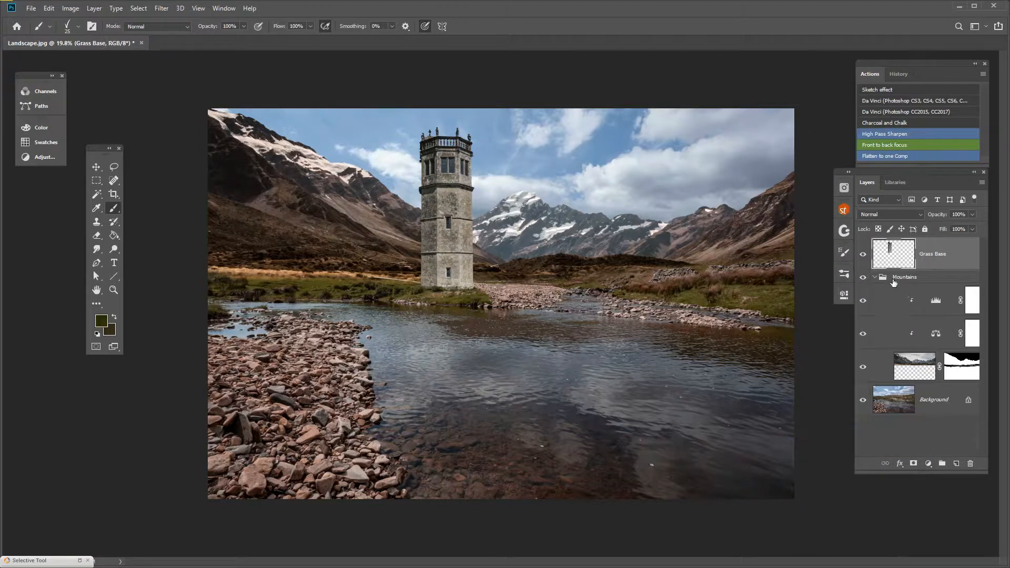
- Compare the scene with the merged tower layer hidden and shown, and rename the layer Outpost
{"action": "left_click", "coordinate": [862, 256]}
{"action": "left_click", "coordinate": [863, 256]}
{"action": "left_click", "coordinate": [862, 256]}
{"action": "left_click", "coordinate": [862, 256]}
{"action": "double_click", "coordinate": [935, 255]}
{"action": "type", "text": "Tow"}
{"action": "double_click", "coordinate": [931, 258]}
{"action": "key", "text": "BackSpace"}
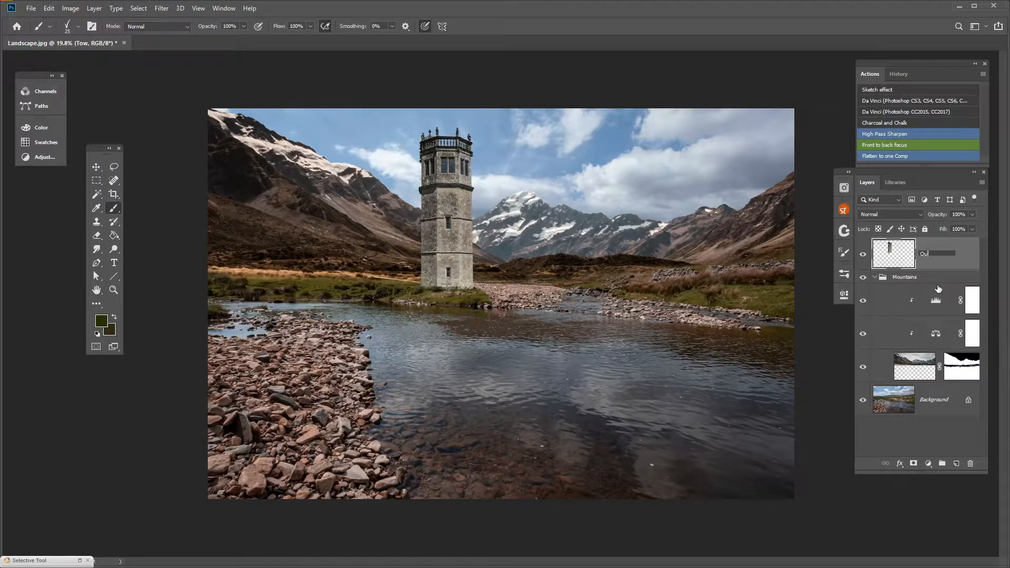
{"action": "key", "text": "Return"}
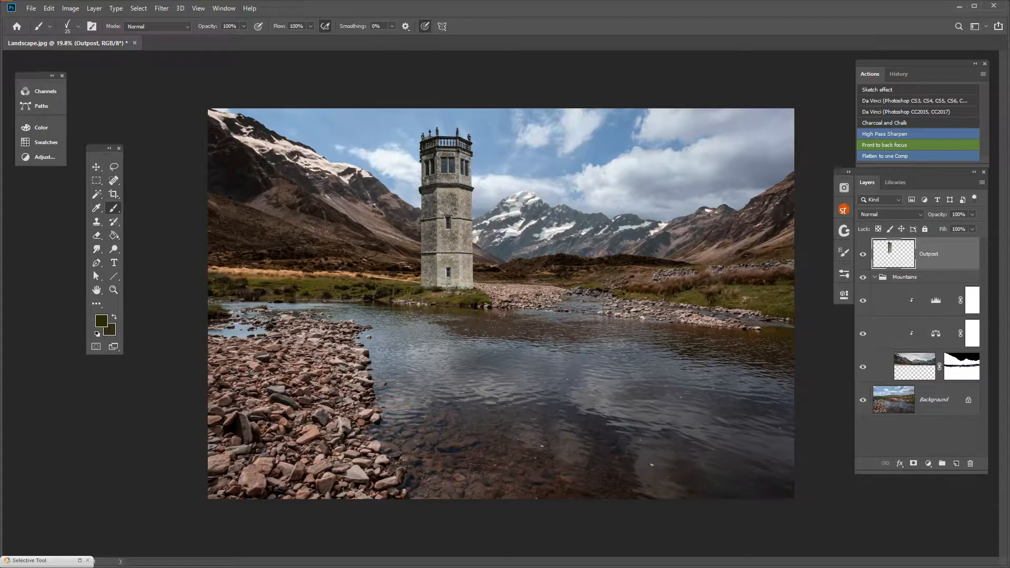
- Add a Levels adjustment clipped to the Outpost layer and darken its midtones to 0.60
{"action": "left_click", "coordinate": [927, 465]}
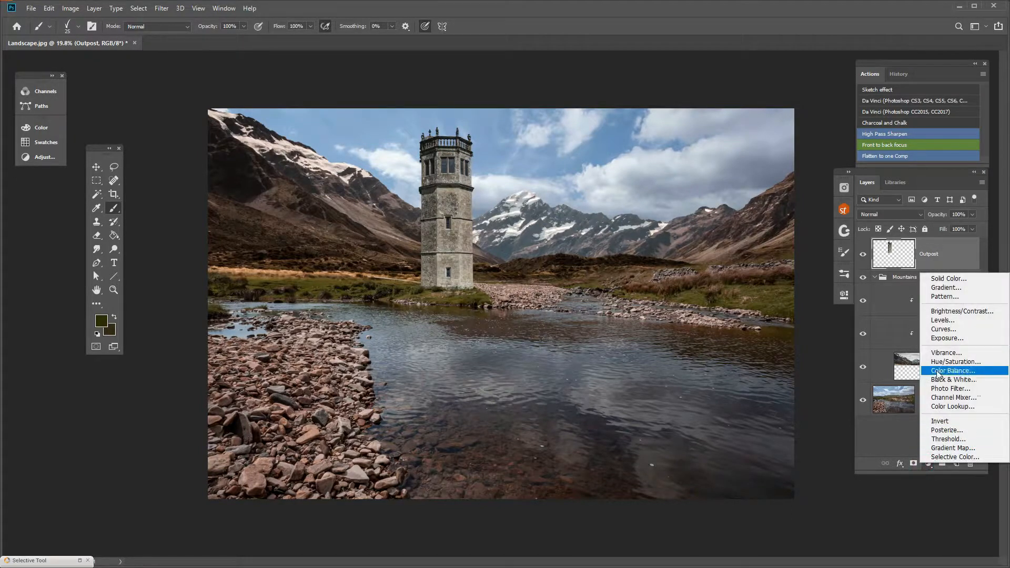
{"action": "left_click", "coordinate": [943, 320]}
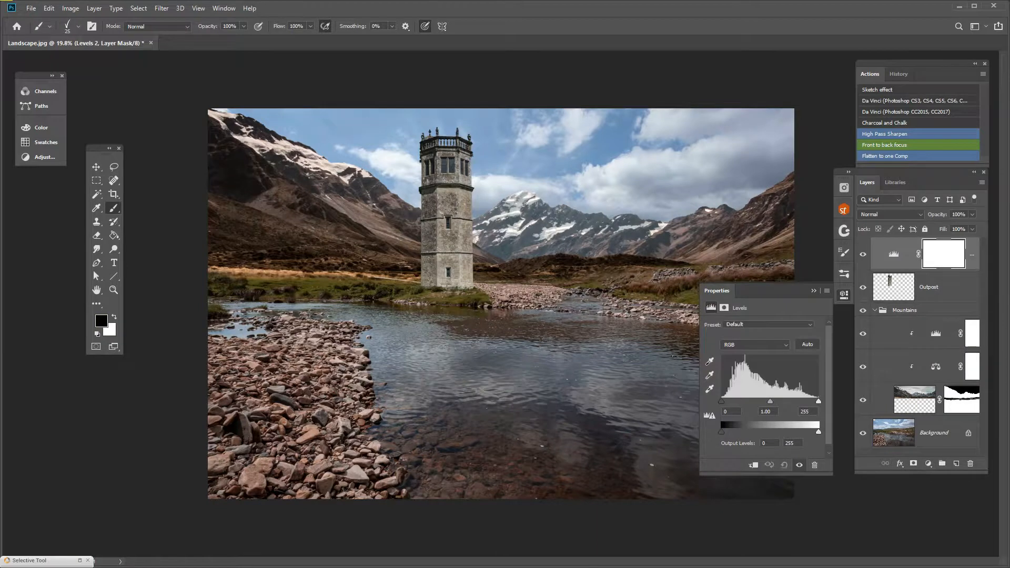
{"action": "left_click", "coordinate": [761, 465]}
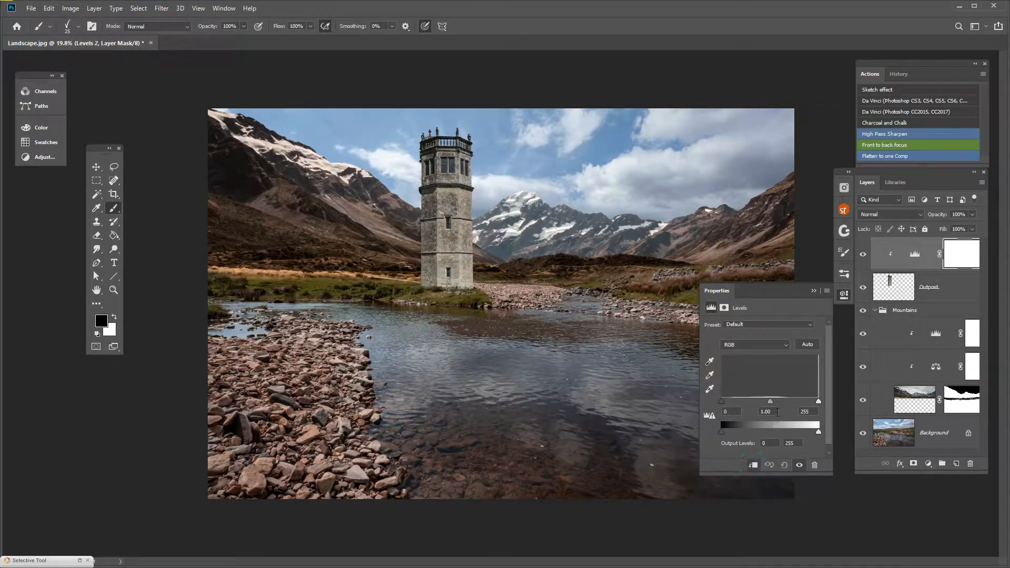
{"action": "left_click_drag", "start_coordinate": [771, 403], "coordinate": [784, 405]}
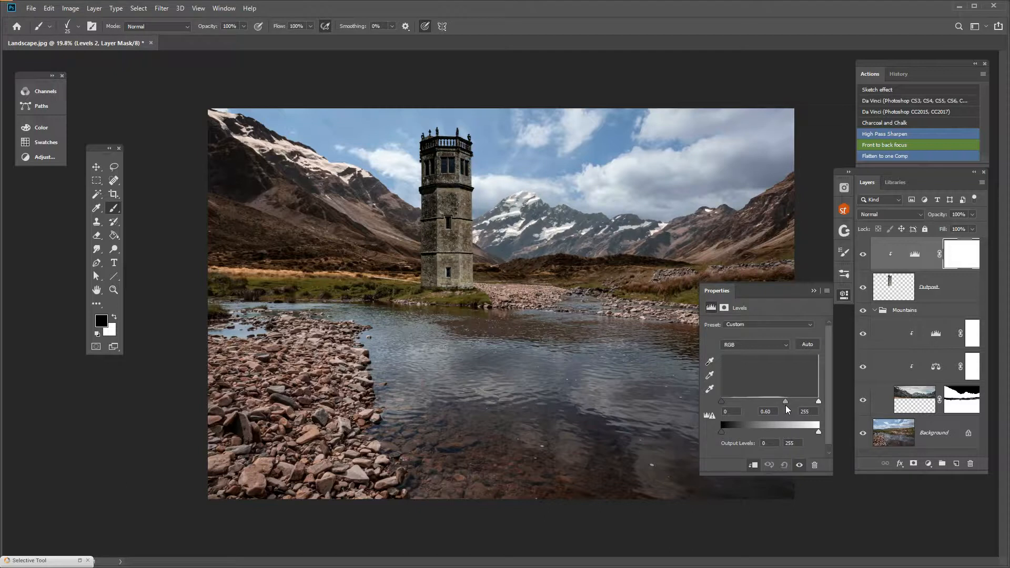
{"action": "left_click_drag", "start_coordinate": [784, 408], "coordinate": [783, 409]}
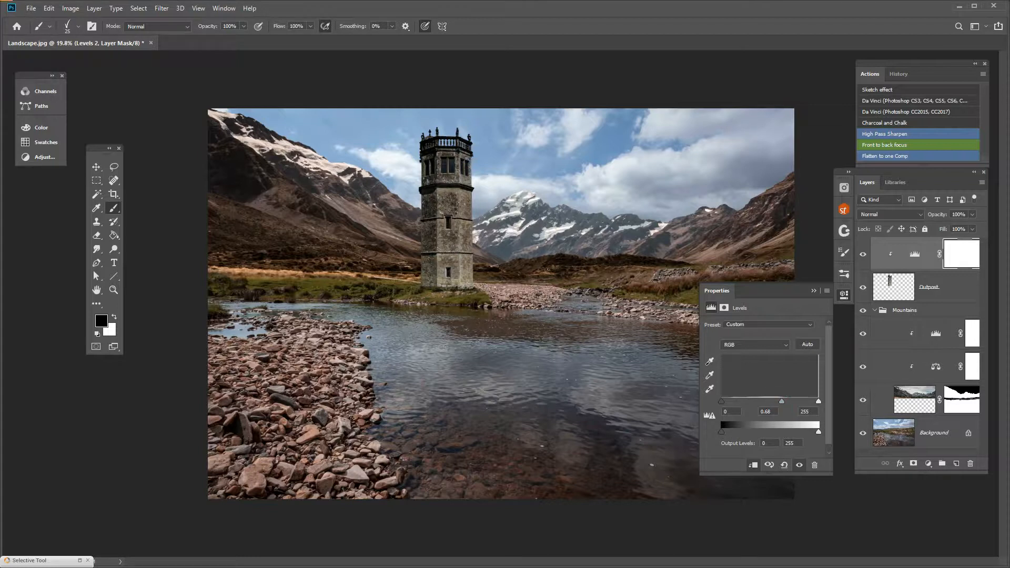
{"action": "mouse_move", "coordinate": [538, 124]}
{"action": "left_mouse_down"}
{"action": "mouse_move", "coordinate": [501, 188]}
{"action": "mouse_move", "coordinate": [508, 196]}
{"action": "mouse_move", "coordinate": [526, 183]}
{"action": "mouse_move", "coordinate": [492, 182]}
{"action": "mouse_move", "coordinate": [500, 189]}
{"action": "left_mouse_up"}
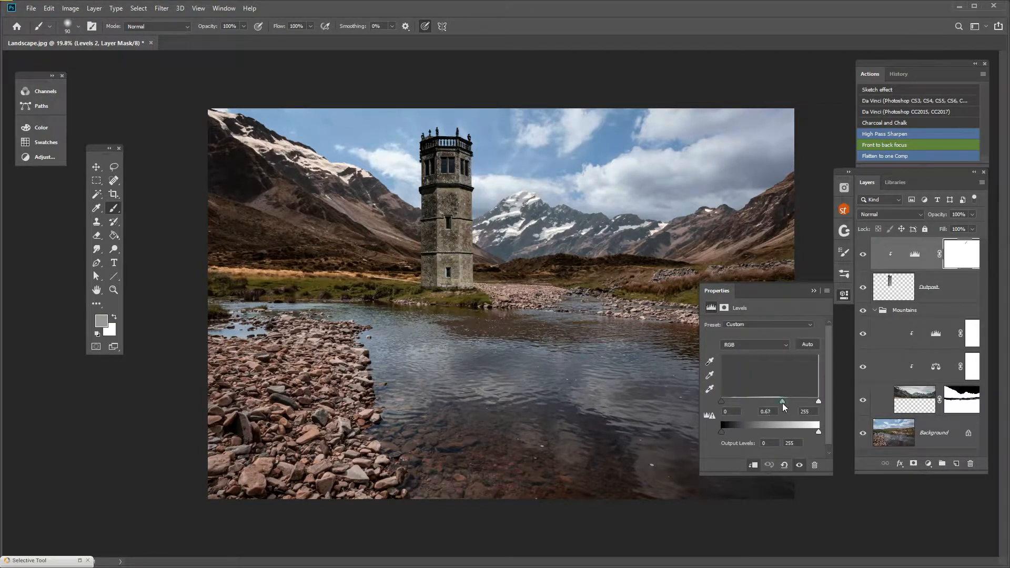
{"action": "left_click_drag", "start_coordinate": [783, 404], "coordinate": [786, 403]}
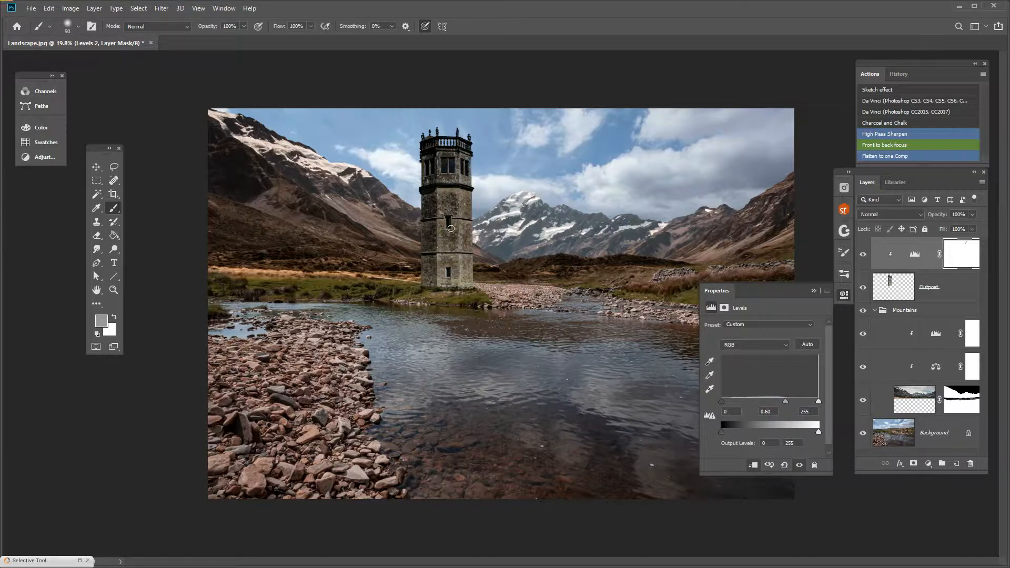
{"action": "left_click", "coordinate": [814, 291]}
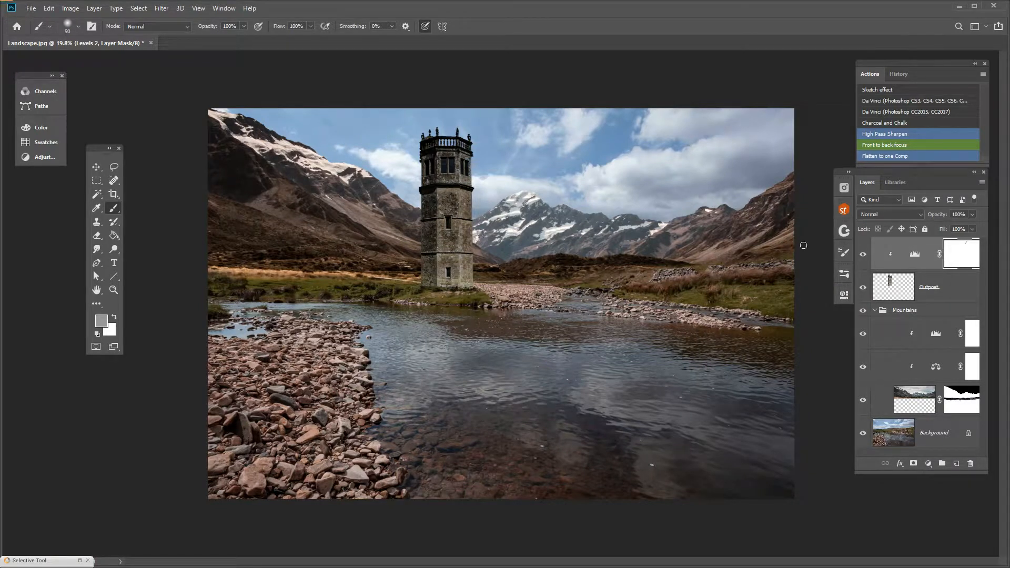
- Paint black on the Levels mask down the tower's sunlit right side with a 500 px Soft Round brush at 0% hardness
{"action": "left_click", "coordinate": [956, 258]}
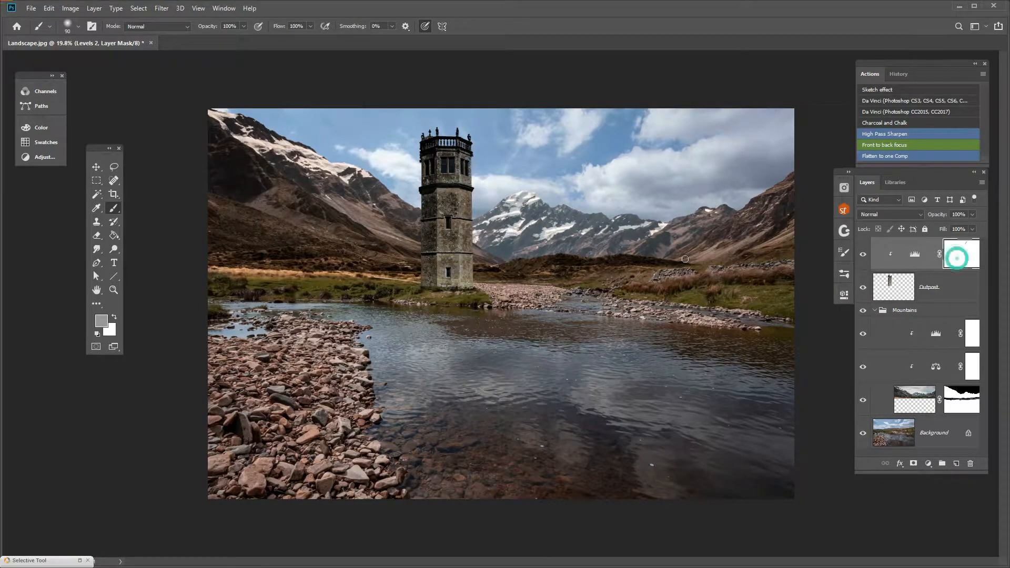
{"action": "right_click", "coordinate": [114, 207]}
{"action": "left_click", "coordinate": [144, 209]}
{"action": "left_click", "coordinate": [114, 317]}
{"action": "scroll", "coordinate": [610, 166], "scroll_direction": "up", "scroll_amount": 1}
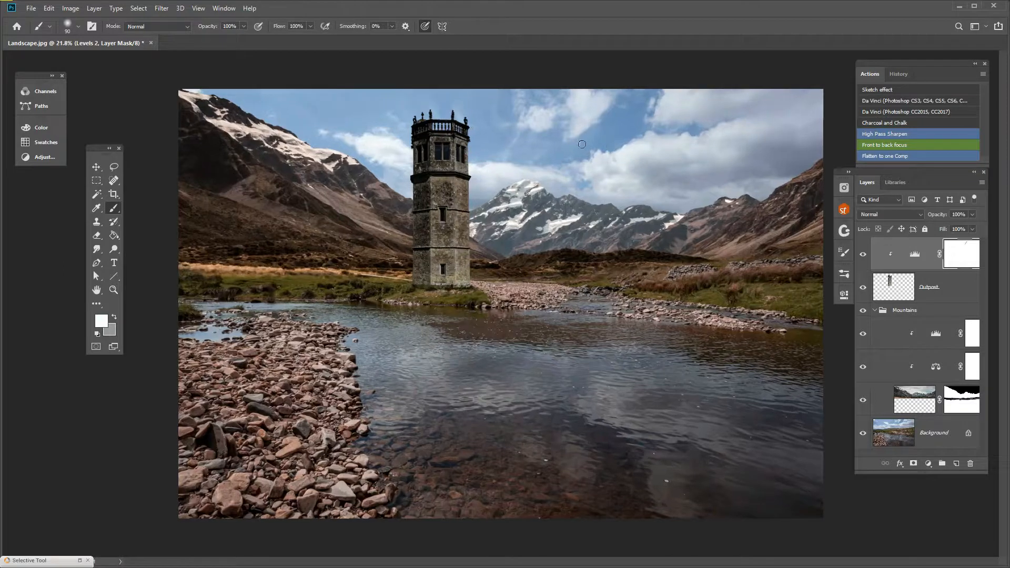
{"action": "left_click", "coordinate": [101, 322]}
{"action": "left_click_drag", "start_coordinate": [627, 228], "coordinate": [577, 264]}
{"action": "left_click", "coordinate": [817, 128]}
{"action": "key", "text": "bracketright"}
{"action": "key", "text": "bracketright"}
{"action": "key", "text": "bracketright"}
{"action": "key", "text": "bracketright"}
{"action": "key", "text": "bracketright"}
{"action": "key", "text": "bracketright"}
{"action": "key", "text": "bracketright"}
{"action": "key", "text": "bracketright"}
{"action": "key", "text": "bracketright"}
{"action": "key", "text": "bracketright"}
{"action": "key", "text": "bracketright"}
{"action": "key", "text": "bracketright"}
{"action": "key", "text": "bracketright"}
{"action": "key", "text": "bracketright"}
{"action": "key", "text": "bracketright"}
{"action": "key", "text": "bracketright"}
{"action": "key", "text": "bracketright"}
{"action": "key", "text": "bracketright"}
{"action": "left_click", "coordinate": [78, 26]}
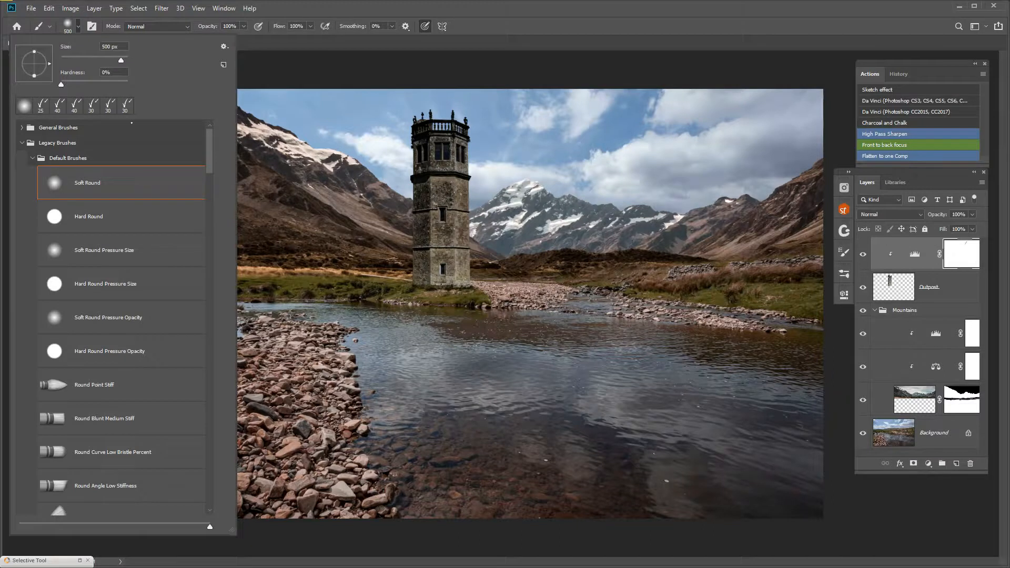
{"action": "left_click", "coordinate": [479, 206]}
{"action": "mouse_move", "coordinate": [479, 201]}
{"action": "left_mouse_down"}
{"action": "mouse_move", "coordinate": [481, 169]}
{"action": "mouse_move", "coordinate": [463, 135]}
{"action": "mouse_move", "coordinate": [484, 188]}
{"action": "mouse_move", "coordinate": [464, 279]}
{"action": "left_mouse_up"}
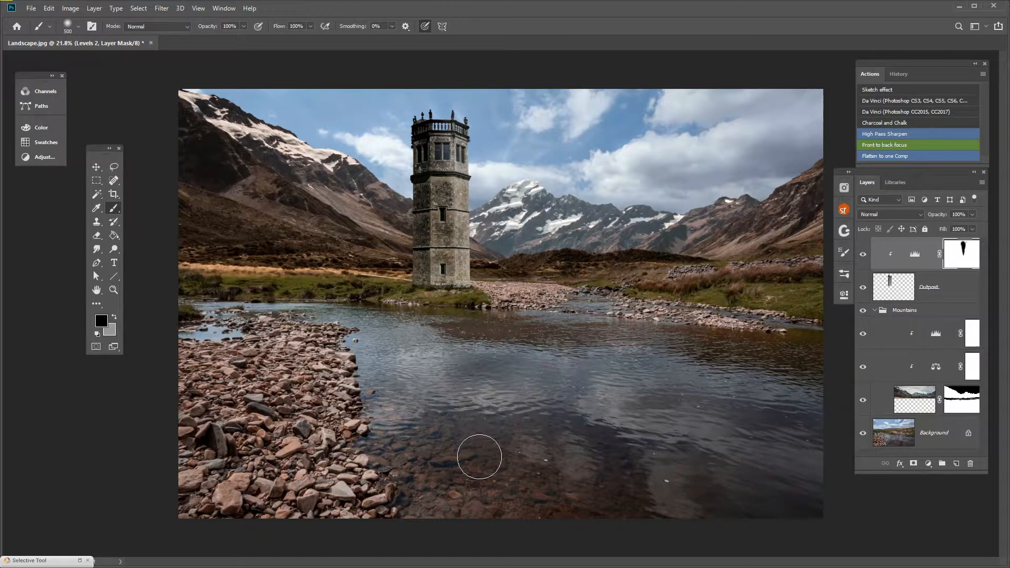
- Compare the tower with the Levels adjustment hidden and shown, up close and within the whole scene
{"action": "scroll", "coordinate": [510, 440], "scroll_direction": "down", "scroll_amount": 4}
{"action": "scroll", "coordinate": [559, 136], "scroll_direction": "up", "scroll_amount": 4}
{"action": "scroll", "coordinate": [561, 144], "scroll_direction": "up", "scroll_amount": 2}
{"action": "left_click", "coordinate": [863, 254]}
{"action": "left_click", "coordinate": [863, 254]}
{"action": "left_click", "coordinate": [863, 255]}
{"action": "left_click", "coordinate": [863, 255]}
{"action": "left_click", "coordinate": [863, 254]}
{"action": "left_click", "coordinate": [863, 254]}
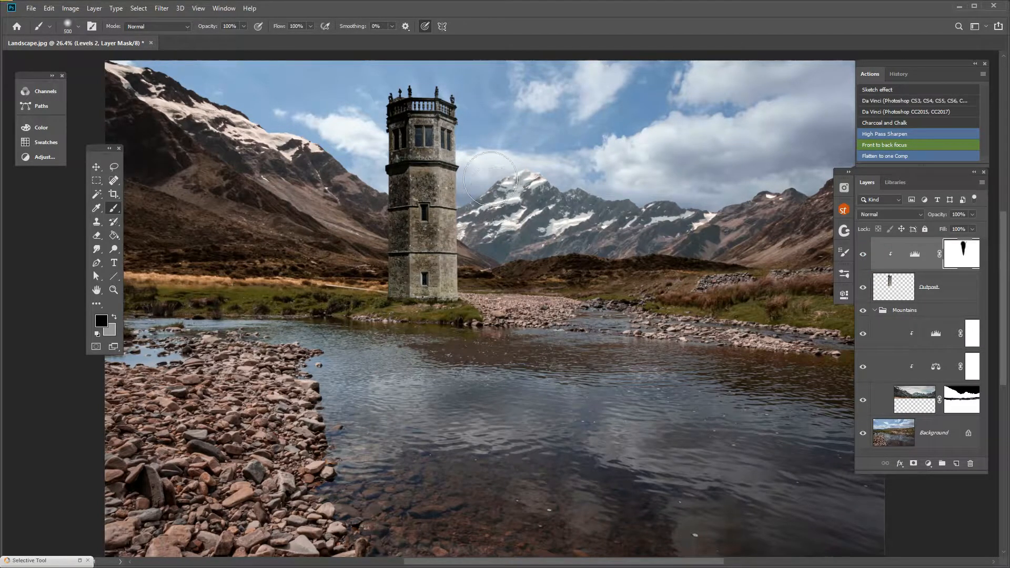
{"action": "scroll", "coordinate": [497, 116], "scroll_direction": "down", "scroll_amount": 2}
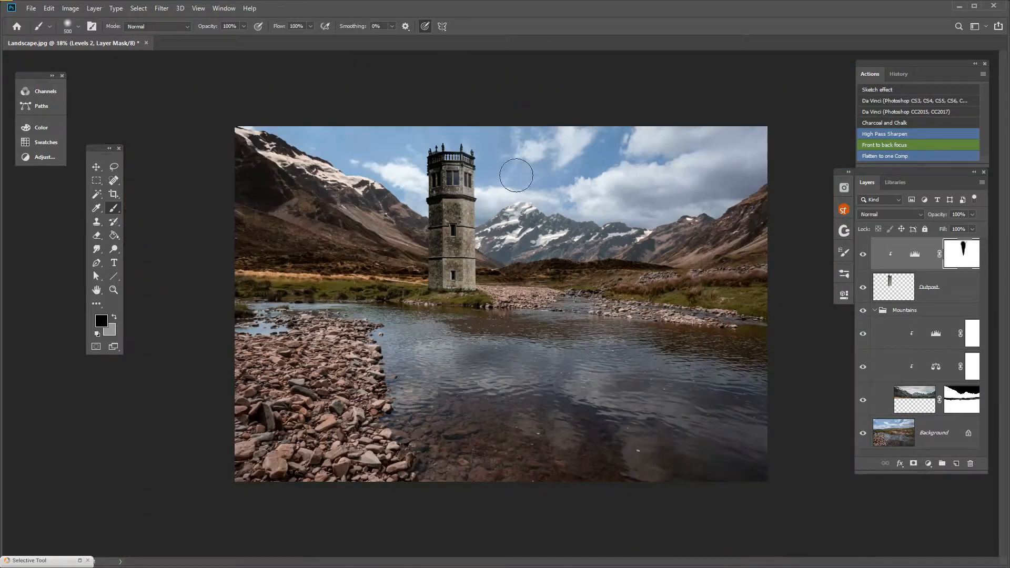
{"action": "scroll", "coordinate": [516, 175], "scroll_direction": "down", "scroll_amount": 1}
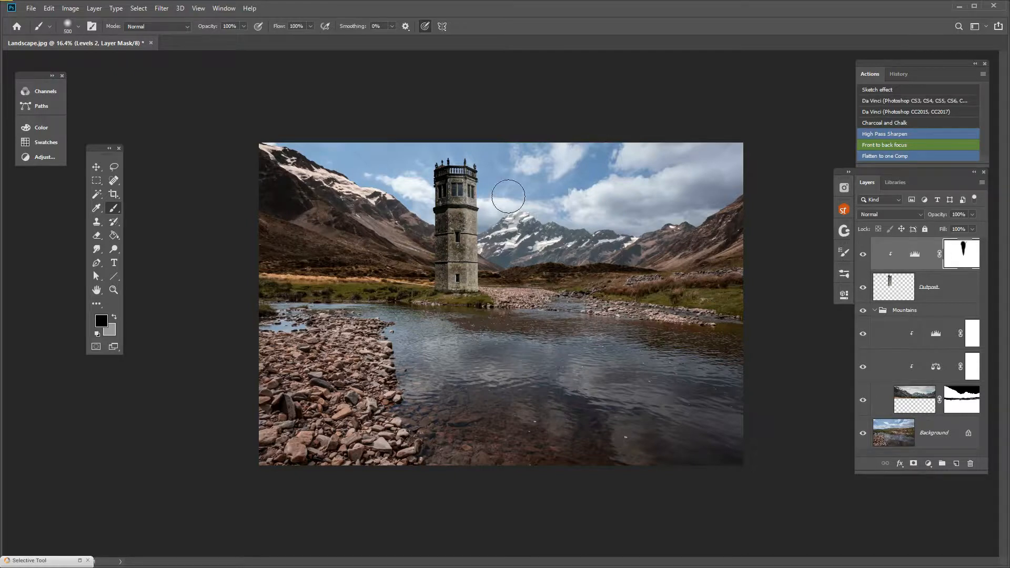
{"action": "scroll", "coordinate": [507, 171], "scroll_direction": "up", "scroll_amount": 3}
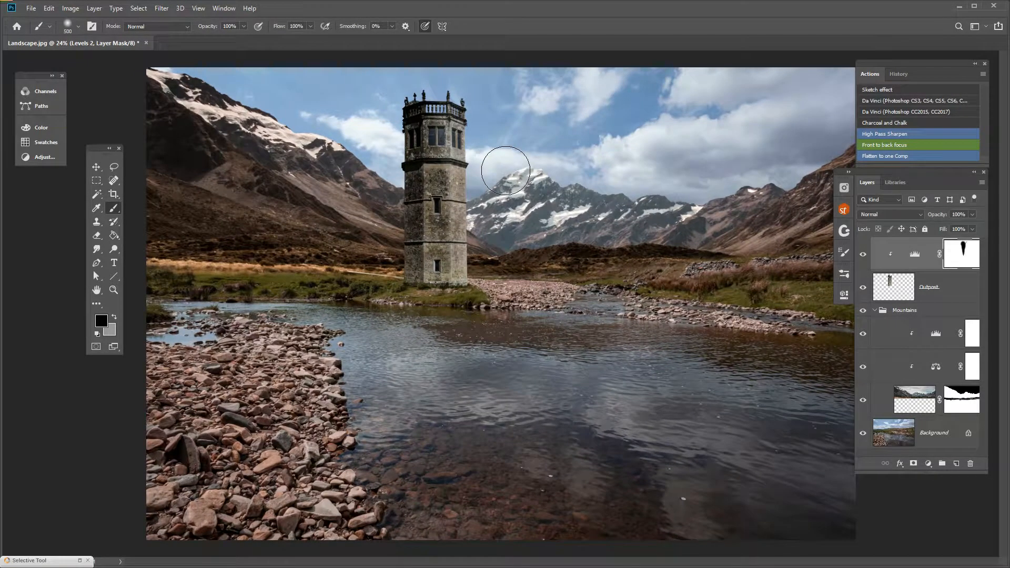
{"action": "scroll", "coordinate": [505, 171], "scroll_direction": "down", "scroll_amount": 1}
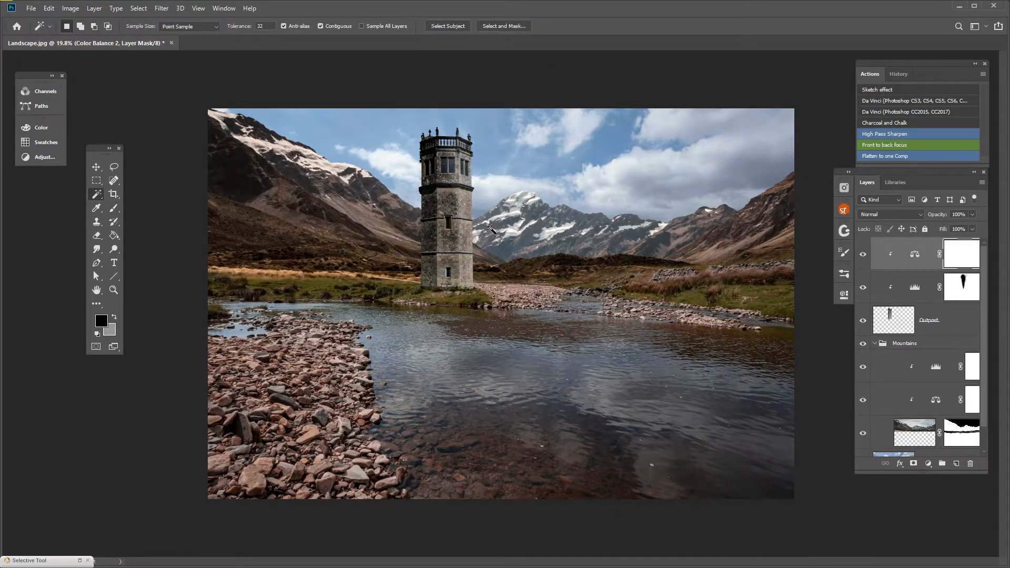
- Add a Hue/Saturation adjustment clipped to the tower and raise the saturation of the Yellows to +47
{"action": "scroll", "coordinate": [489, 227], "scroll_direction": "up", "scroll_amount": 1}
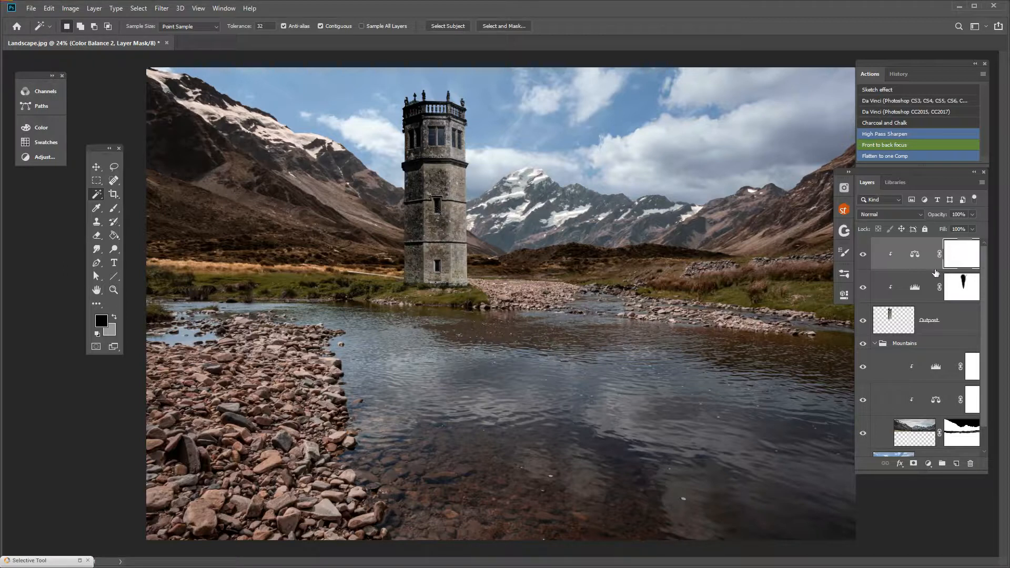
{"action": "left_click", "coordinate": [928, 465]}
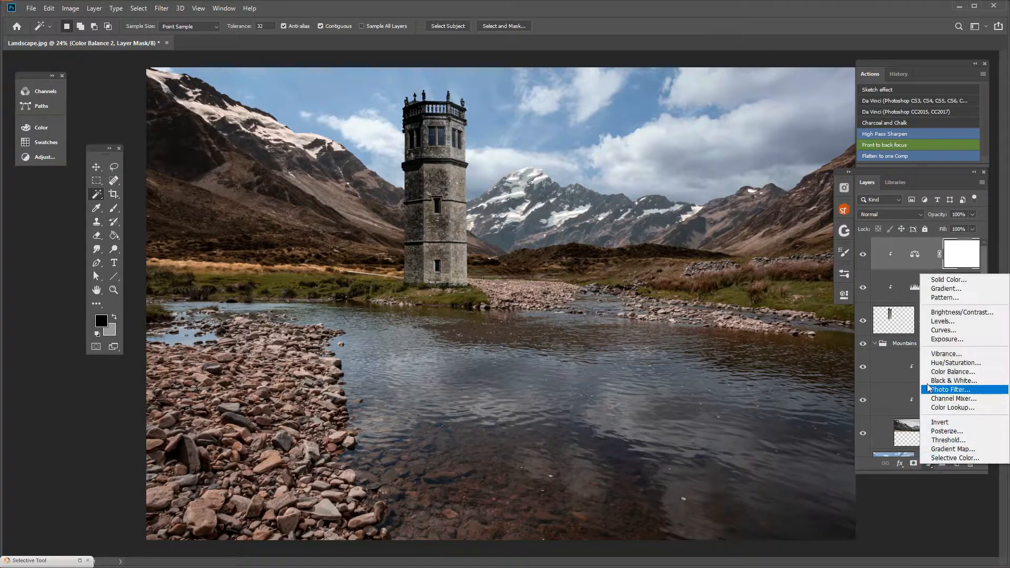
{"action": "left_click", "coordinate": [947, 358]}
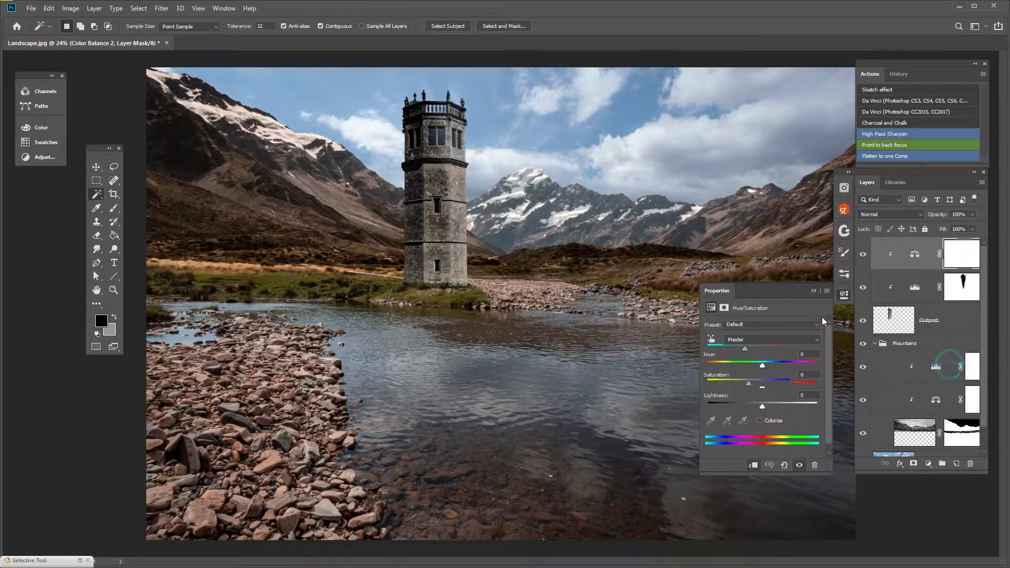
{"action": "left_click", "coordinate": [712, 340]}
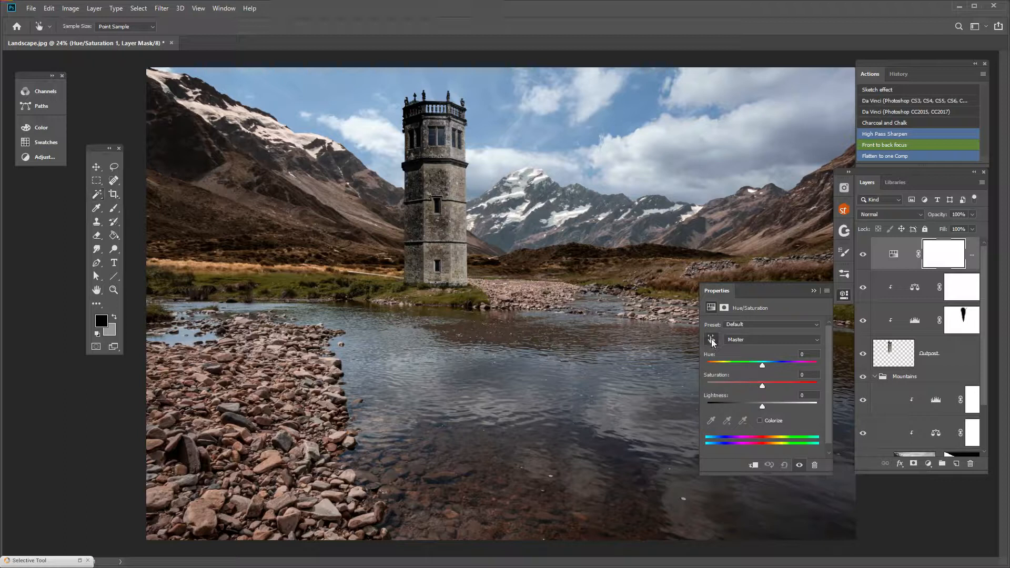
{"action": "left_click_drag", "start_coordinate": [445, 229], "coordinate": [468, 234]}
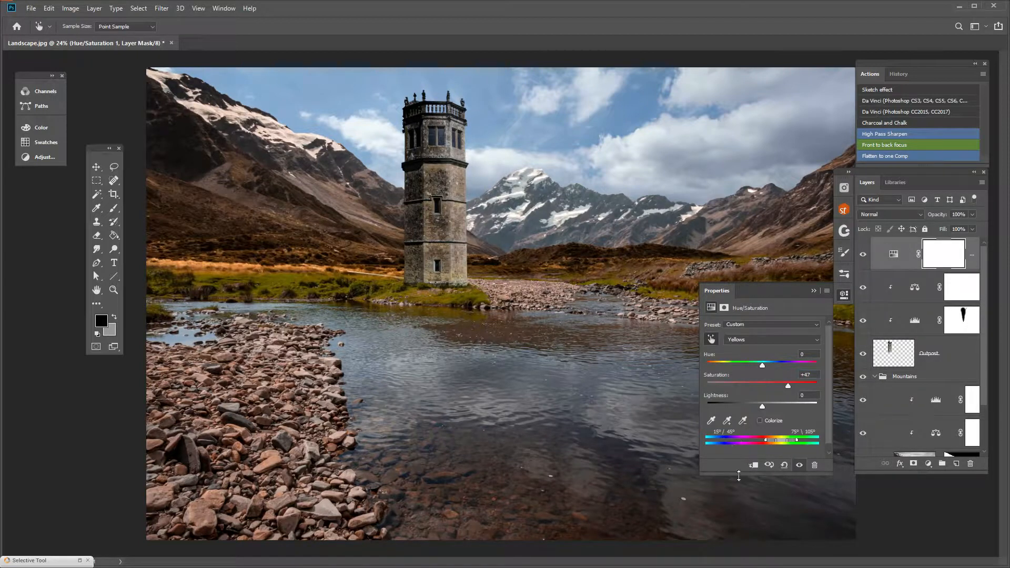
{"action": "left_click", "coordinate": [754, 465]}
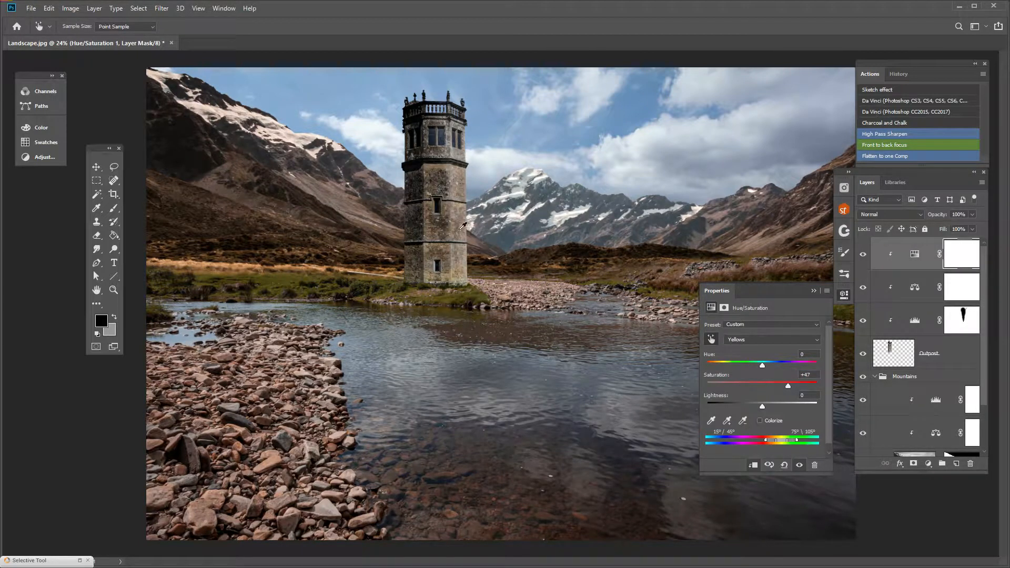
- Set the Reds of the tower's Hue/Saturation adjustment to hue -36, saturation +55 and lightness -38
{"action": "left_click_drag", "start_coordinate": [434, 225], "coordinate": [460, 238]}
{"action": "mouse_move", "coordinate": [764, 368]}
{"action": "left_mouse_down"}
{"action": "mouse_move", "coordinate": [806, 368]}
{"action": "mouse_move", "coordinate": [758, 370]}
{"action": "left_mouse_up"}
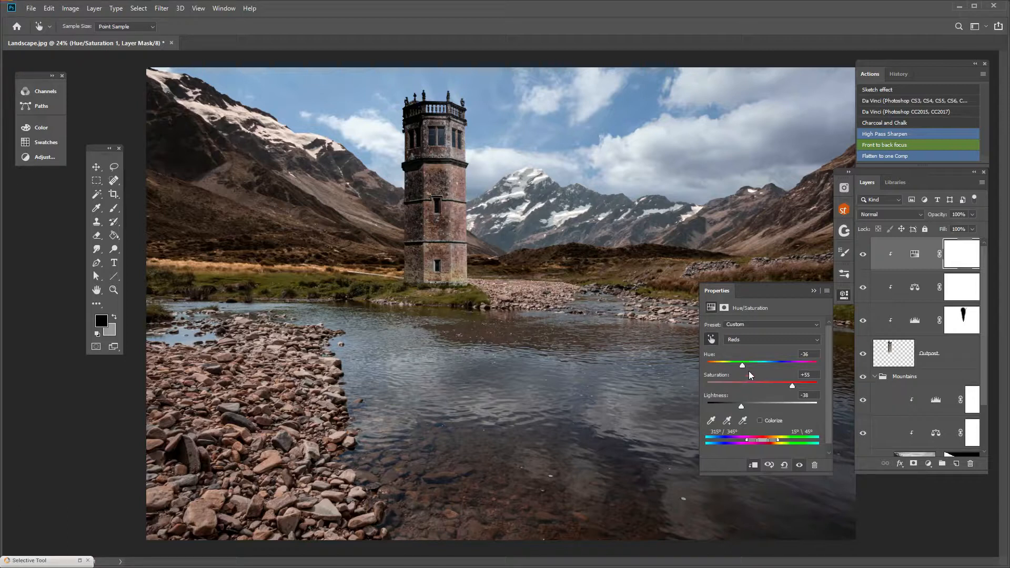
{"action": "left_click", "coordinate": [814, 291]}
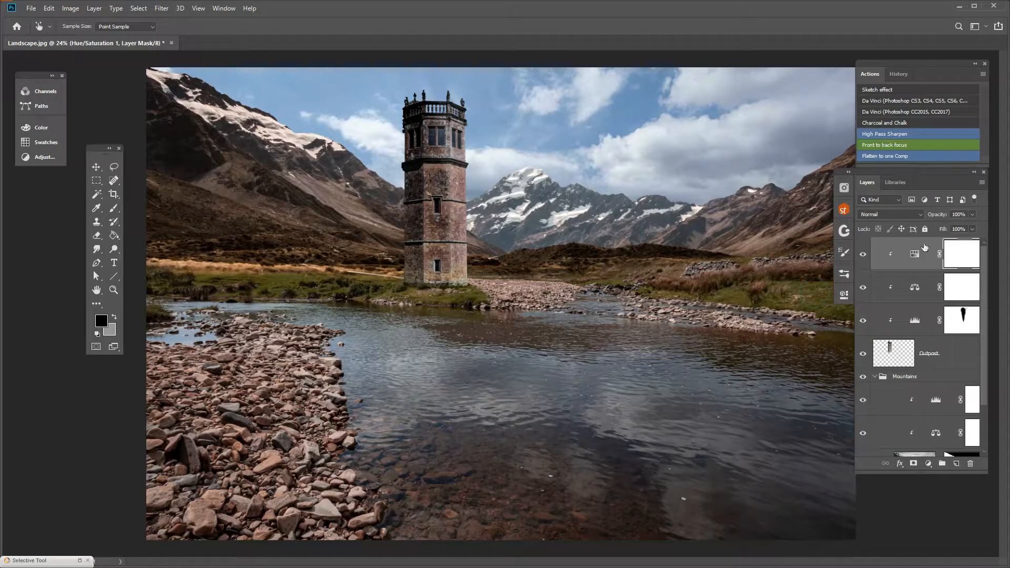
- Reduce the Hue/Saturation layer's opacity to 82% and compare the tower with the adjustment hidden and shown
{"action": "left_click", "coordinate": [973, 216]}
{"action": "left_click_drag", "start_coordinate": [971, 230], "coordinate": [965, 229]}
{"action": "left_click", "coordinate": [862, 257]}
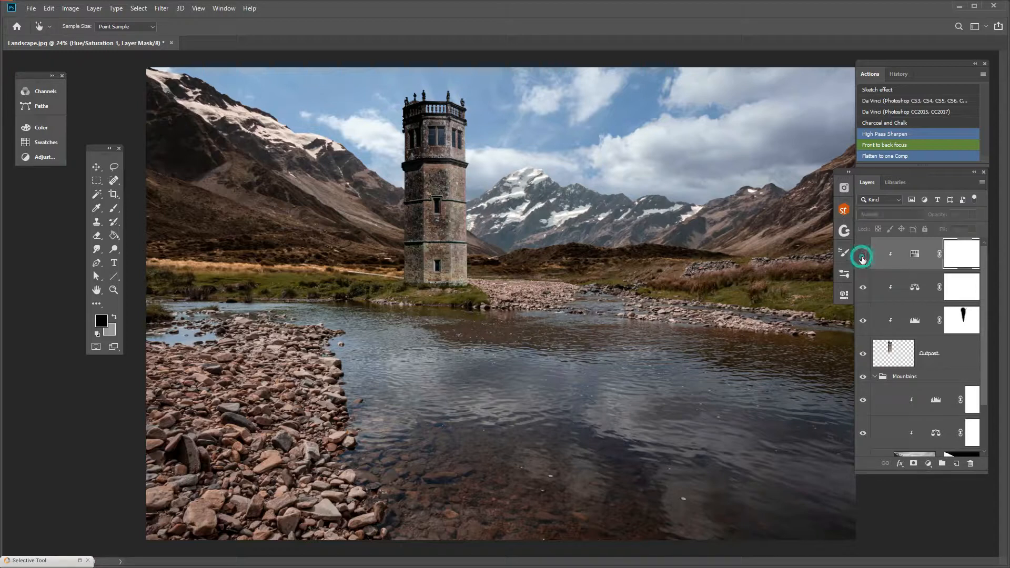
{"action": "left_click", "coordinate": [862, 257]}
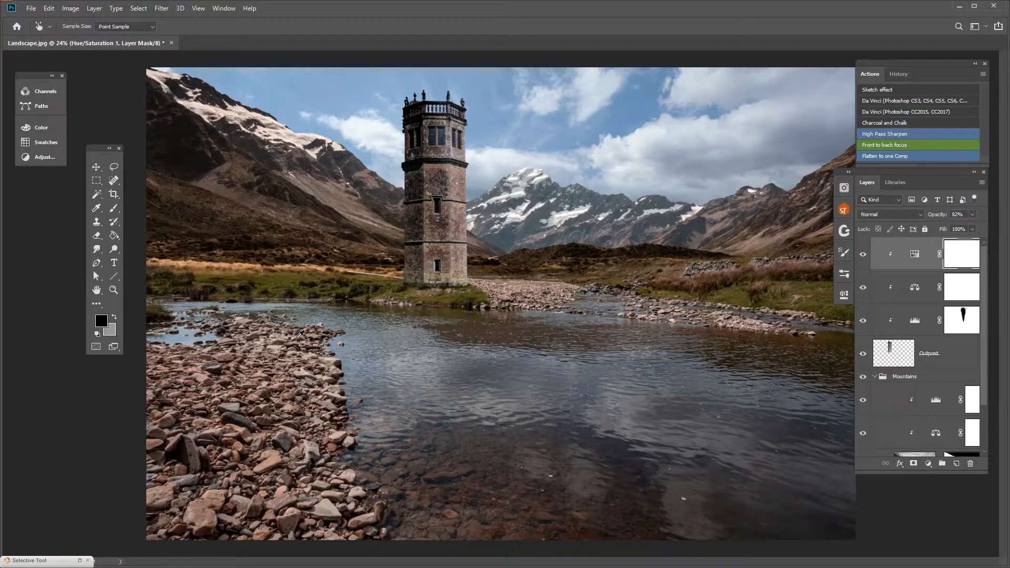